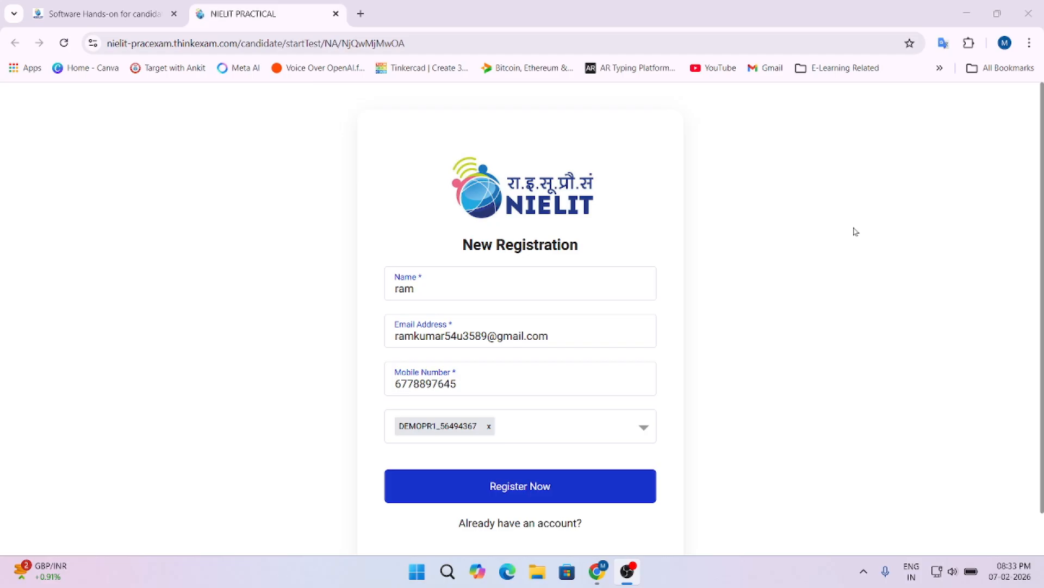
# - Submit the completed candidate registration and start the NIELIT practical test
pyautogui.click(502, 479)
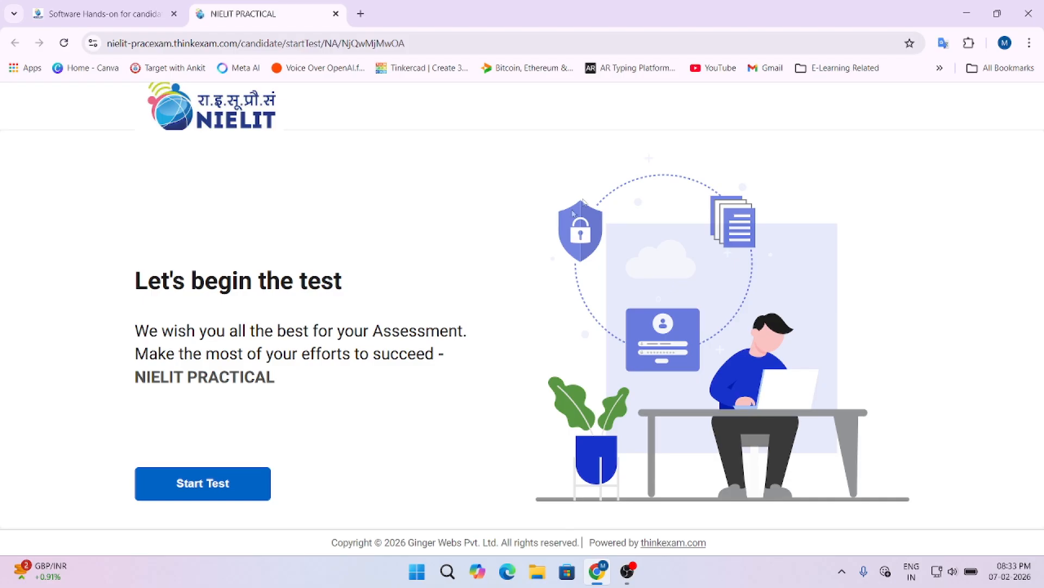
pyautogui.click(235, 485)
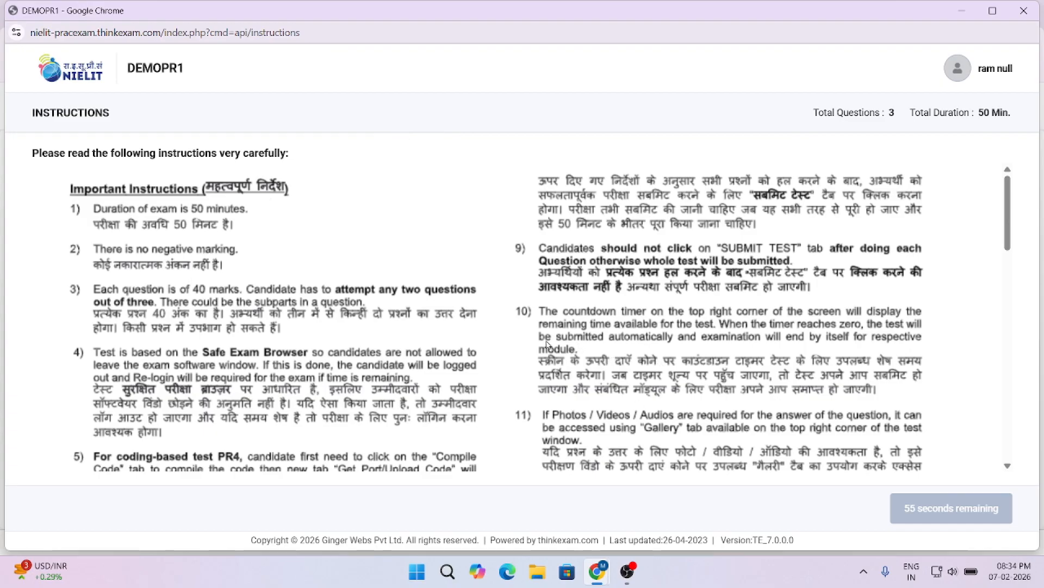
# - Read through the exam instructions, accept the declaration of having understood them, and proceed to the test
pyautogui.scroll(-8, 546, 344)
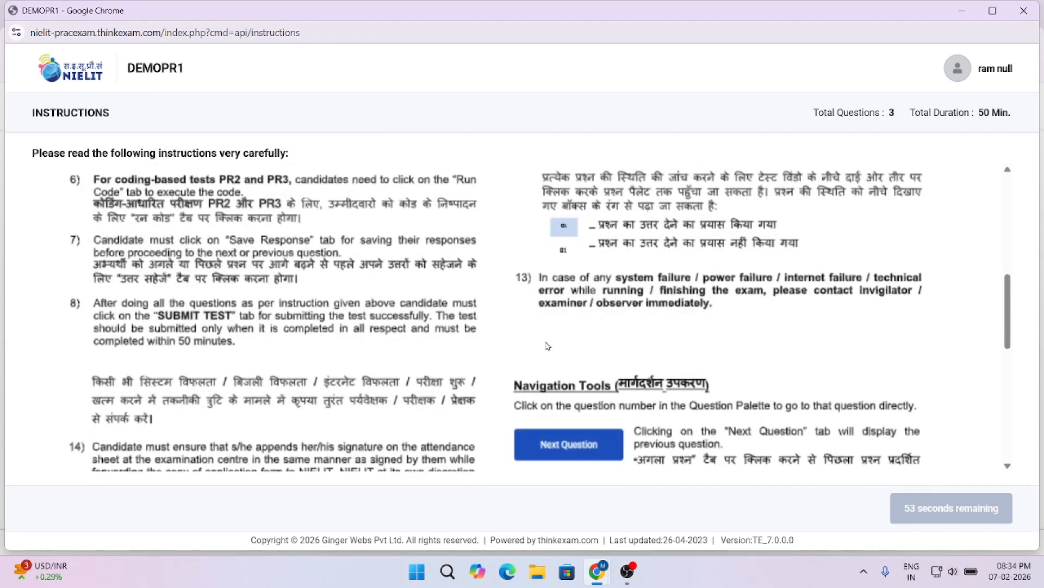
pyautogui.scroll(-4, 547, 345)
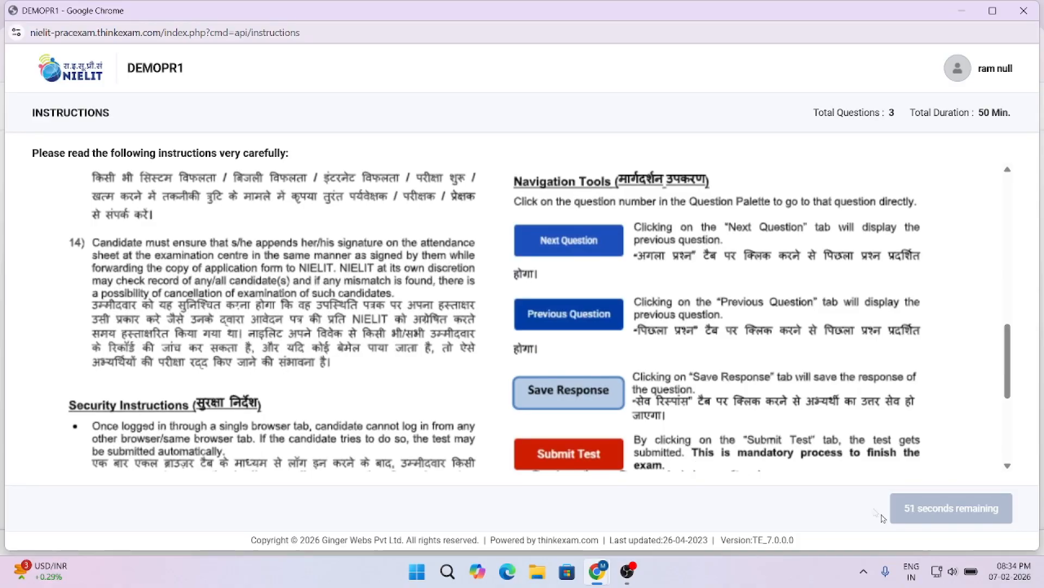
pyautogui.scroll(-3, 712, 404)
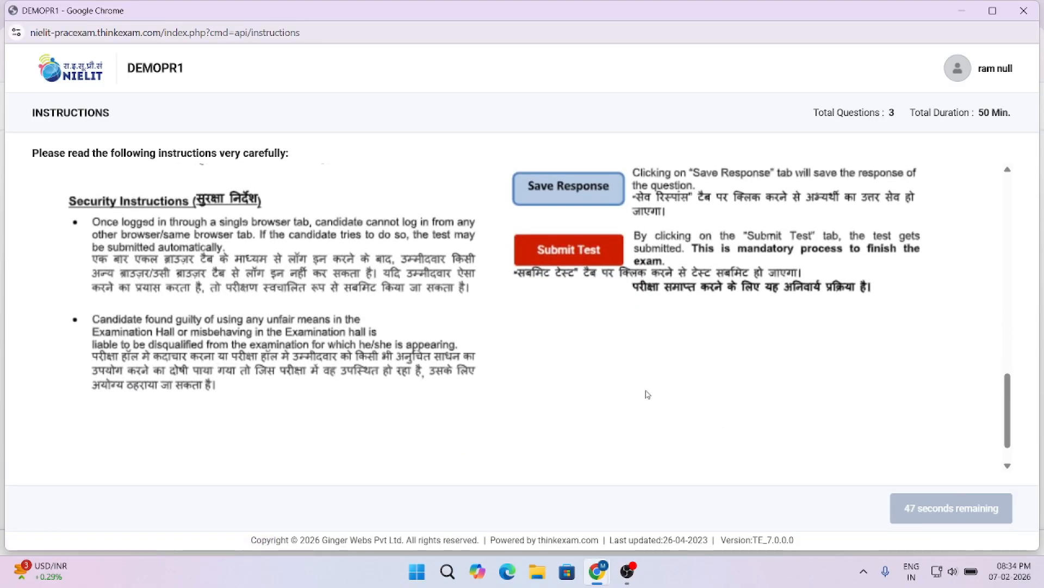
pyautogui.scroll(2, 648, 394)
pyautogui.scroll(-2, 647, 394)
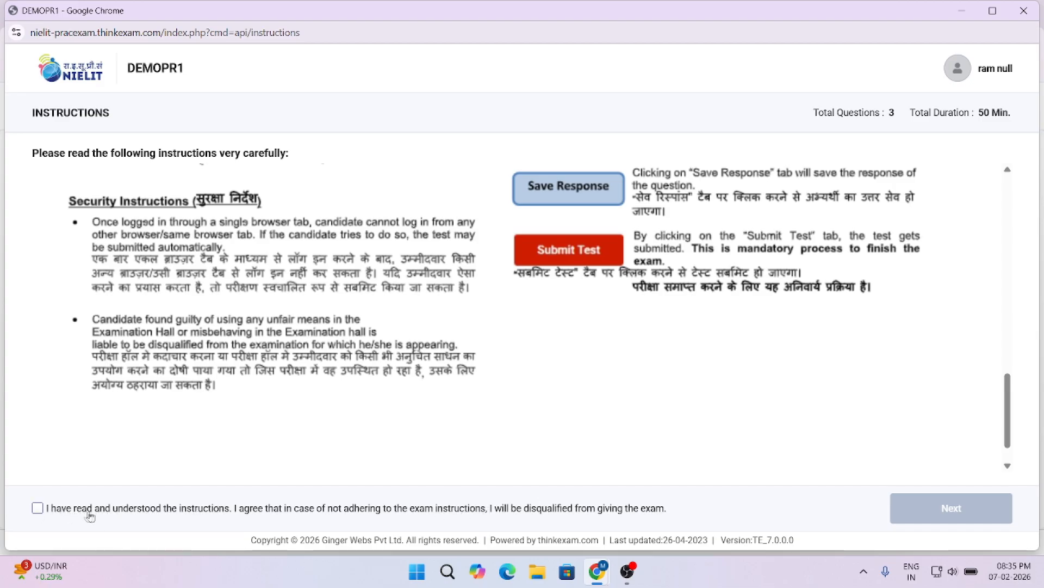
pyautogui.click(37, 508)
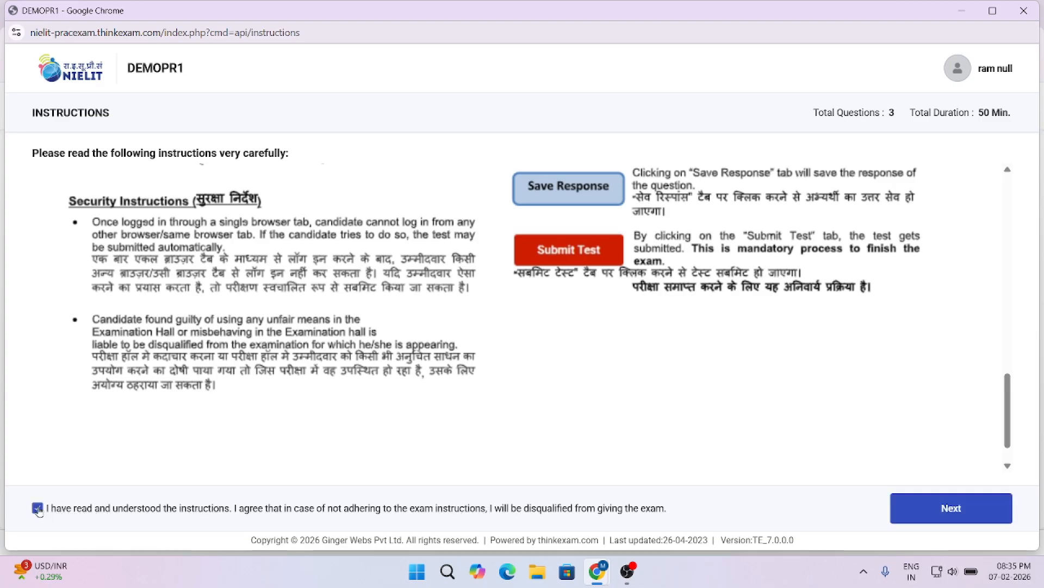
pyautogui.click(932, 508)
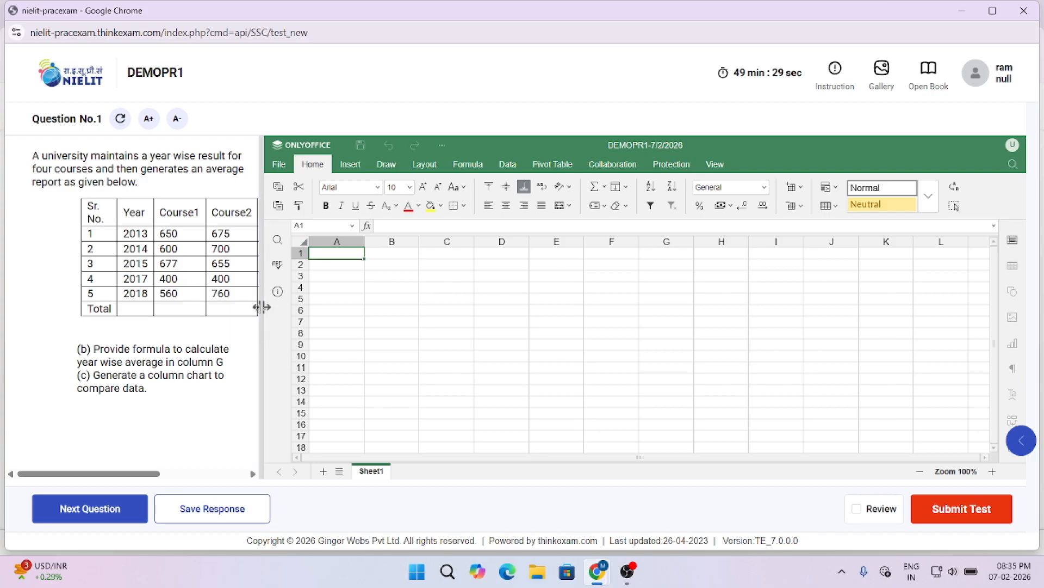
# - Widen the question pane beside the spreadsheet and bring the question table's Average column into view
pyautogui.moveTo(261, 307); pyautogui.dragTo(405, 307)
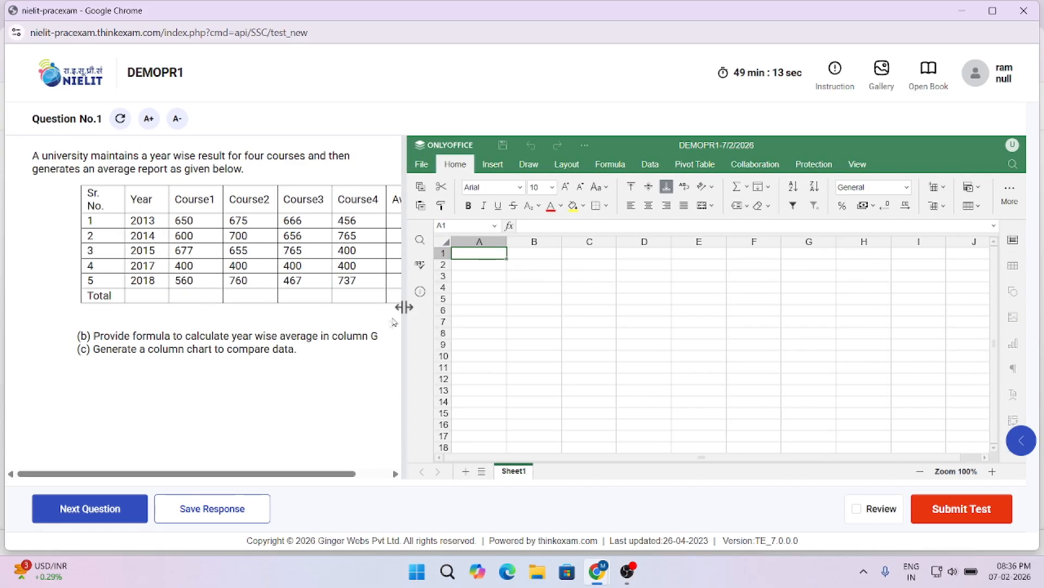
pyautogui.moveTo(404, 308); pyautogui.dragTo(240, 307)
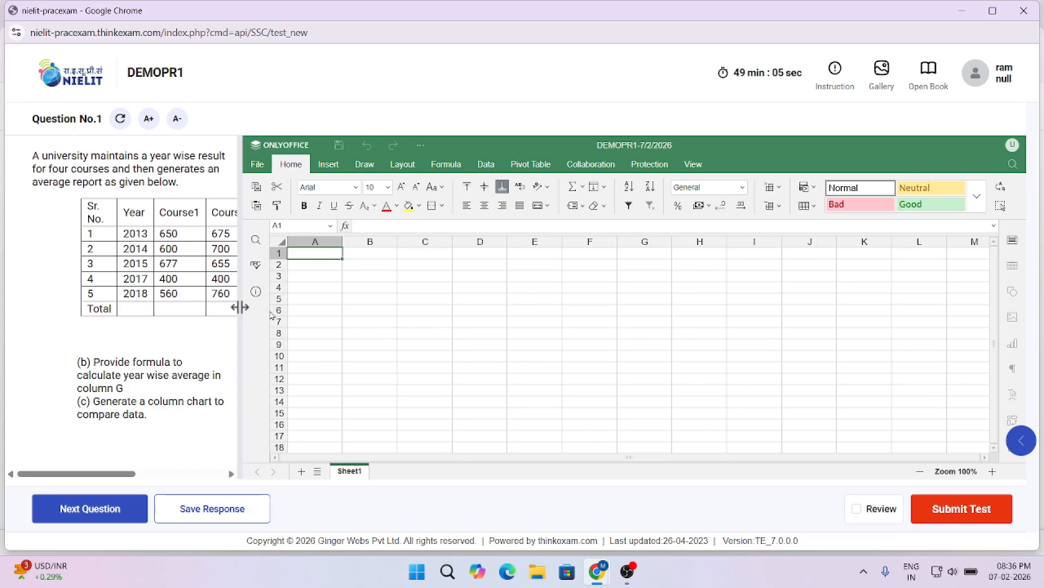
pyautogui.moveTo(239, 308); pyautogui.dragTo(393, 307)
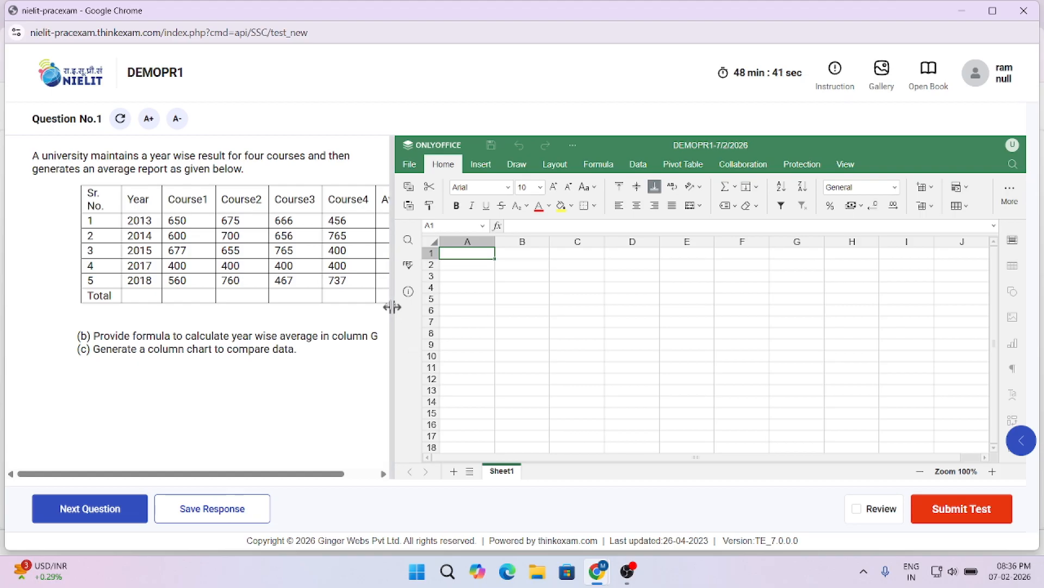
pyautogui.moveTo(203, 481)
pyautogui.mouseDown()
pyautogui.moveTo(257, 484)
pyautogui.moveTo(184, 473)
pyautogui.moveTo(223, 484)
pyautogui.moveTo(184, 484)
pyautogui.mouseUp()
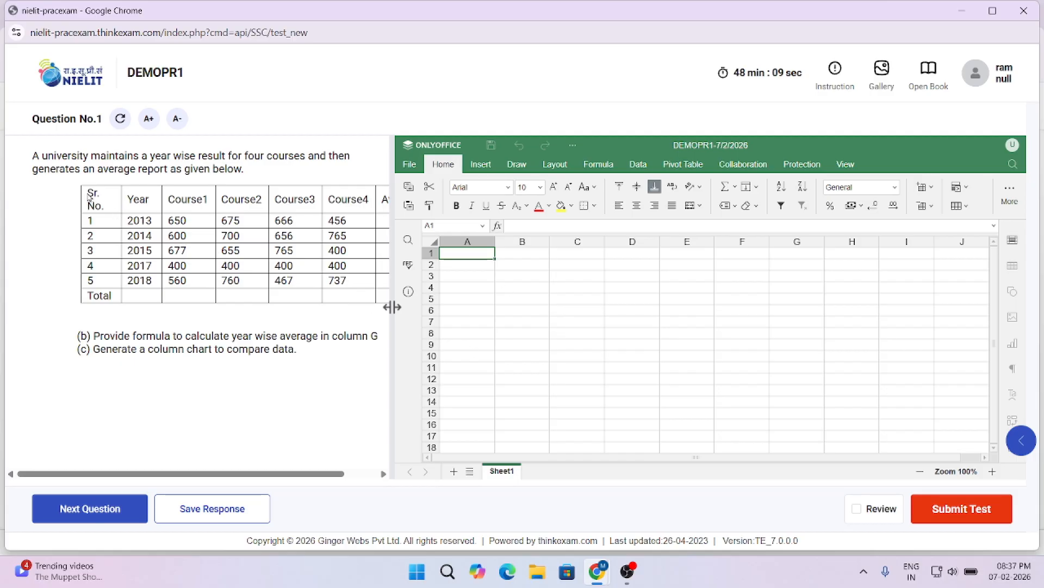
pyautogui.moveTo(313, 477); pyautogui.dragTo(346, 477)
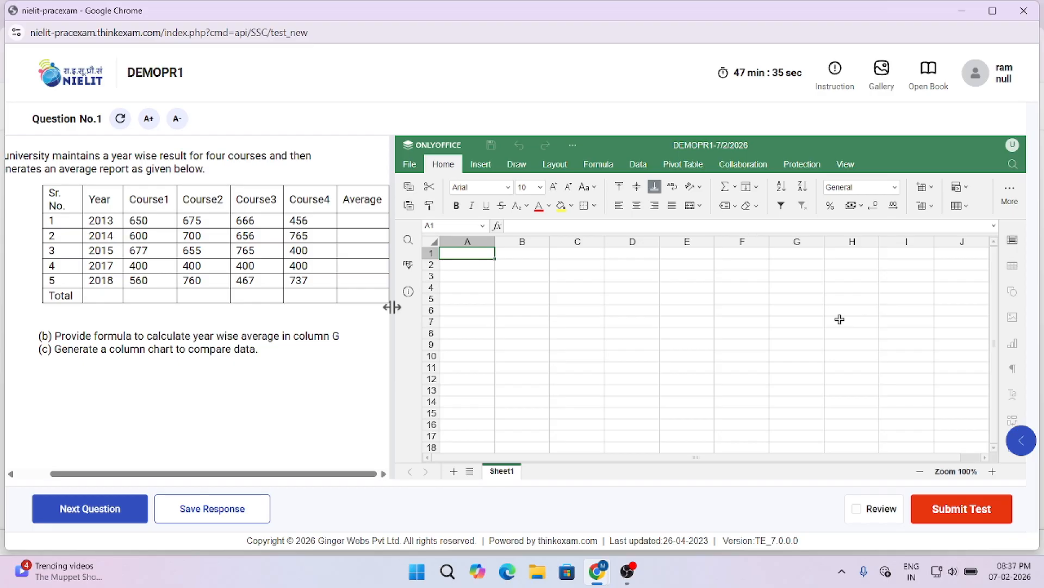
# - Enter the headers Sr. No, Year and Course1 in cells A1 to C1
pyautogui.moveTo(618, 285); pyautogui.dragTo(577, 287)
pyautogui.click(486, 255)
pyautogui.write('Sr. No')
pyautogui.press('Tab')
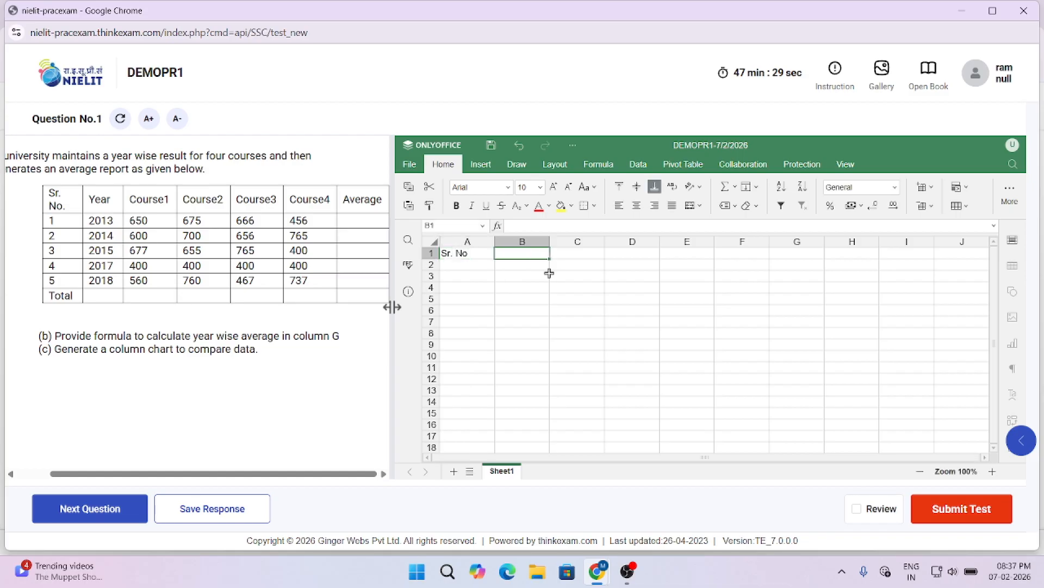
pyautogui.write('Year')
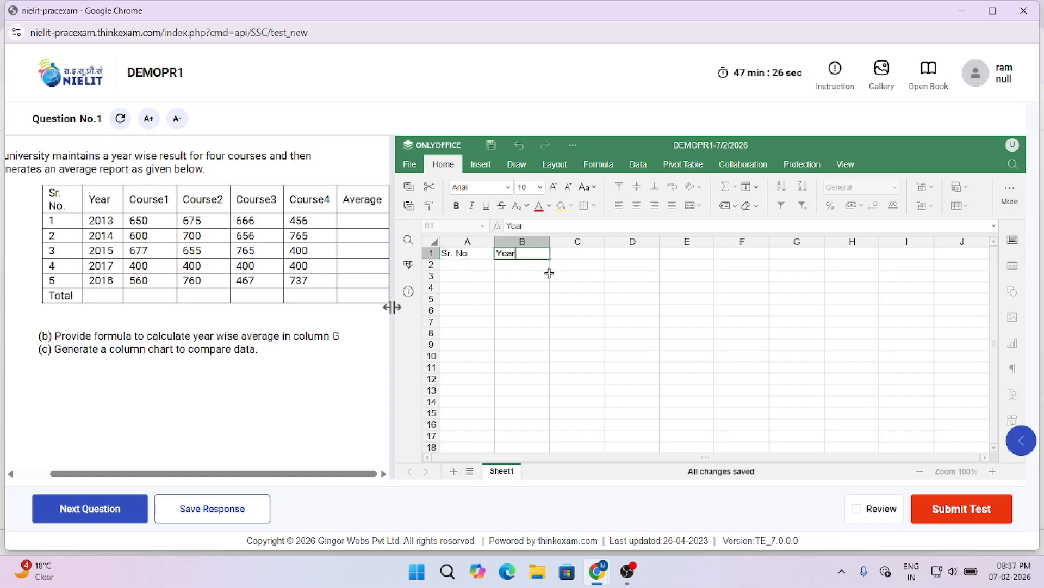
pyautogui.press('Tab')
pyautogui.write('Co')
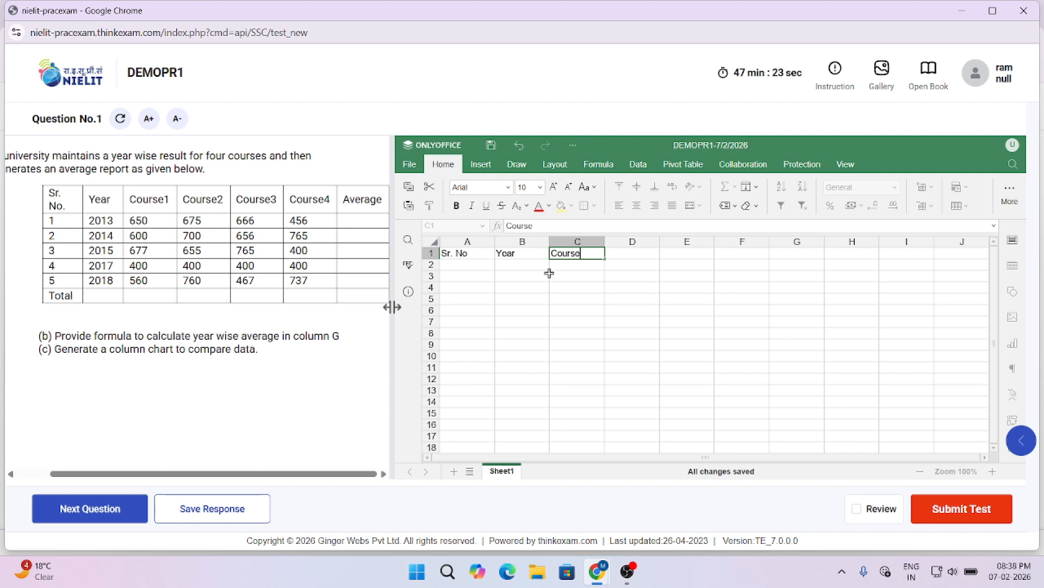
pyautogui.write('urse1')
pyautogui.press('Tab')
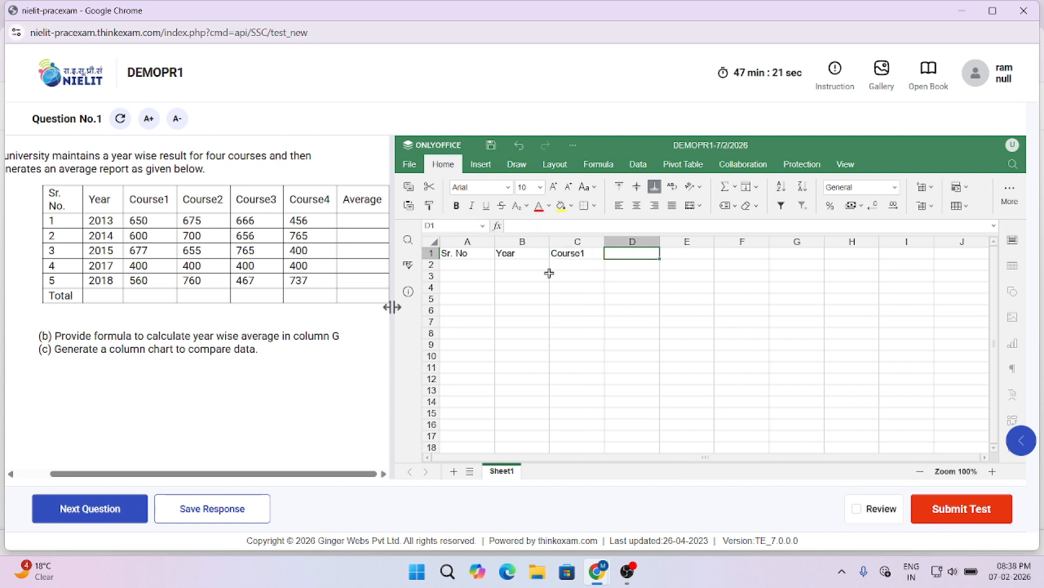
# - Fill the Course1 header across to F1 as Course2, Course3 and Course4, and enter Average in G1
pyautogui.click(578, 254)
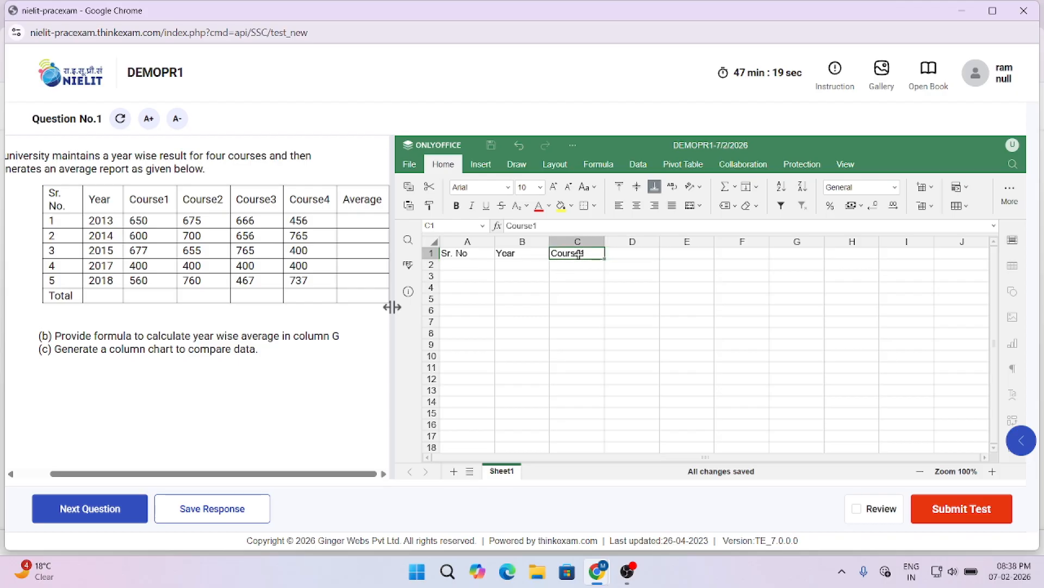
pyautogui.moveTo(610, 258); pyautogui.dragTo(755, 253)
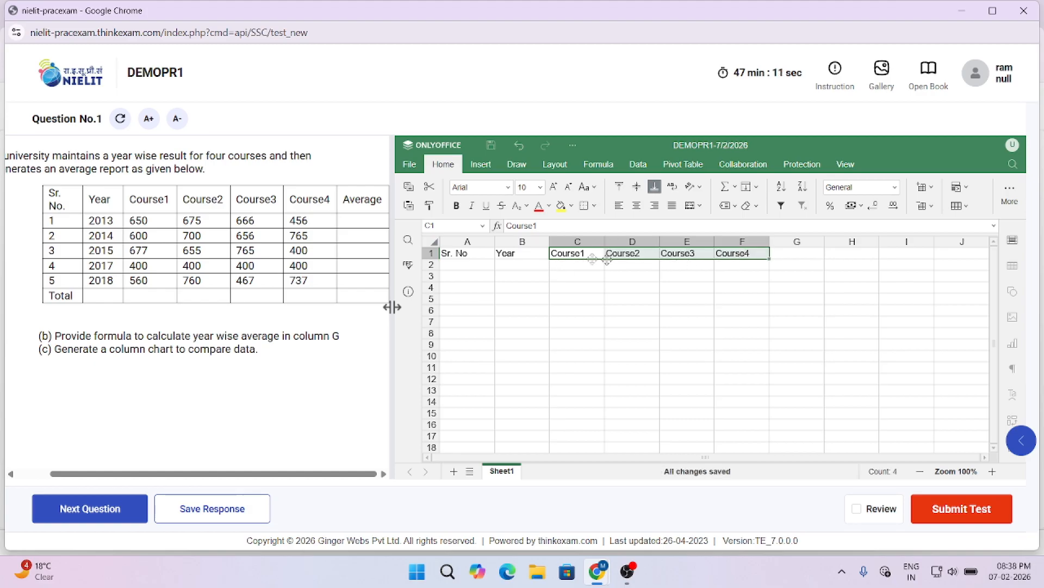
pyautogui.click(615, 278)
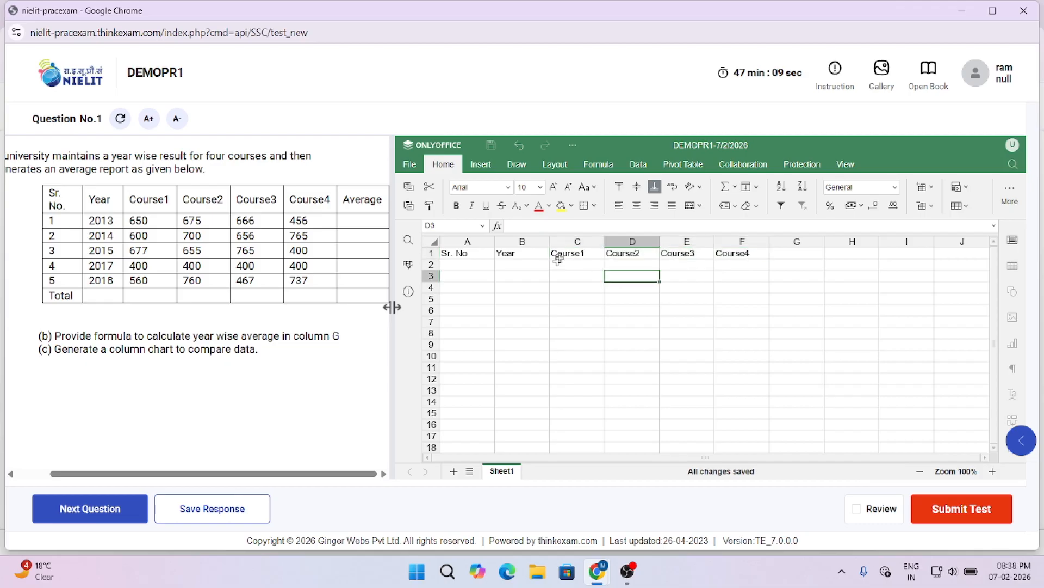
pyautogui.click(559, 258)
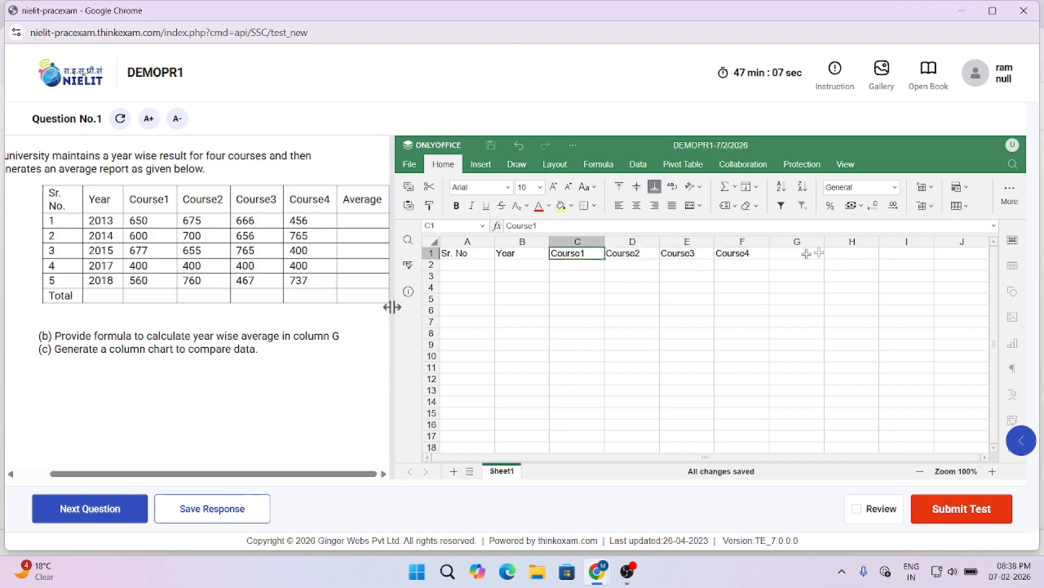
pyautogui.click(806, 254)
pyautogui.write('A')
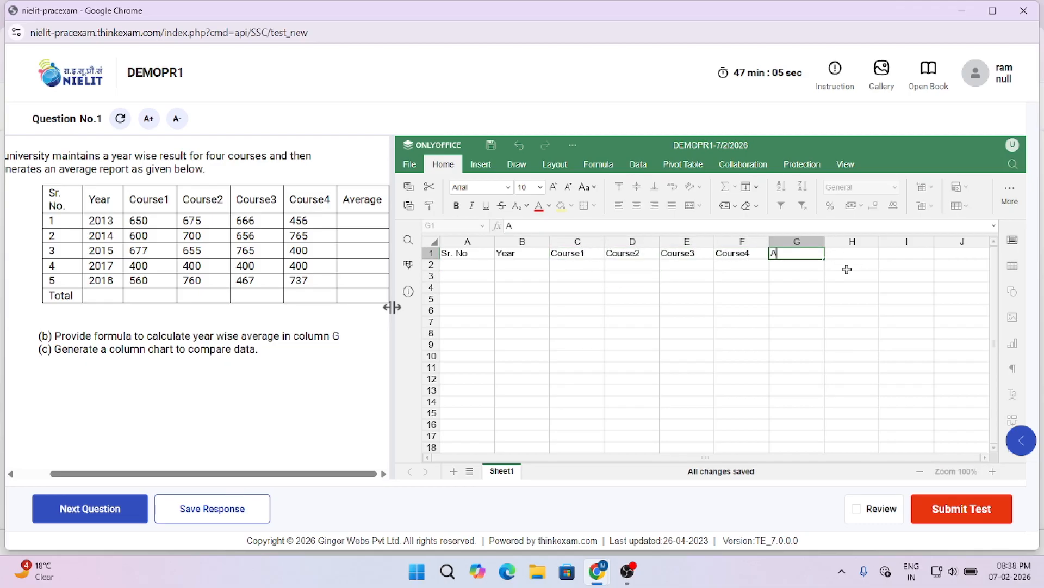
pyautogui.write('verage')
pyautogui.click(836, 316)
# - Enter 1 in cell A2 as the first serial number
pyautogui.click(474, 265)
pyautogui.write('1')
pyautogui.press('Return')
pyautogui.click(475, 266)
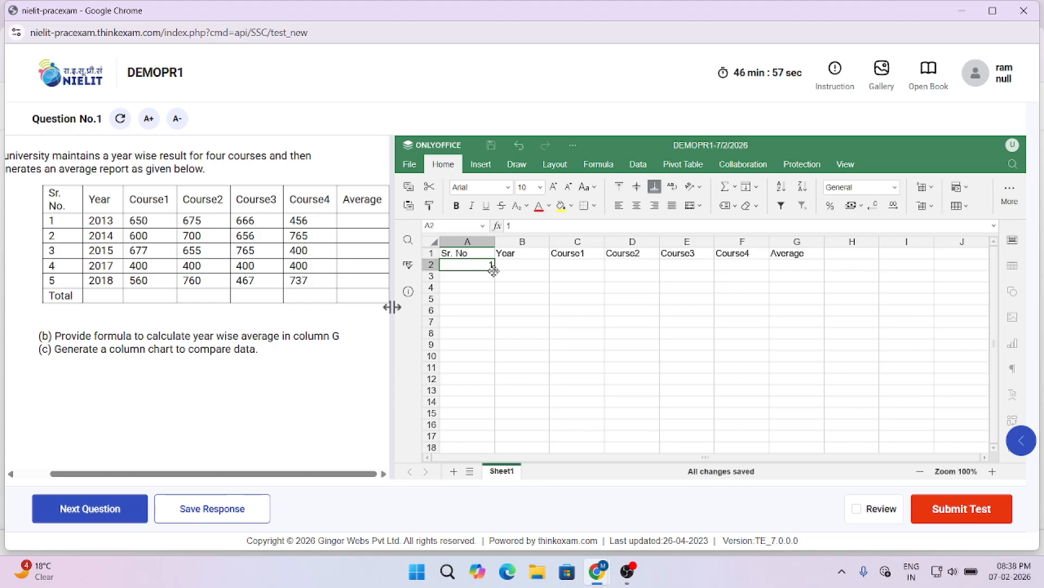
pyautogui.moveTo(494, 271); pyautogui.dragTo(495, 326)
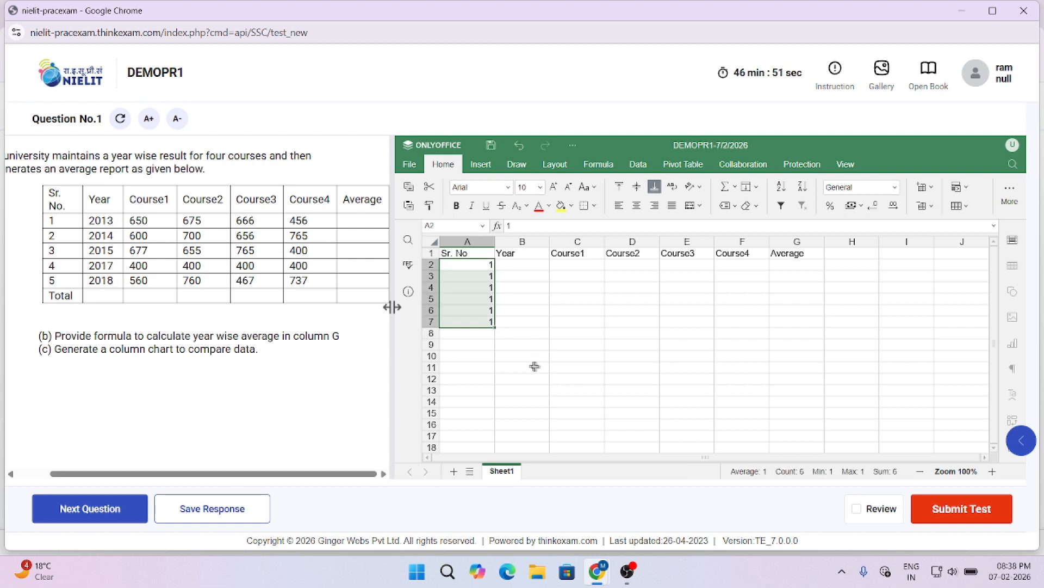
pyautogui.hotkey('ctrl', 'z')
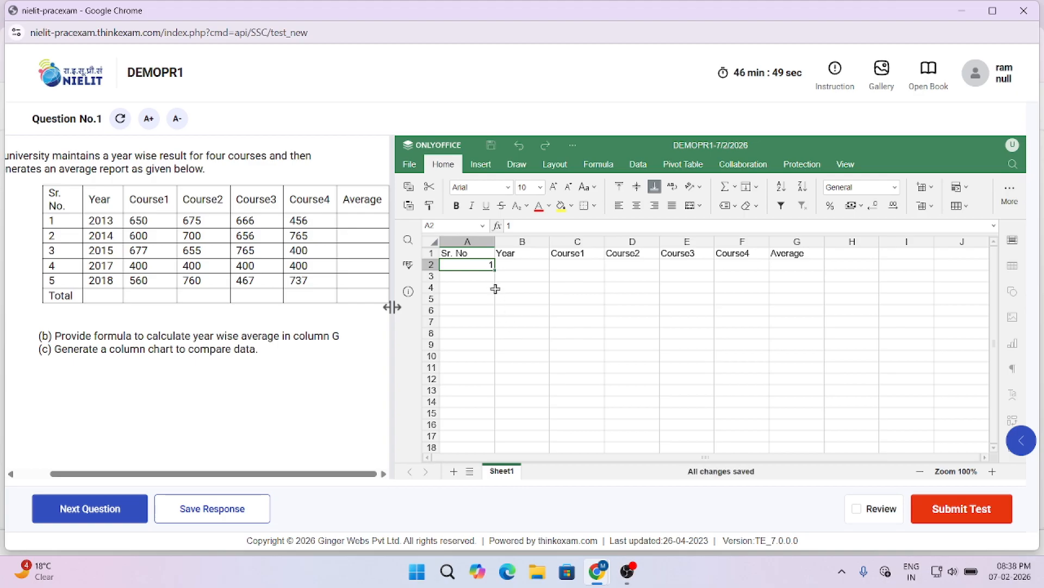
# - Fill the serial numbers down as a series from 1 to 5 in A2:A6, and enter Total in A7
pyautogui.keyDown('ctrl'); pyautogui.scroll(2, 503, 299); pyautogui.keyUp('ctrl')
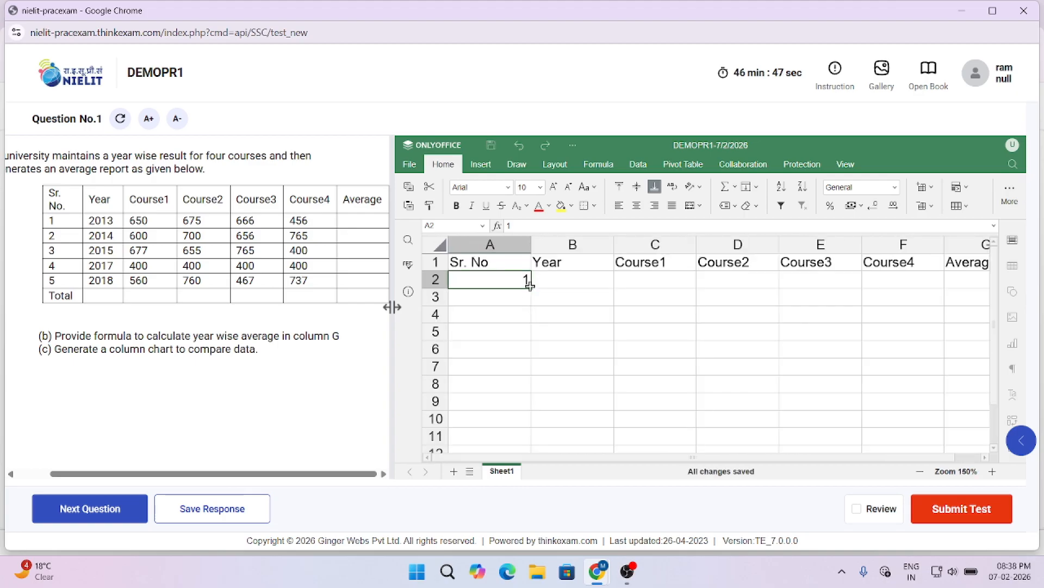
pyautogui.moveTo(530, 288); pyautogui.dragTo(532, 340)
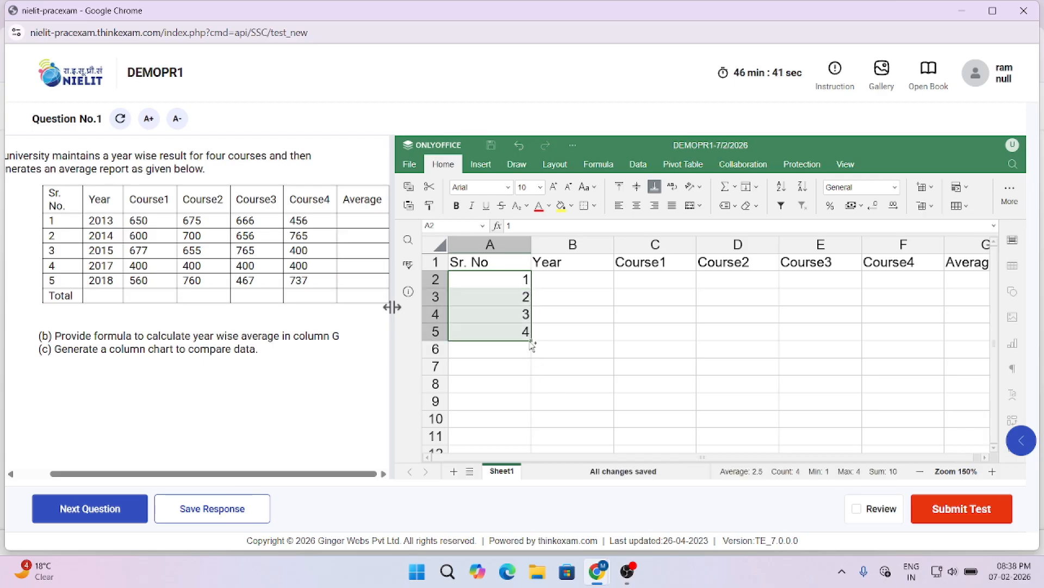
pyautogui.moveTo(532, 340); pyautogui.dragTo(529, 354)
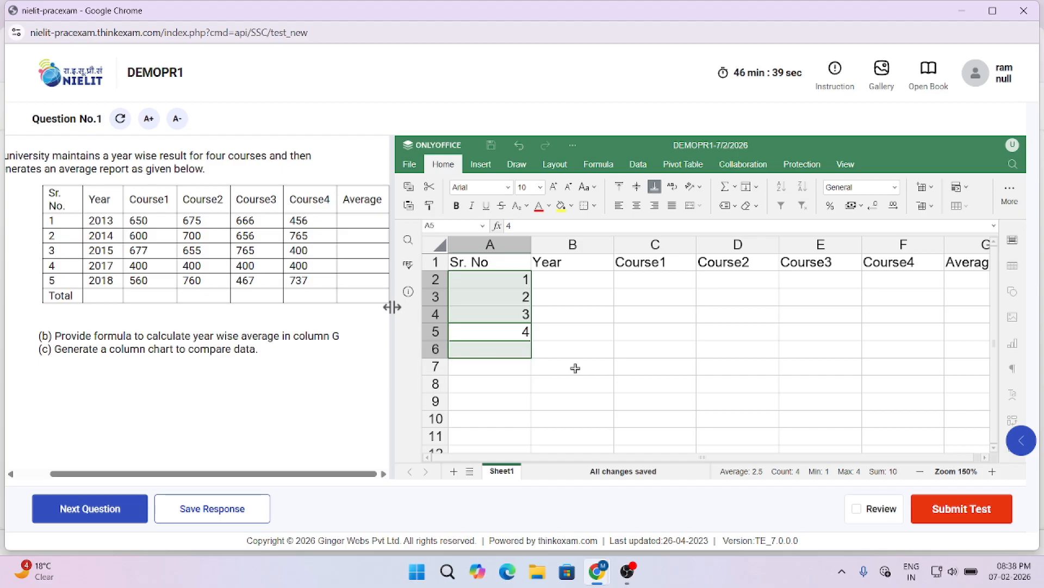
pyautogui.click(522, 332)
pyautogui.moveTo(530, 340); pyautogui.dragTo(530, 354)
pyautogui.click(581, 373)
pyautogui.click(511, 362)
pyautogui.write('To')
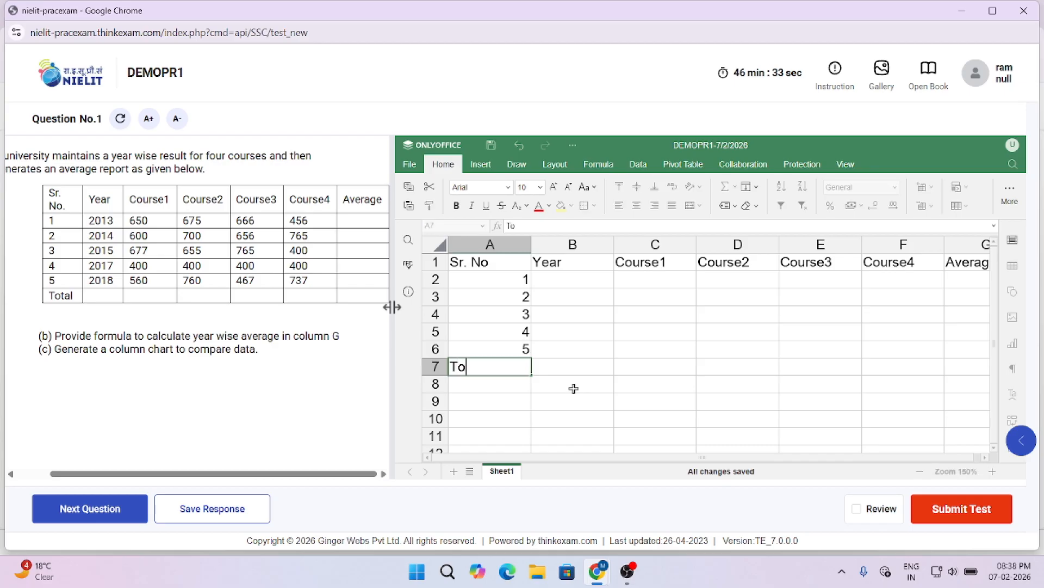
pyautogui.click(598, 398)
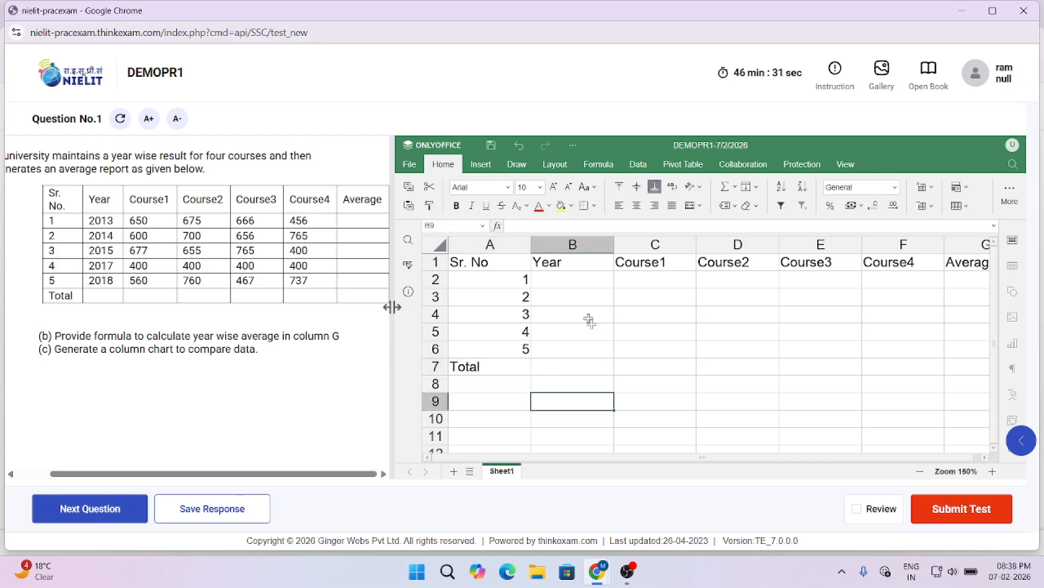
# - Enter 2013 in B2 and fill the Year column down as a series to 2017 in B6
pyautogui.click(571, 280)
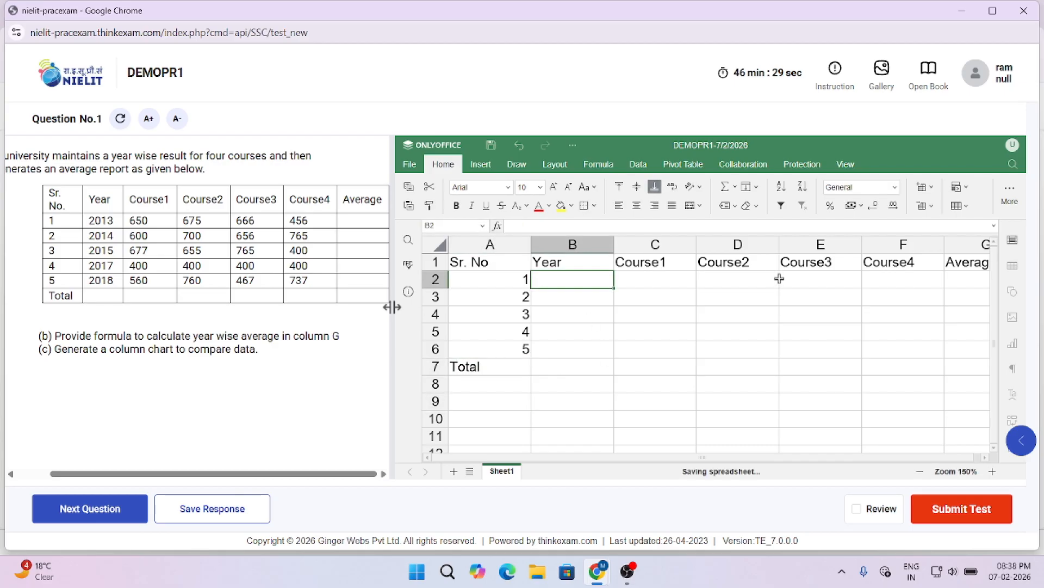
pyautogui.write('2013')
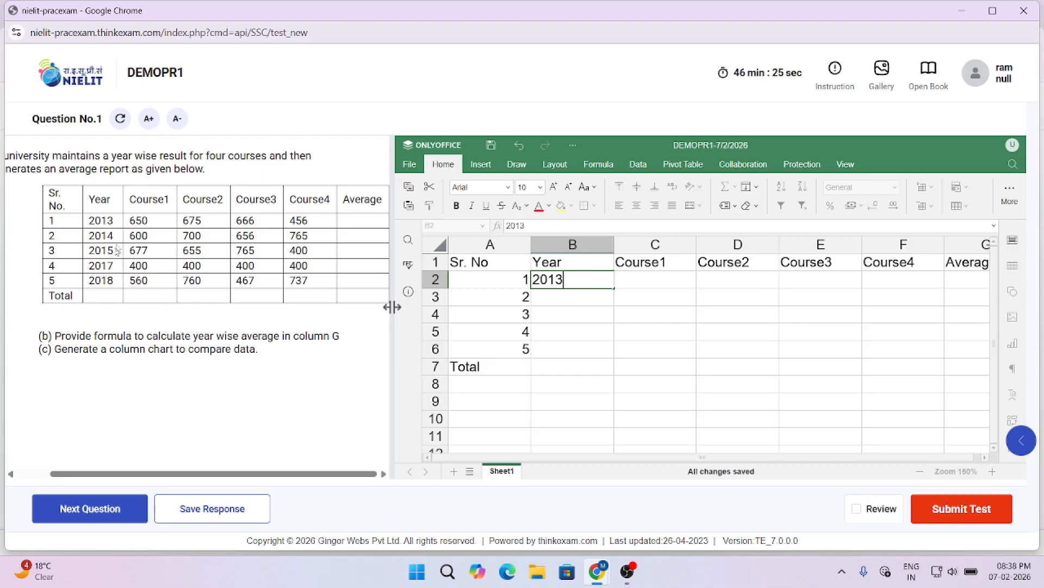
pyautogui.click(576, 294)
pyautogui.click(581, 280)
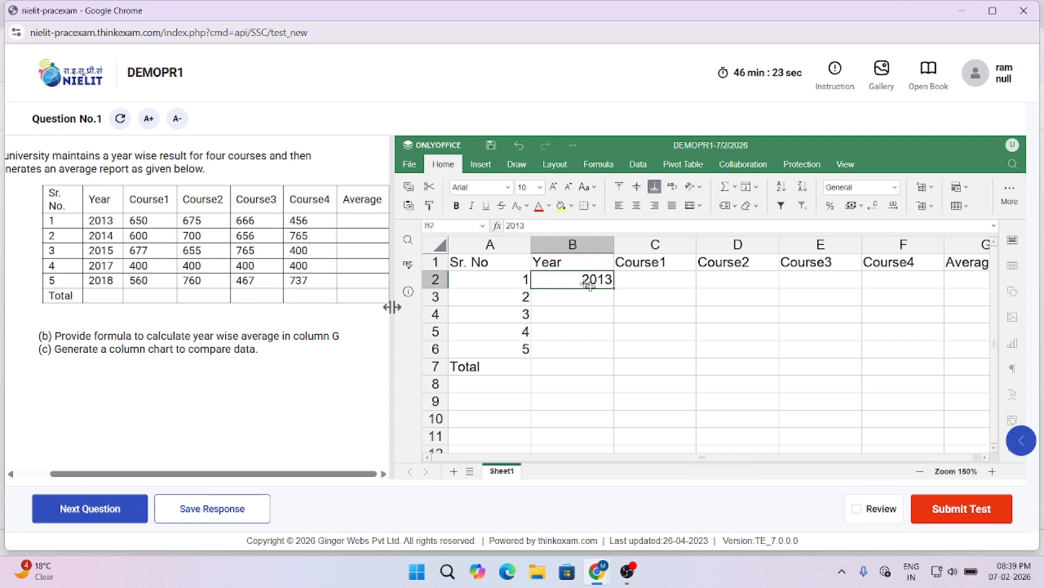
pyautogui.moveTo(615, 289); pyautogui.dragTo(613, 352)
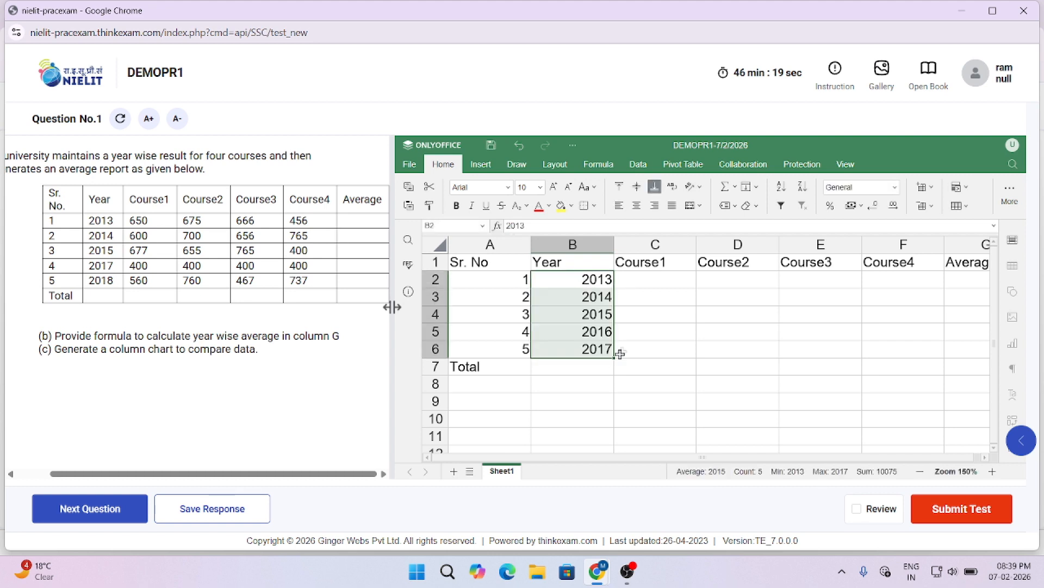
pyautogui.click(659, 312)
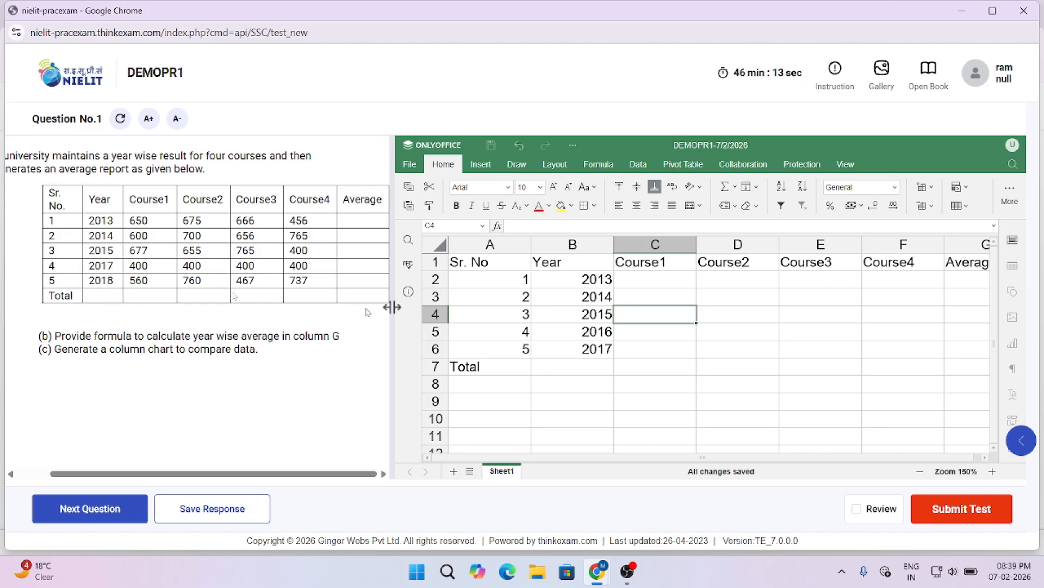
# - Correct the last two entries in the Year column to 2017 in B5 and 2018 in B6
pyautogui.click(608, 337)
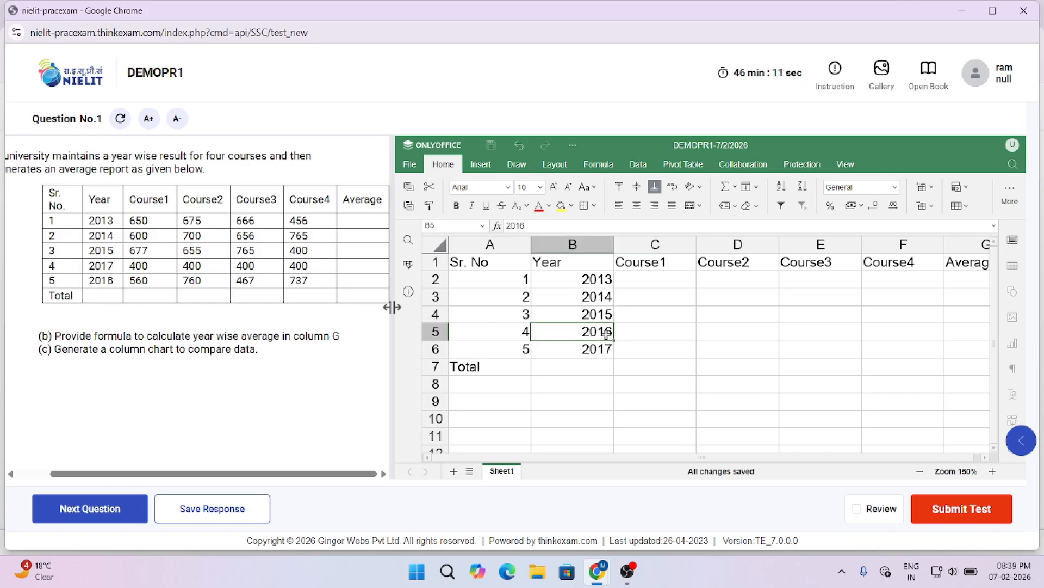
pyautogui.doubleClick(608, 330)
pyautogui.press('Delete')
pyautogui.write('7')
pyautogui.click(604, 344)
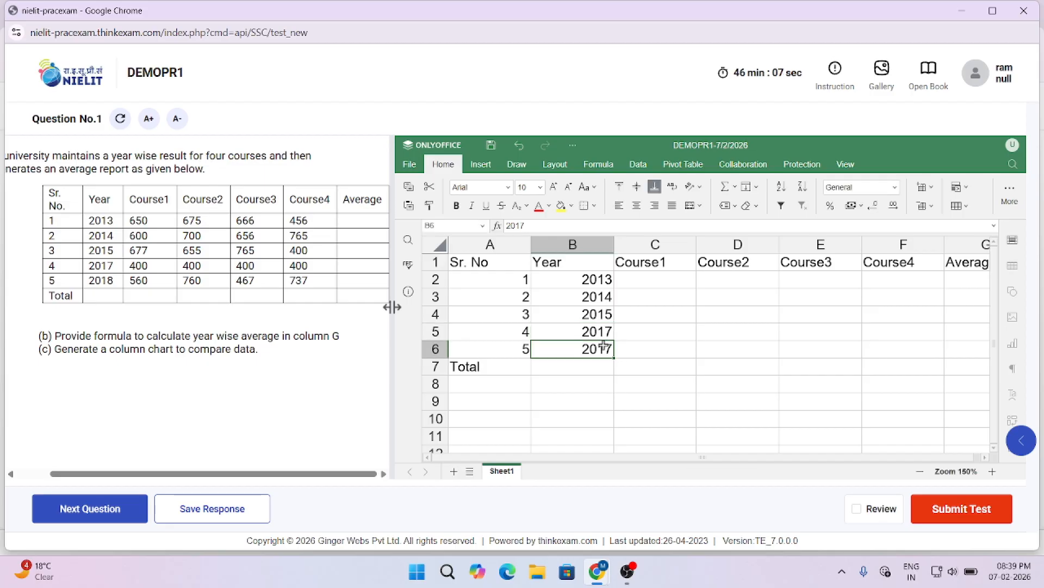
pyautogui.doubleClick(606, 348)
pyautogui.press('Delete')
pyautogui.write('8')
pyautogui.click(649, 349)
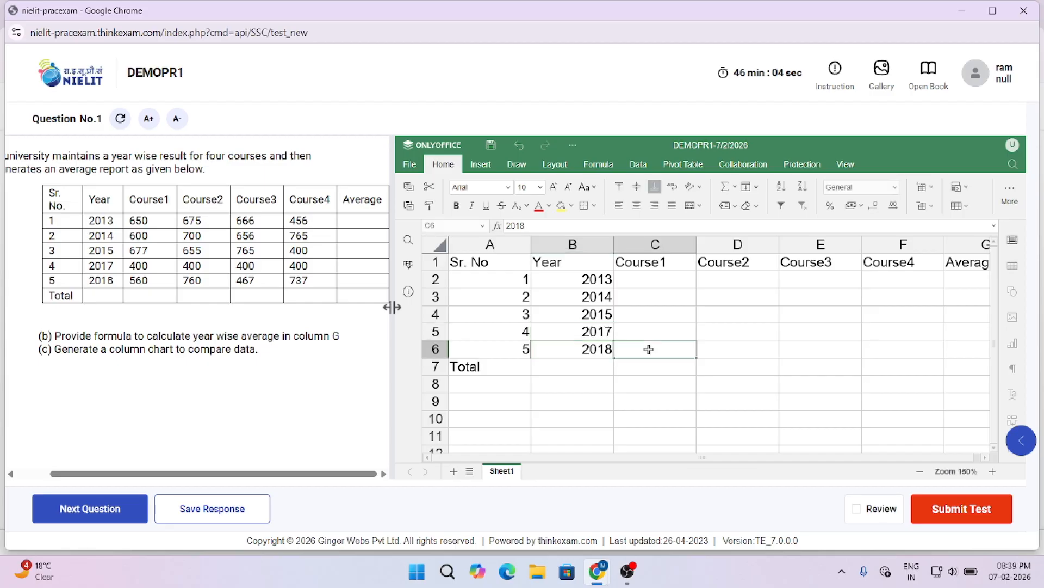
# - Enter the Course1 results 650, 600, 677, 400 and 560 in cells C2 to C6
pyautogui.click(670, 280)
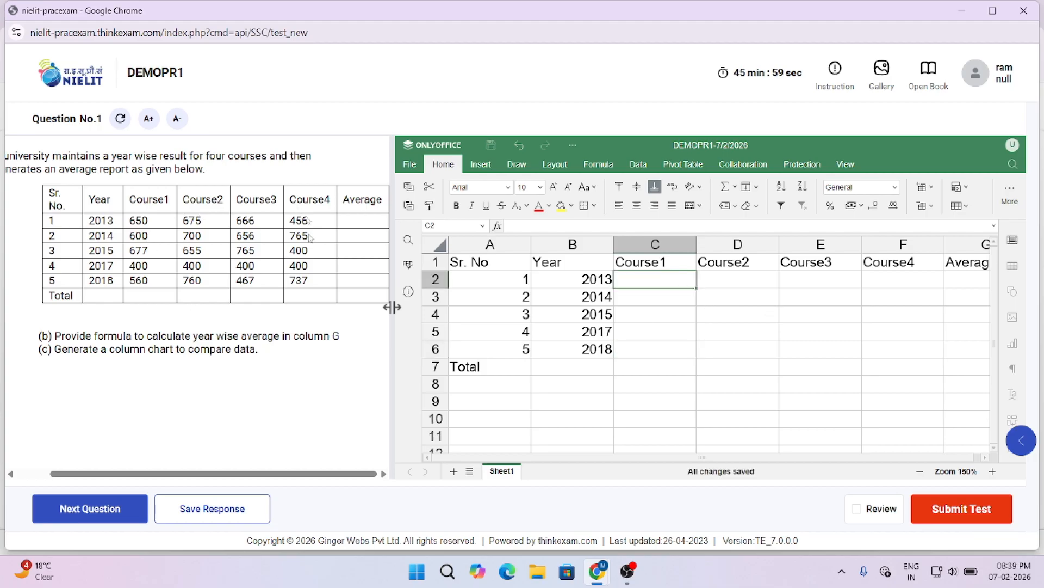
pyautogui.write('650')
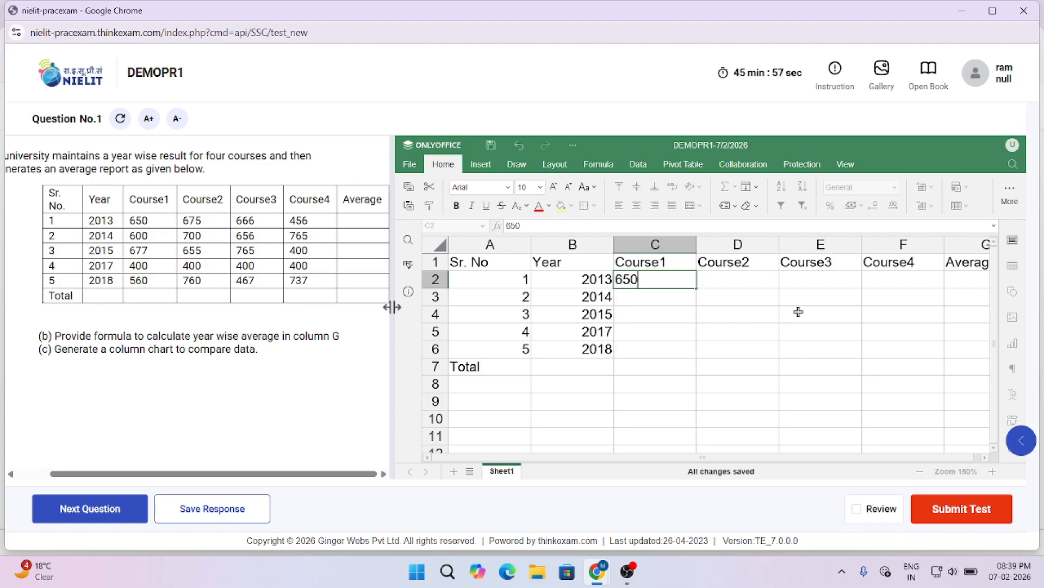
pyautogui.press('Return')
pyautogui.write('600')
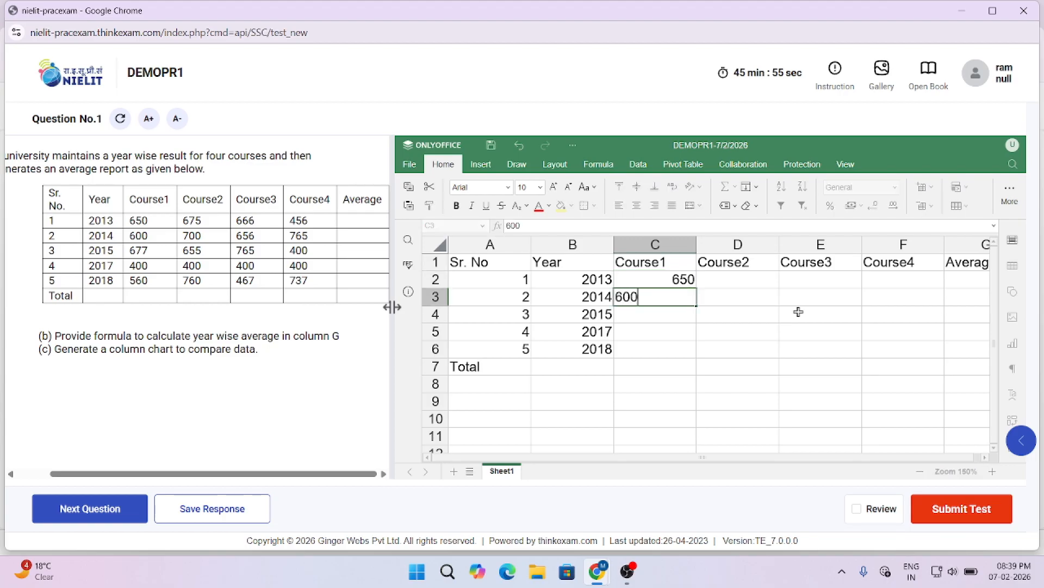
pyautogui.press('Return')
pyautogui.write('677')
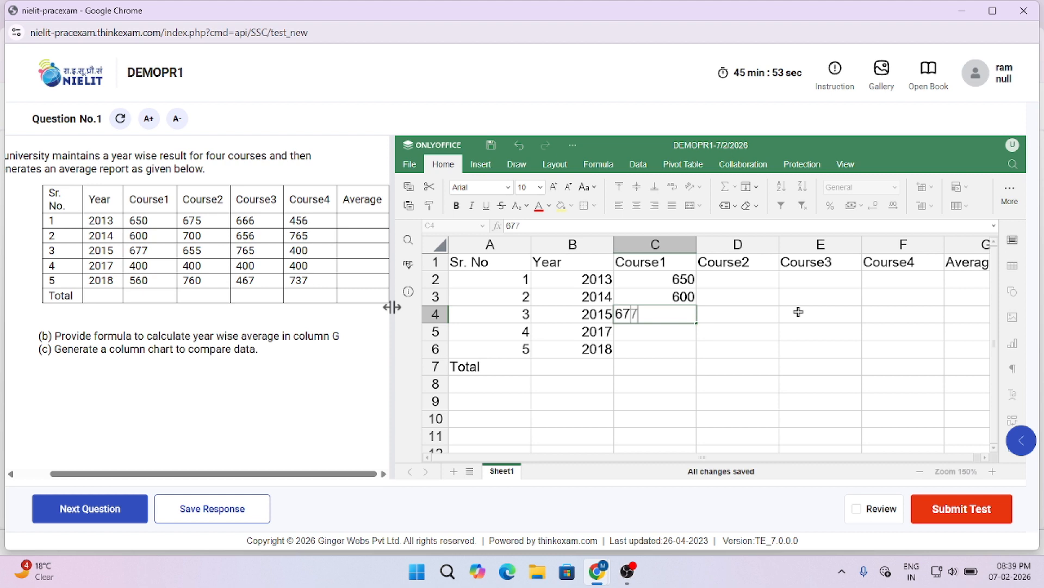
pyautogui.press('Return')
pyautogui.write('4')
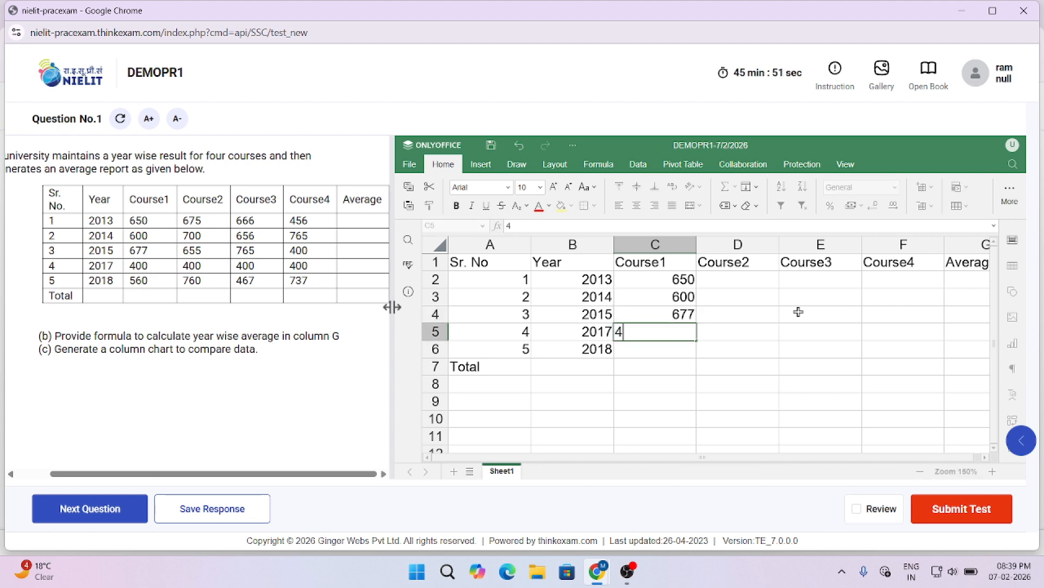
pyautogui.write('00')
pyautogui.press('Return')
pyautogui.write('560')
pyautogui.press('Return')
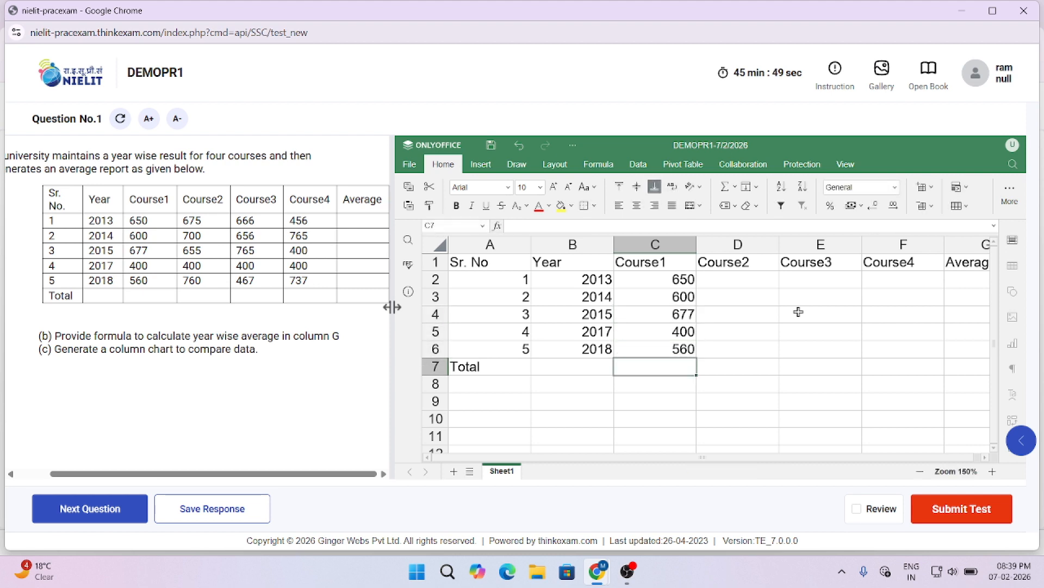
# - Enter the Course2 results 675, 700, 655, 400 and 760 in cells D2 to D6
pyautogui.click(728, 274)
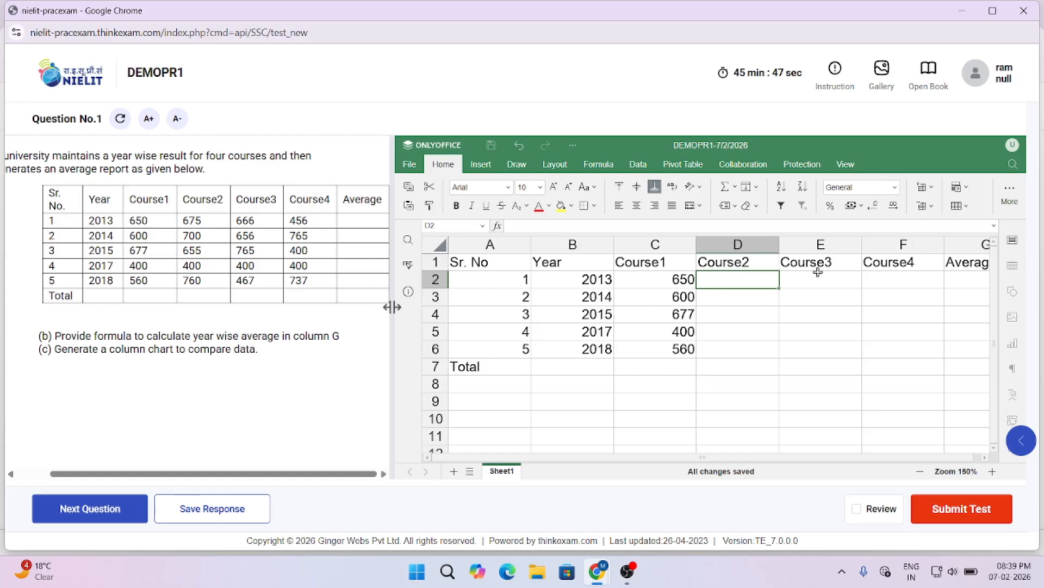
pyautogui.write('675')
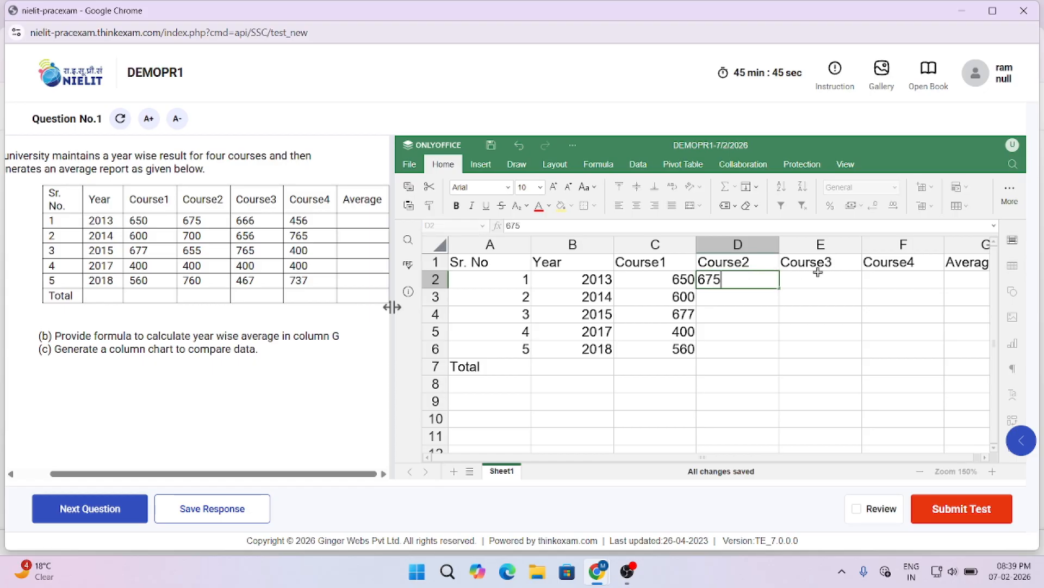
pyautogui.press('Return')
pyautogui.write('700')
pyautogui.press('Return')
pyautogui.write('655')
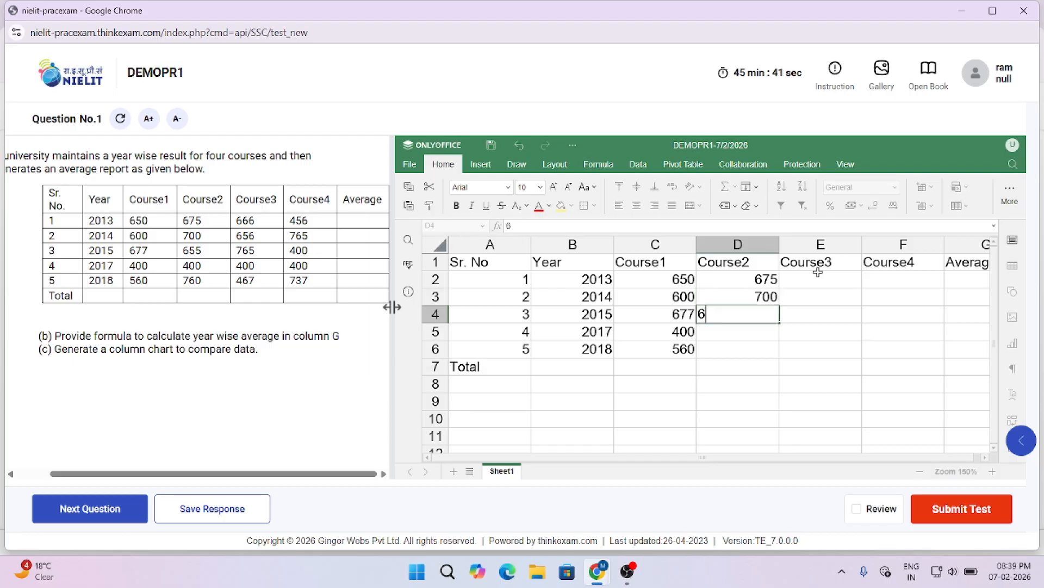
pyautogui.press('Return')
pyautogui.write('400')
pyautogui.press('Return')
pyautogui.write('76')
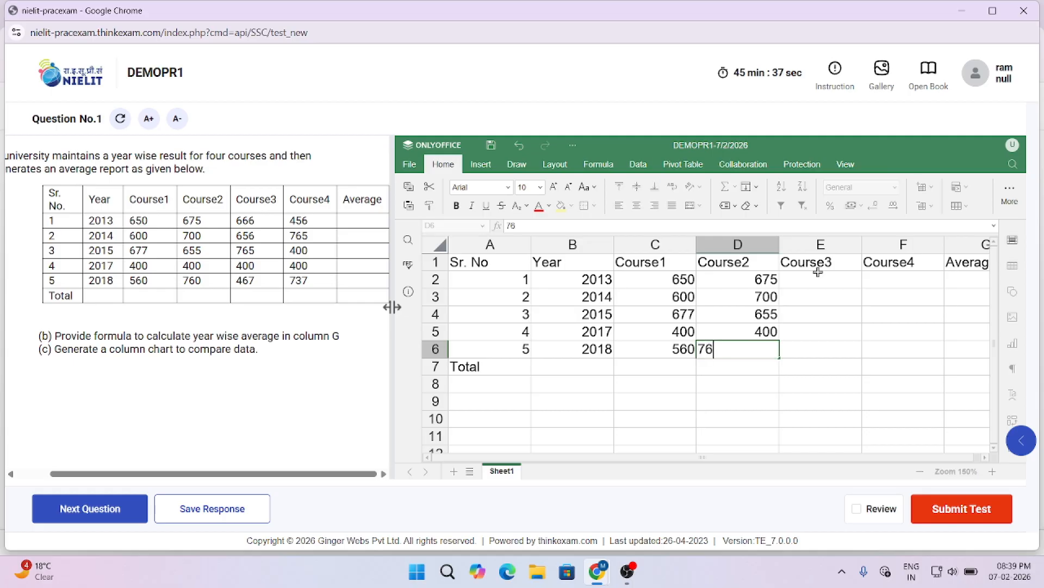
pyautogui.write('0')
pyautogui.press('Return')
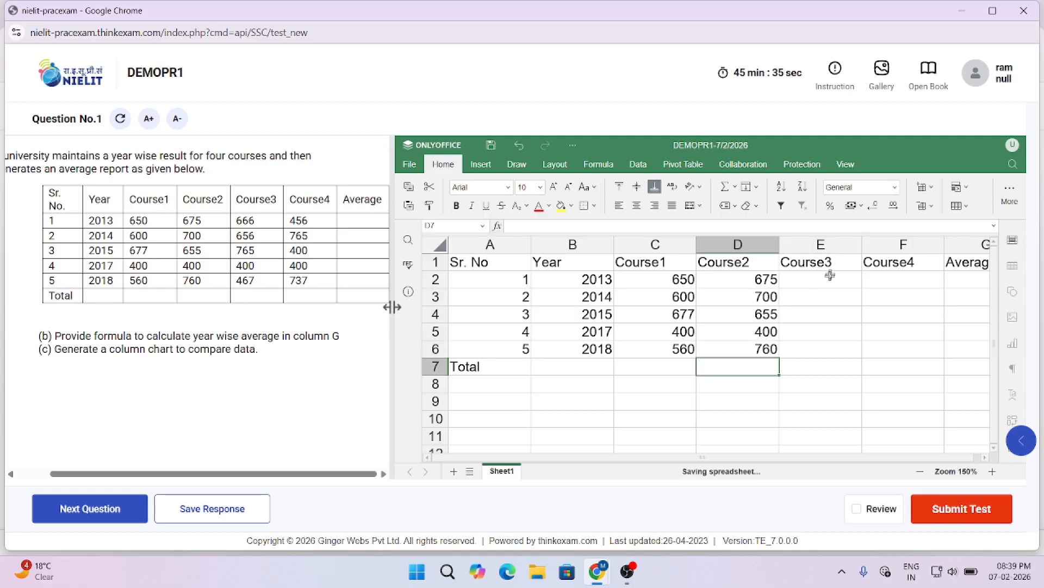
# - Select E2:F6 as the entry range and enter the Course3 results 666, 656, 765, 400 and 467 in E2 to E6
pyautogui.click(823, 278)
pyautogui.click(897, 310)
pyautogui.click(822, 279)
pyautogui.moveTo(821, 278); pyautogui.dragTo(910, 352)
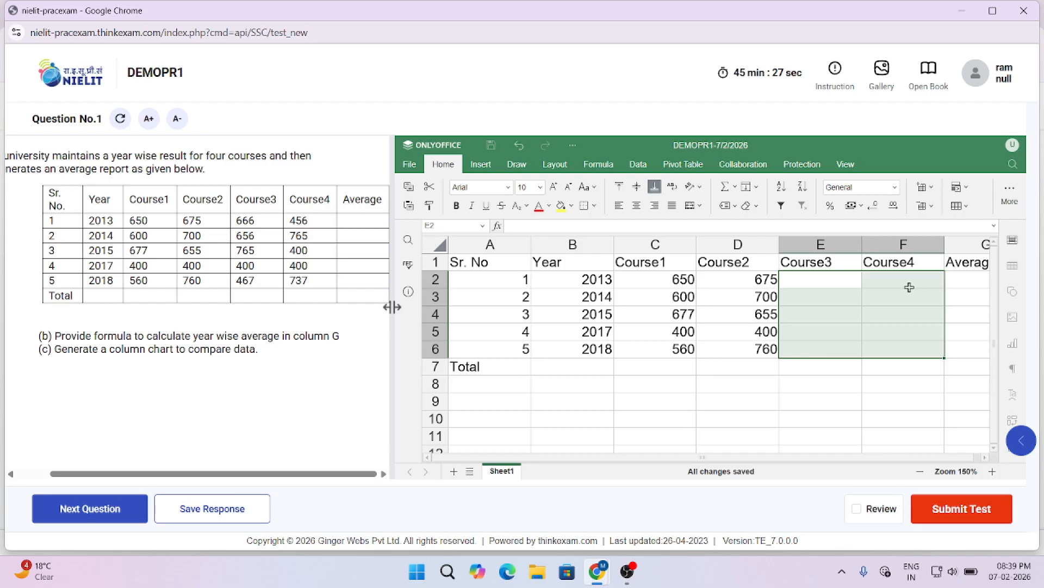
pyautogui.write('666')
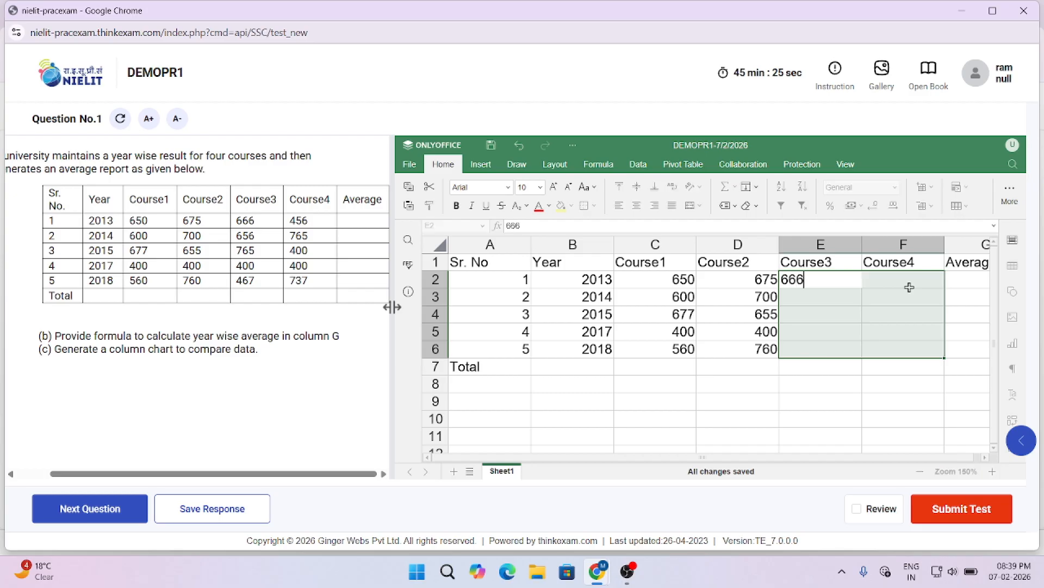
pyautogui.press('Return')
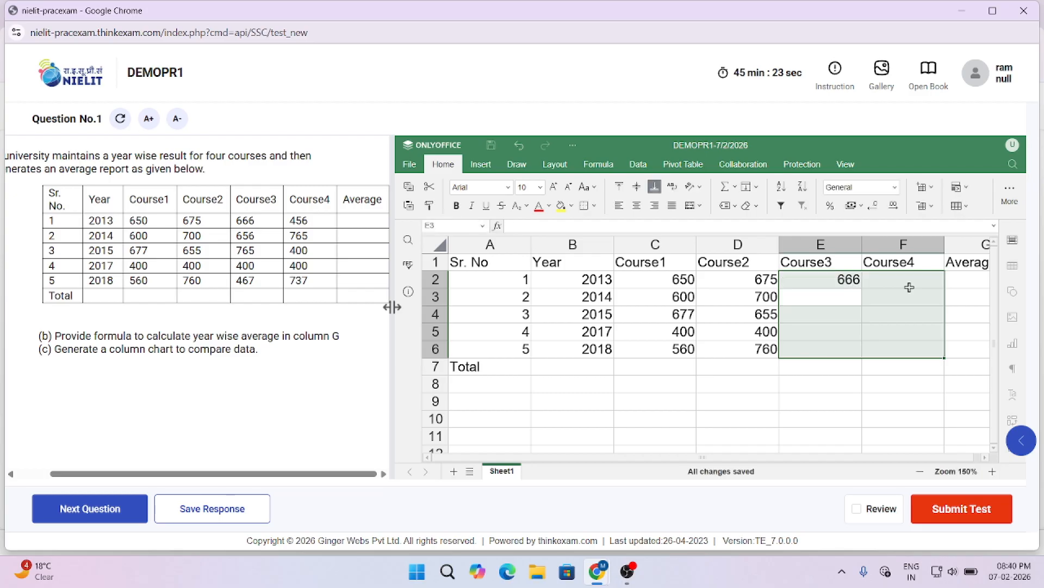
pyautogui.write('656')
pyautogui.press('Return')
pyautogui.write('765')
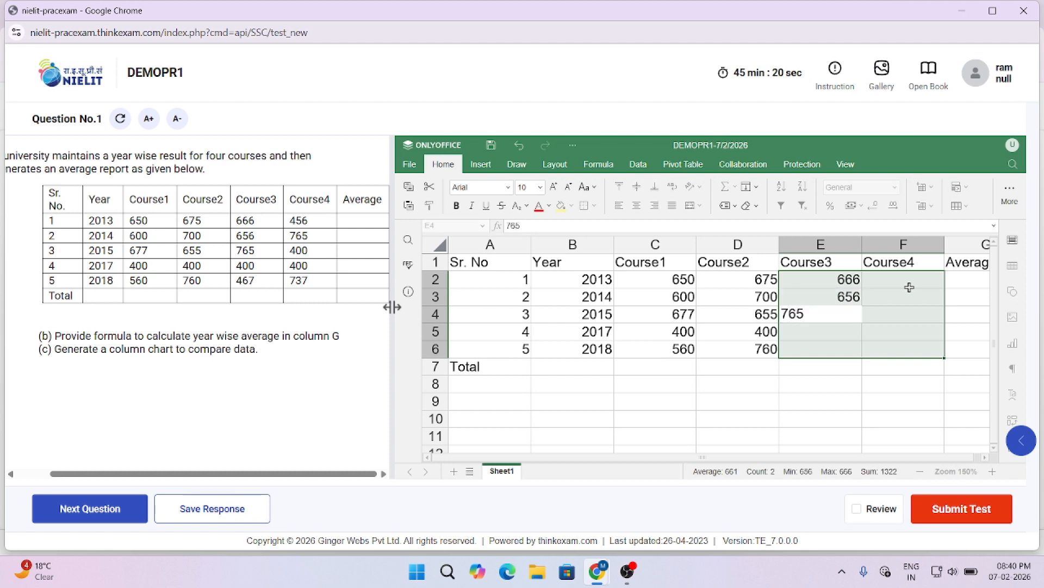
pyautogui.press('Return')
pyautogui.write('400')
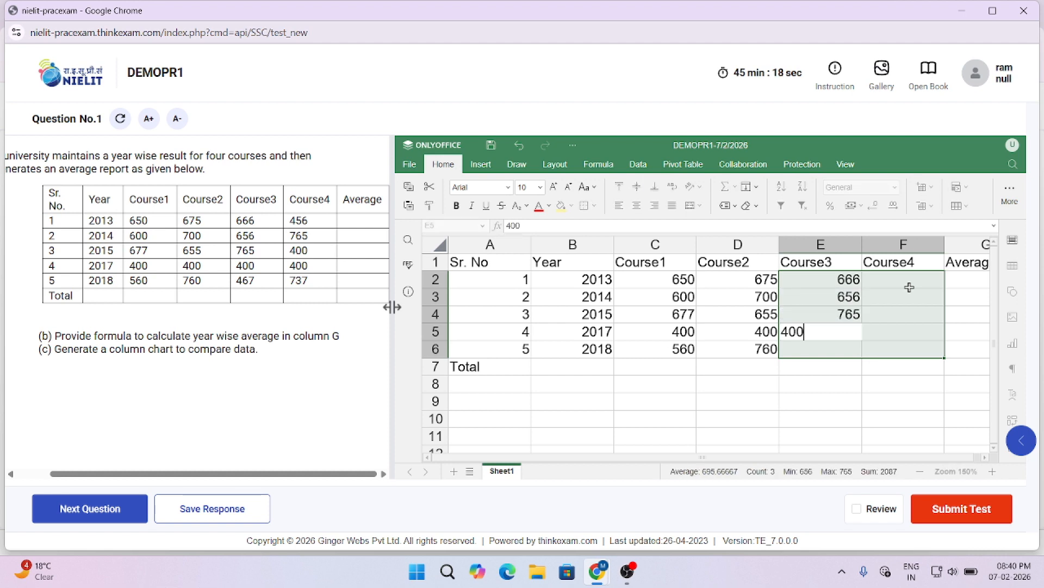
pyautogui.press('Return')
pyautogui.write('467')
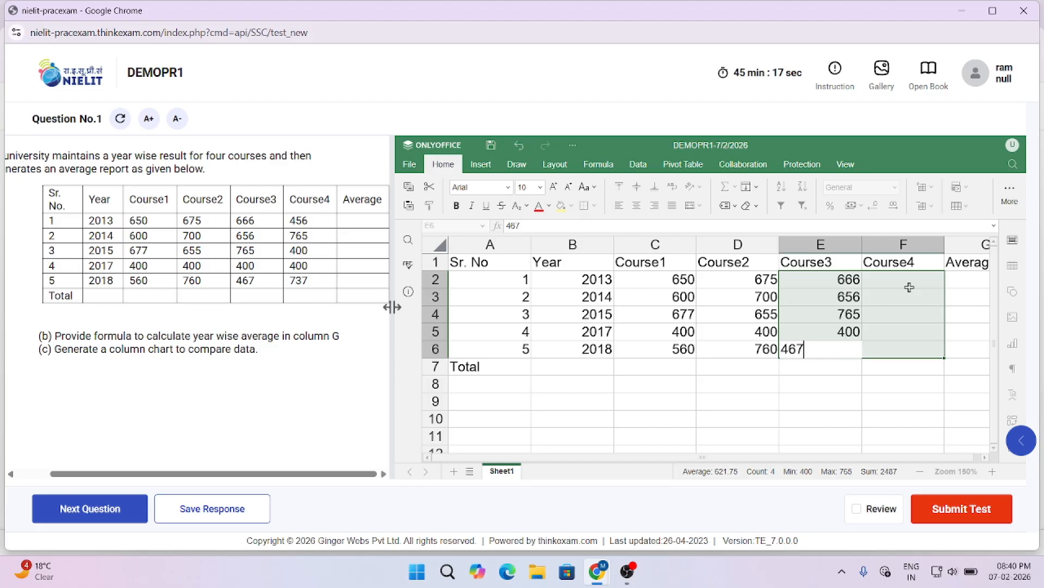
pyautogui.press('Return')
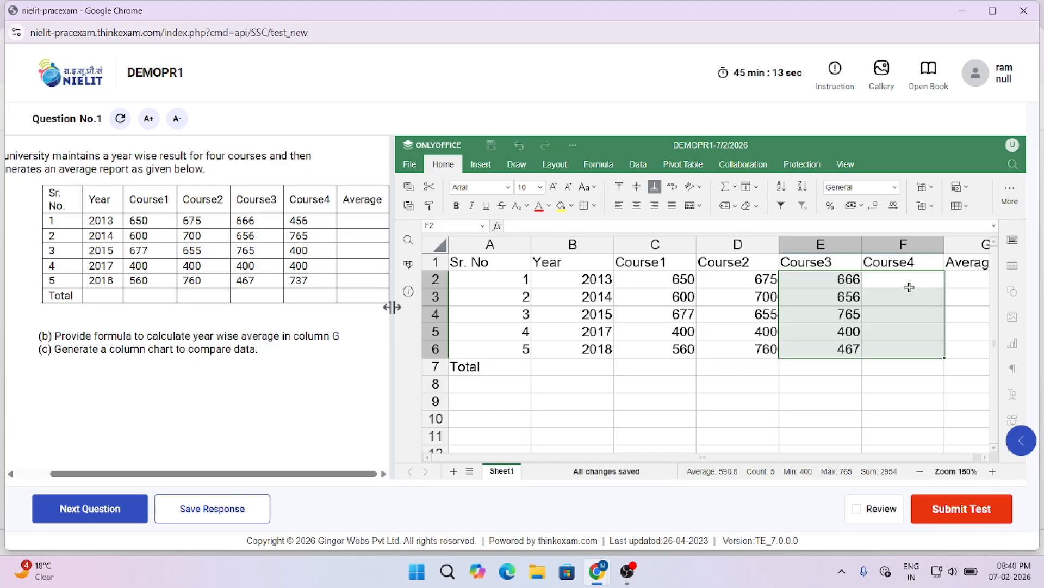
# - Enter 456, 765, 400 and 737 down the Course4 column in cells F2 to F5
pyautogui.write('456')
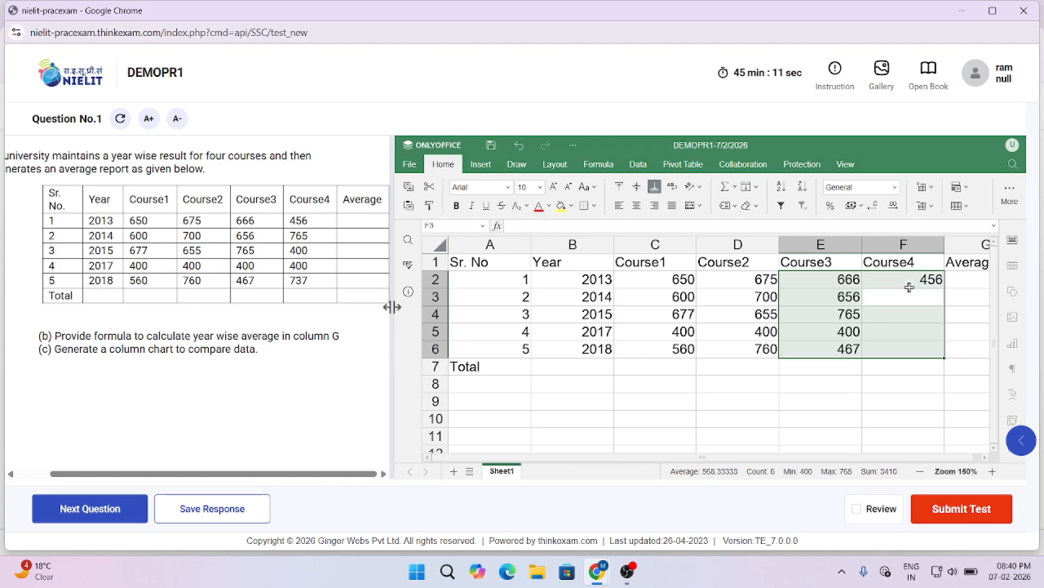
pyautogui.write('765')
pyautogui.press('Return')
pyautogui.write('400')
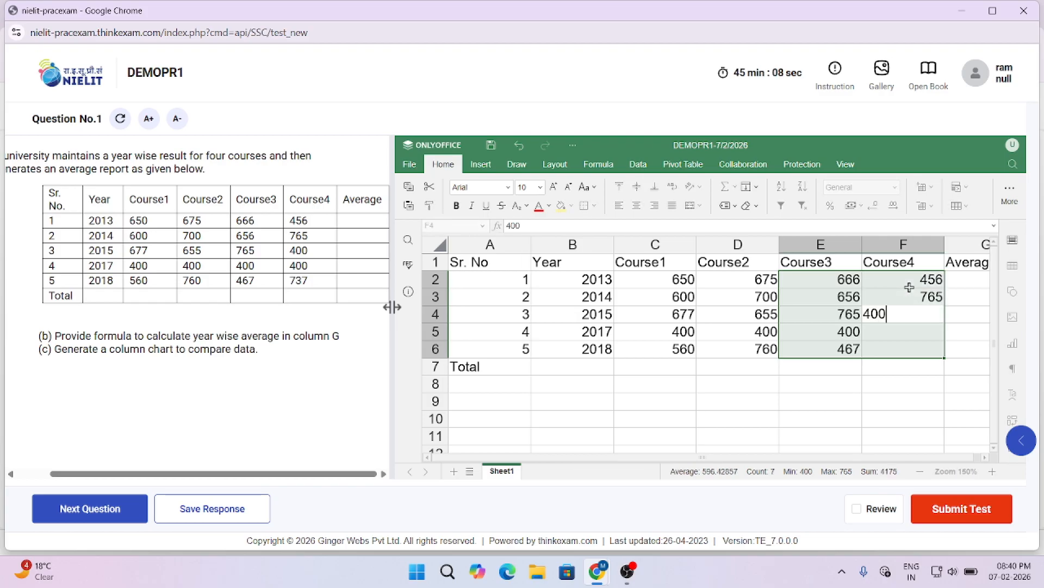
pyautogui.press('Return')
pyautogui.write('737')
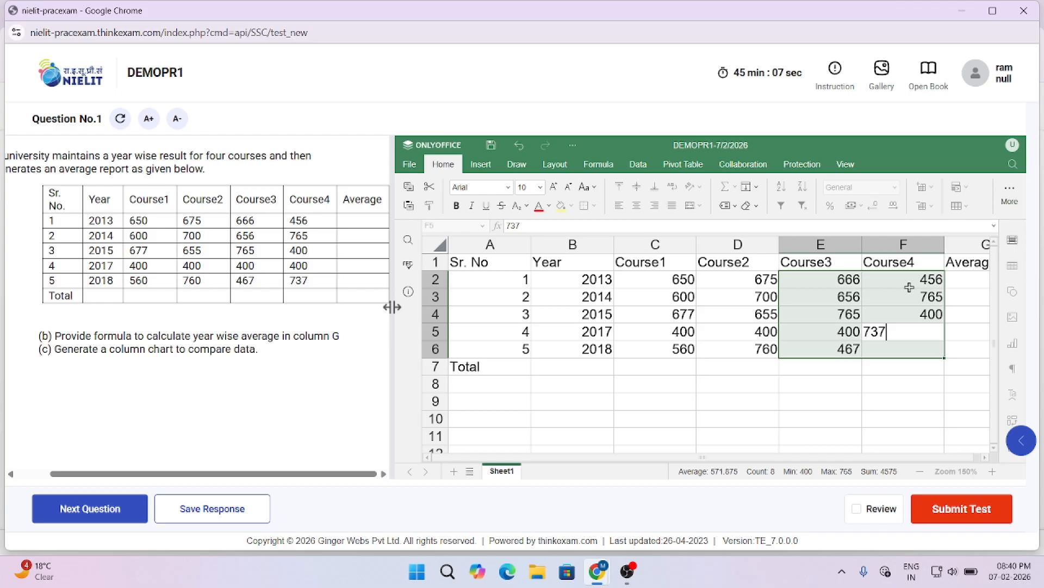
pyautogui.press('Return')
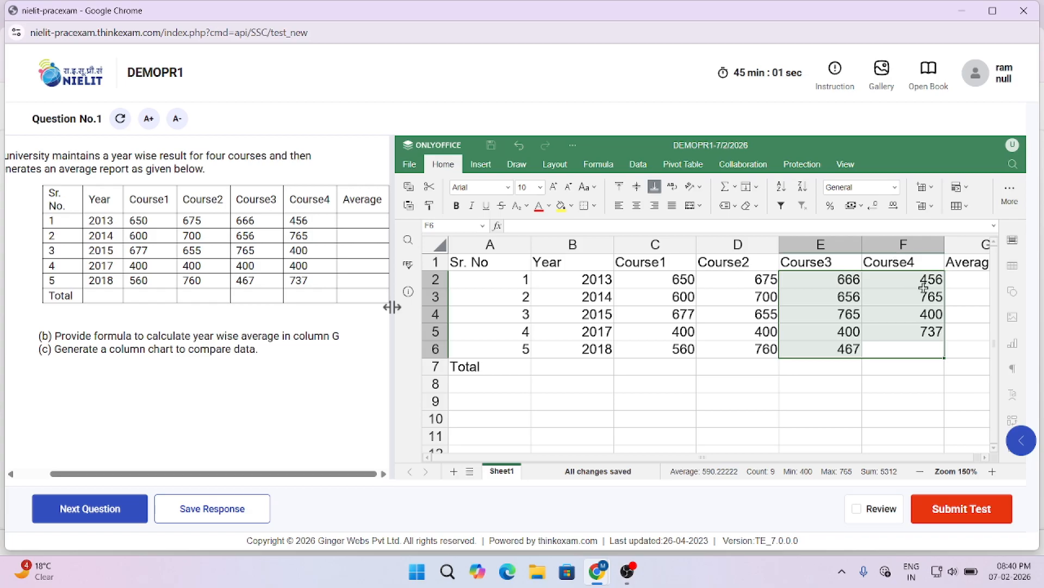
# - Correct the Course4 result in F5 to 400 and enter 737 in F6
pyautogui.click(924, 333)
pyautogui.write('400')
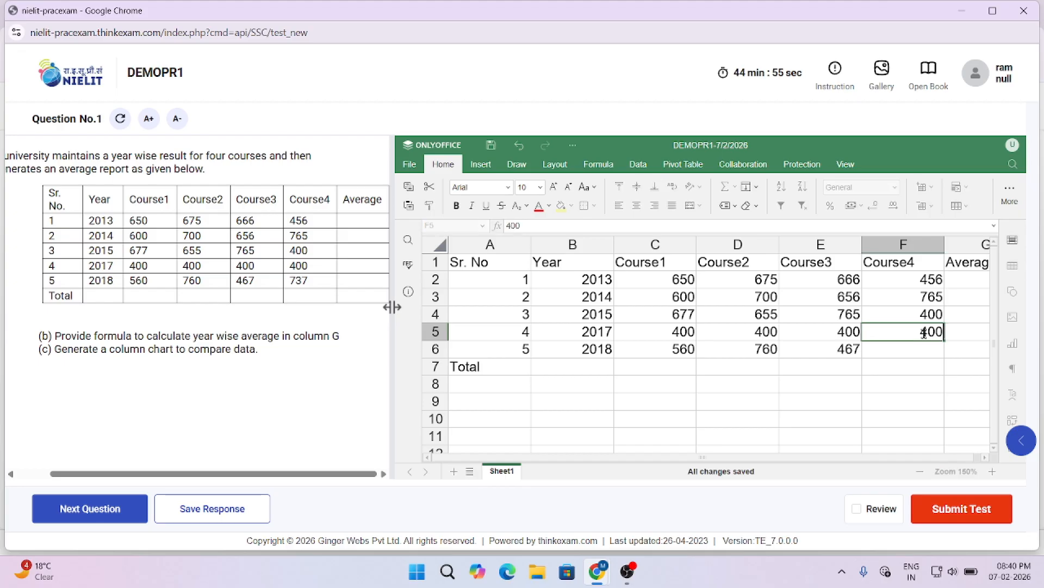
pyautogui.press('Return')
pyautogui.write('737')
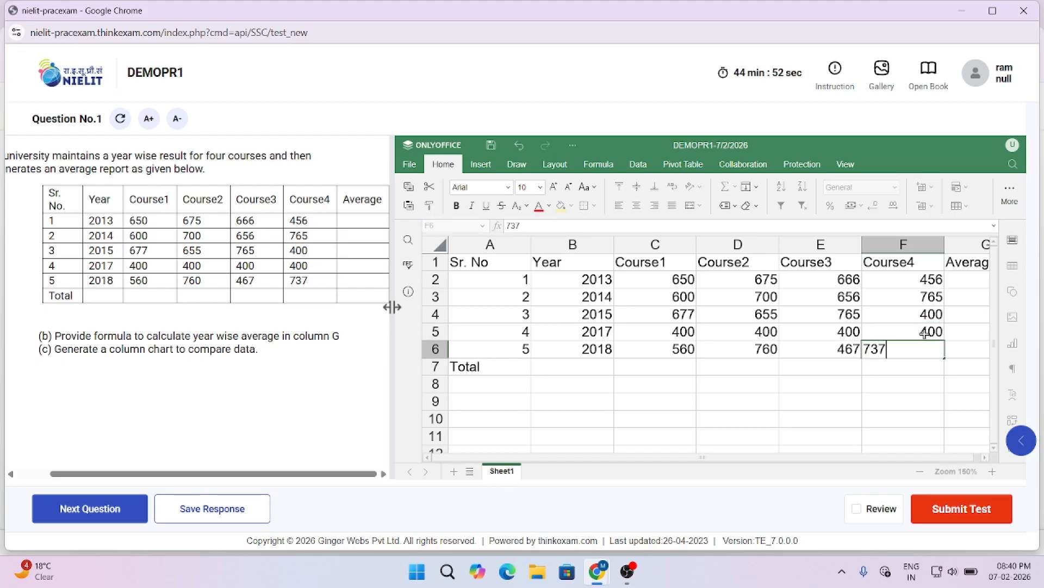
pyautogui.press('Return')
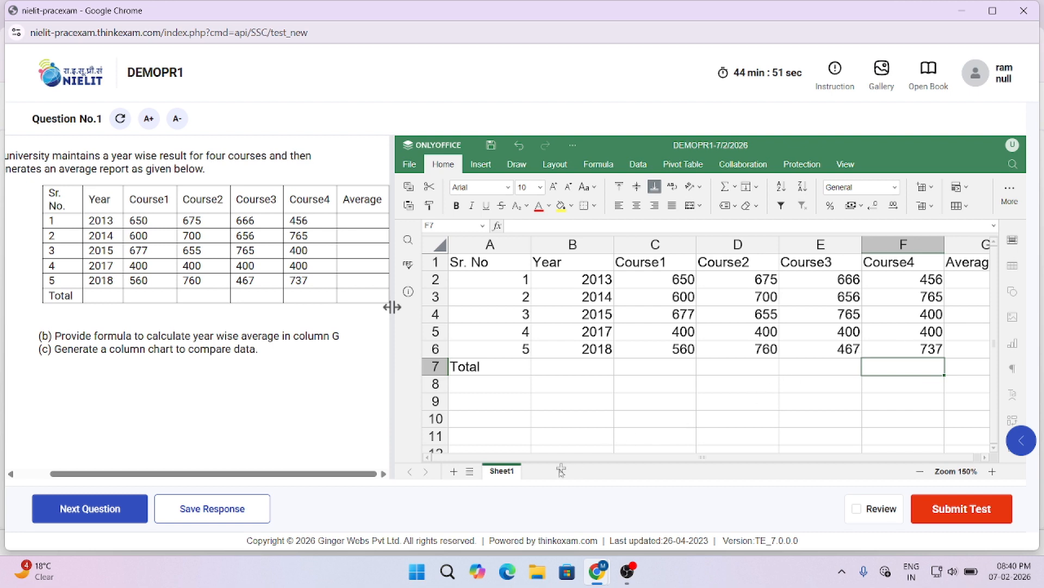
# - Calculate the 2013 average in G2 with an AVERAGE formula over C2:F2
pyautogui.moveTo(506, 458); pyautogui.dragTo(534, 467)
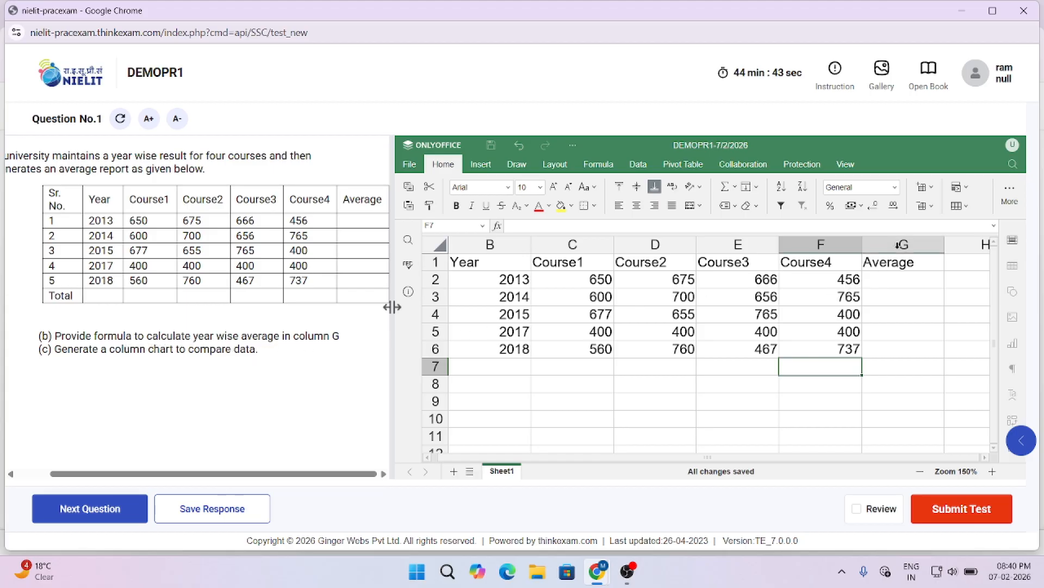
pyautogui.click(887, 280)
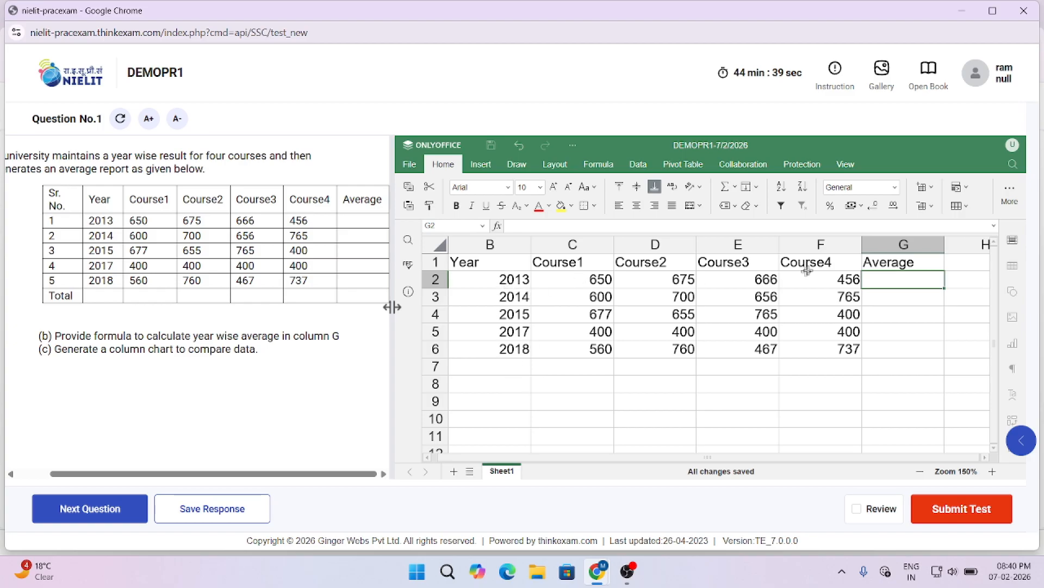
pyautogui.moveTo(585, 283); pyautogui.dragTo(794, 277)
pyautogui.click(880, 285)
pyautogui.write('=average')
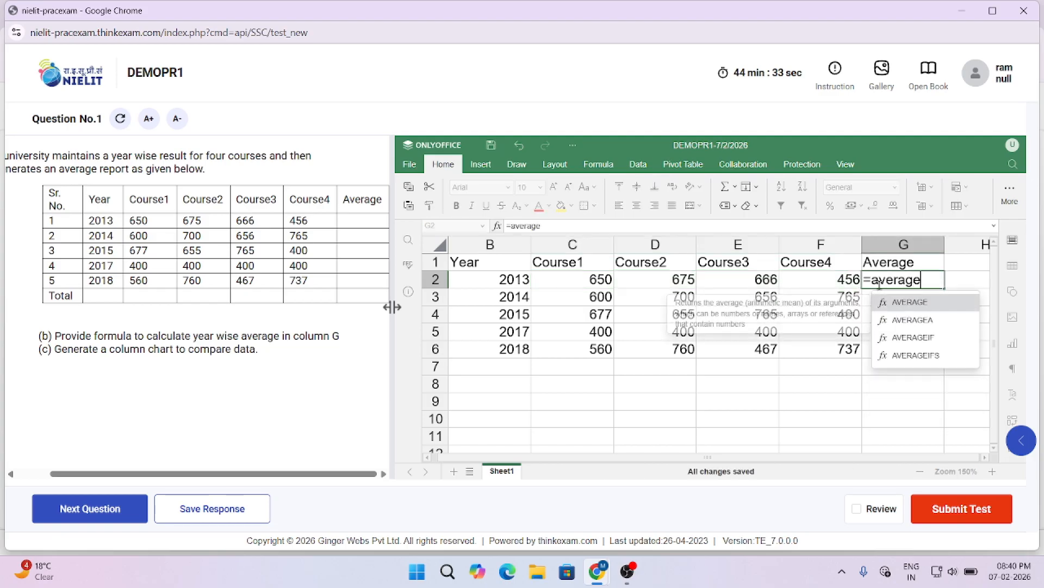
pyautogui.press('Tab')
pyautogui.moveTo(588, 279); pyautogui.dragTo(811, 283)
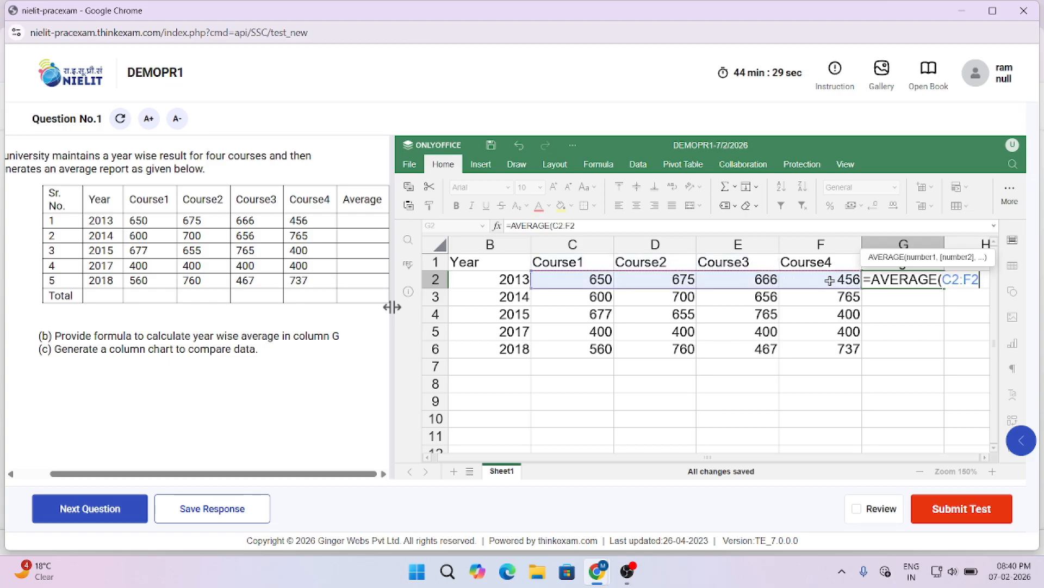
pyautogui.press('Return')
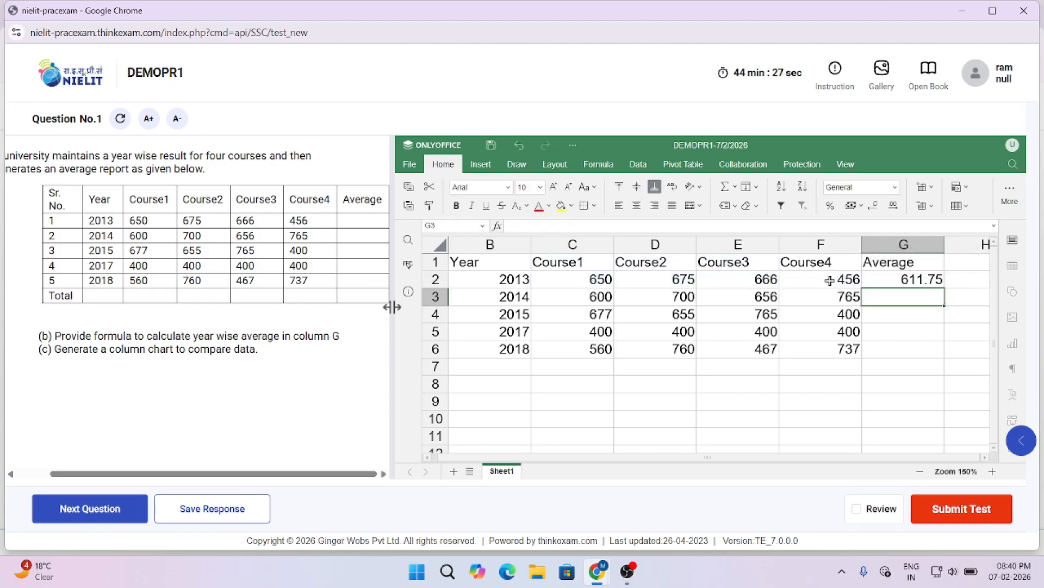
# - Fill the average formula from G2 down the Average column and clear the extra copy in G7, keeping G2:G6
pyautogui.click(920, 280)
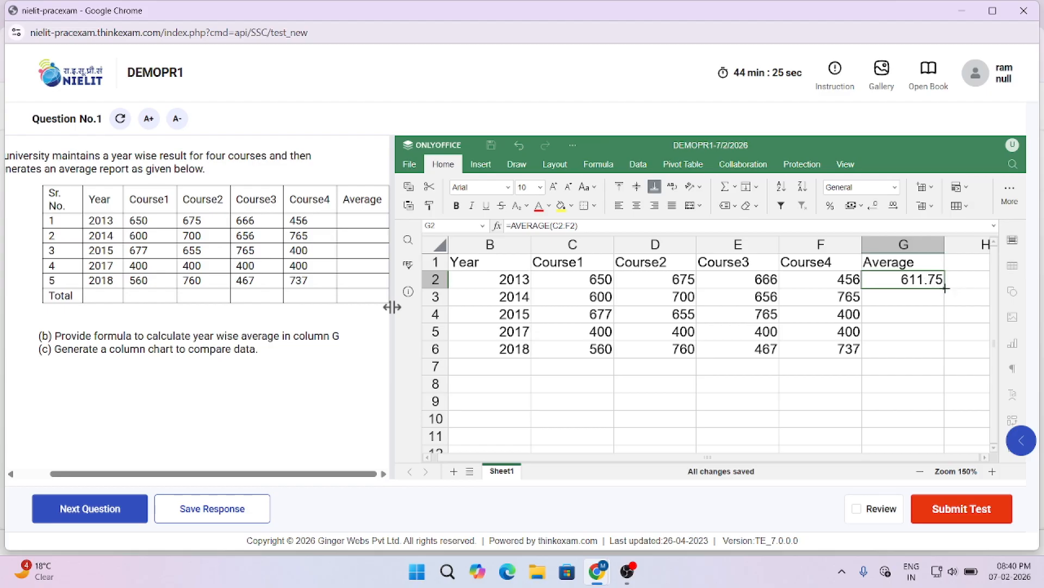
pyautogui.moveTo(945, 288); pyautogui.dragTo(925, 368)
pyautogui.click(903, 401)
pyautogui.click(906, 368)
pyautogui.press('Delete')
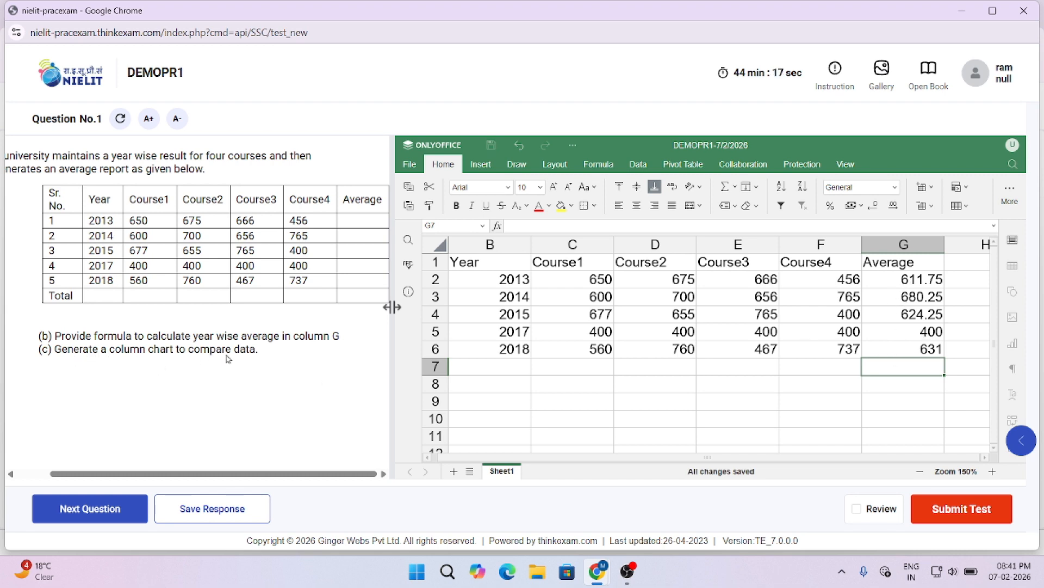
# - Insert a clustered column chart from the Year and Course1 to Course4 data in B1:F6
pyautogui.moveTo(629, 459)
pyautogui.mouseDown()
pyautogui.moveTo(600, 467)
pyautogui.moveTo(621, 461)
pyautogui.mouseUp()
pyautogui.scroll(-1, 629, 352)
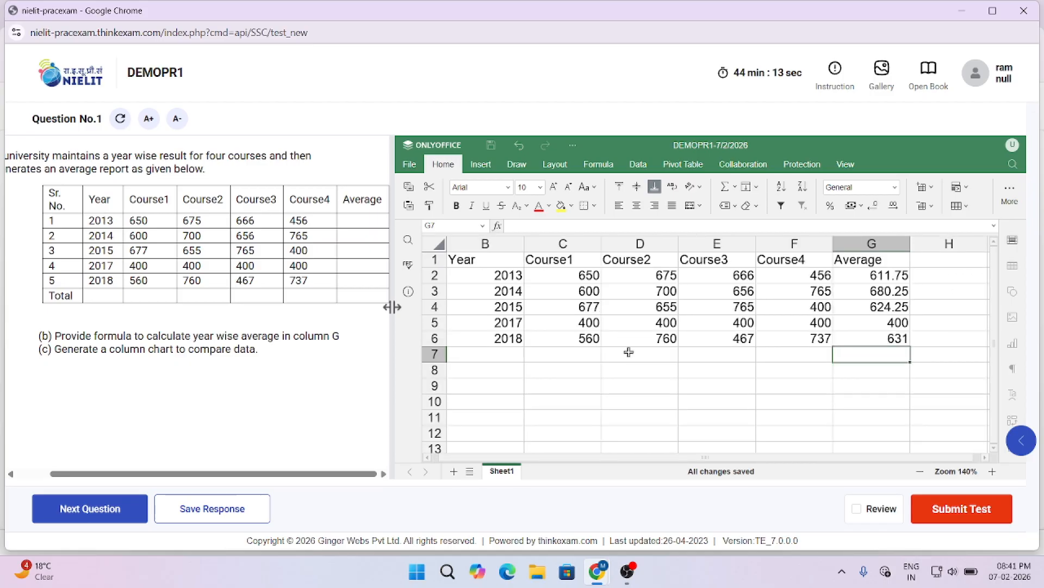
pyautogui.moveTo(187, 474)
pyautogui.mouseDown()
pyautogui.moveTo(155, 474)
pyautogui.moveTo(190, 474)
pyautogui.mouseUp()
pyautogui.moveTo(487, 263); pyautogui.dragTo(789, 343)
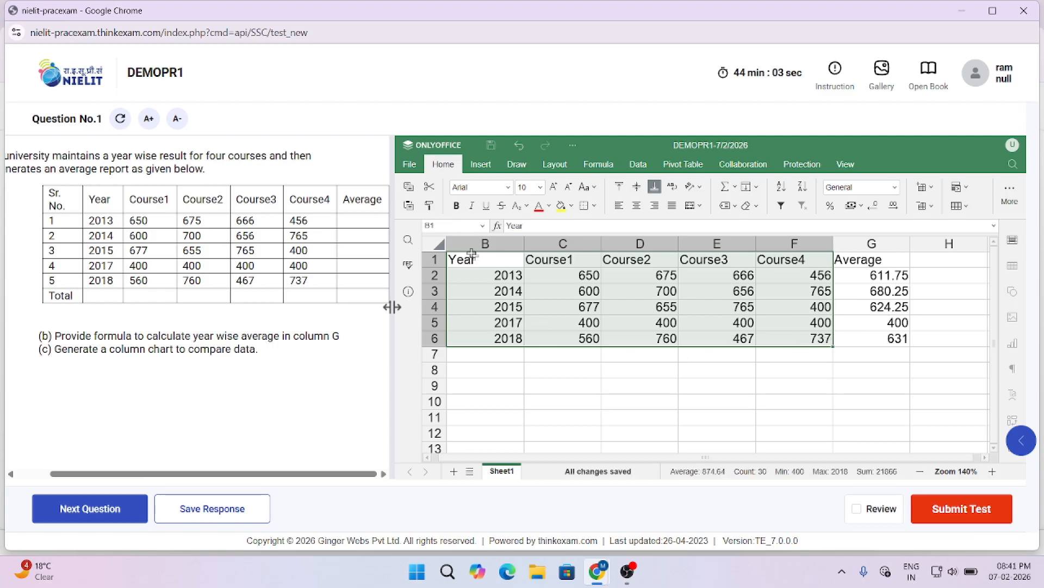
pyautogui.hscroll(-2, 563, 427)
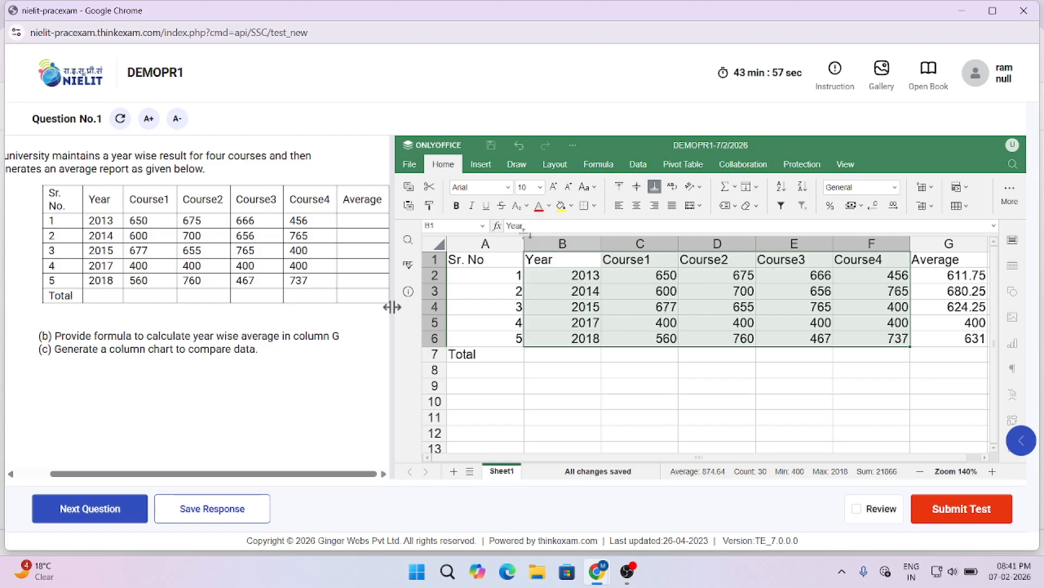
pyautogui.click(492, 170)
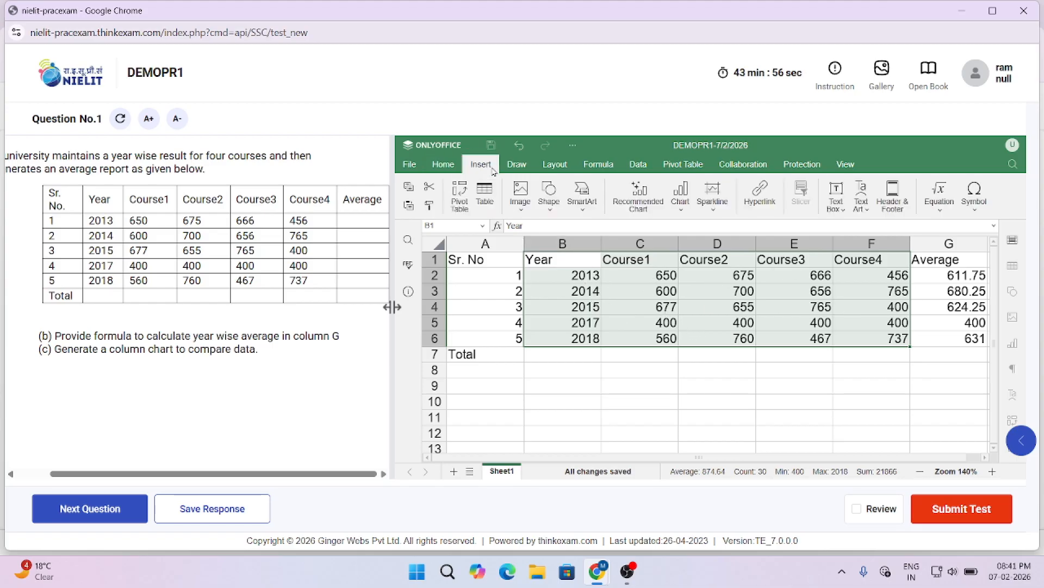
pyautogui.click(681, 208)
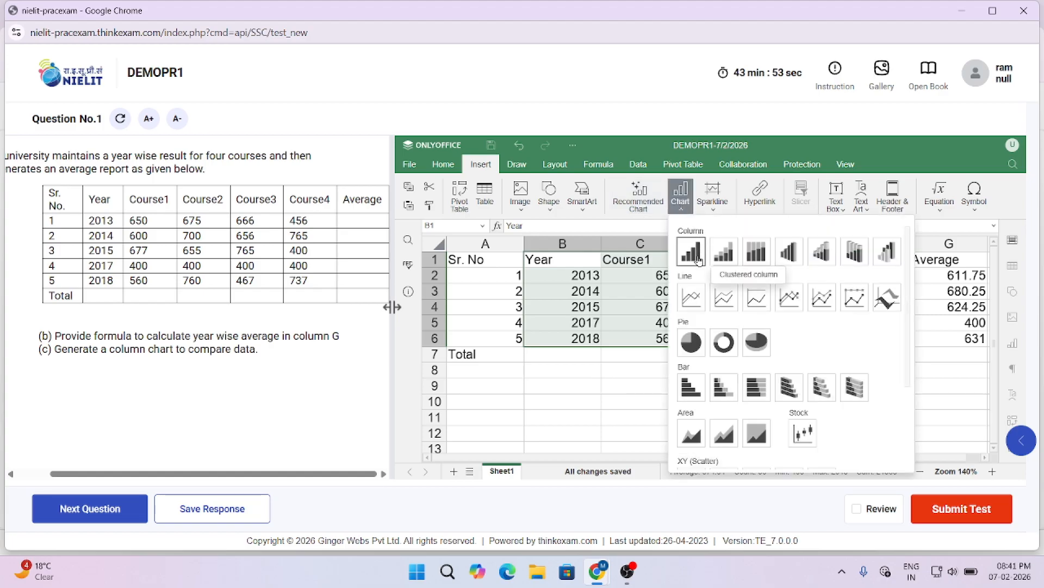
pyautogui.click(691, 251)
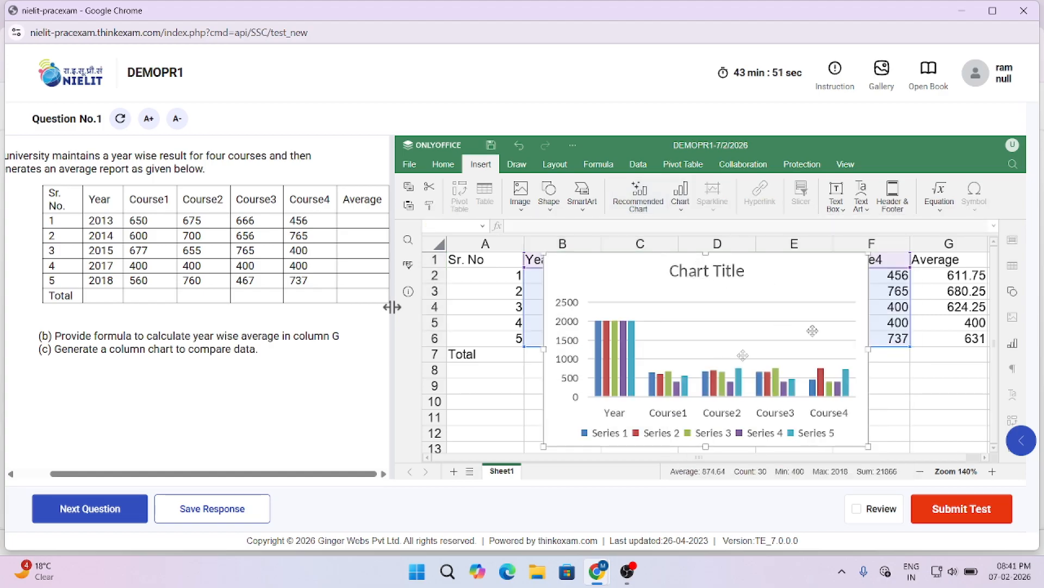
# - Move the chart below the results table so it starts around row 9, leaving the Total row uncovered
pyautogui.moveTo(788, 270); pyautogui.dragTo(795, 397)
pyautogui.click(922, 406)
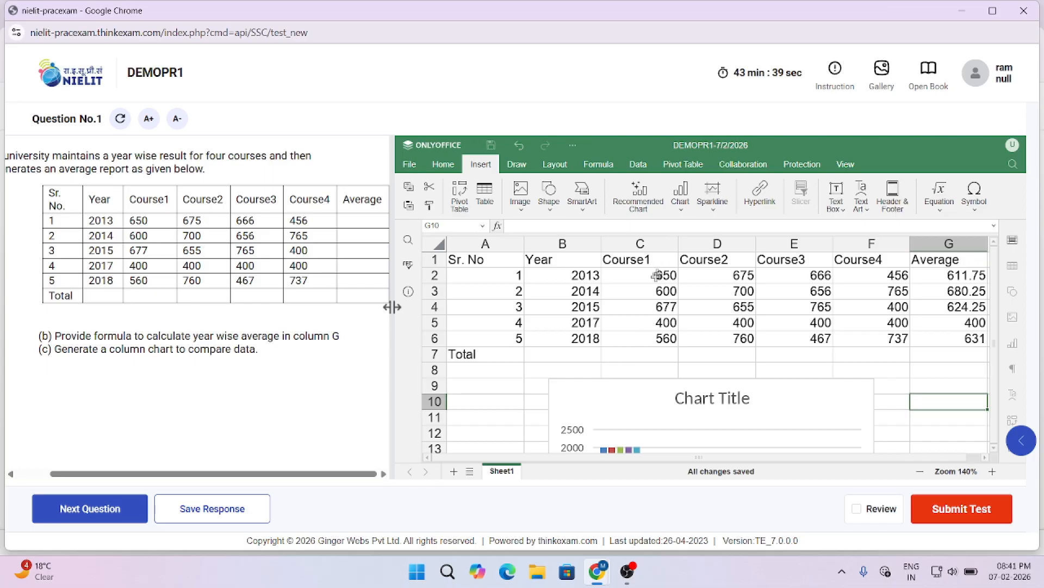
pyautogui.click(617, 359)
pyautogui.click(480, 355)
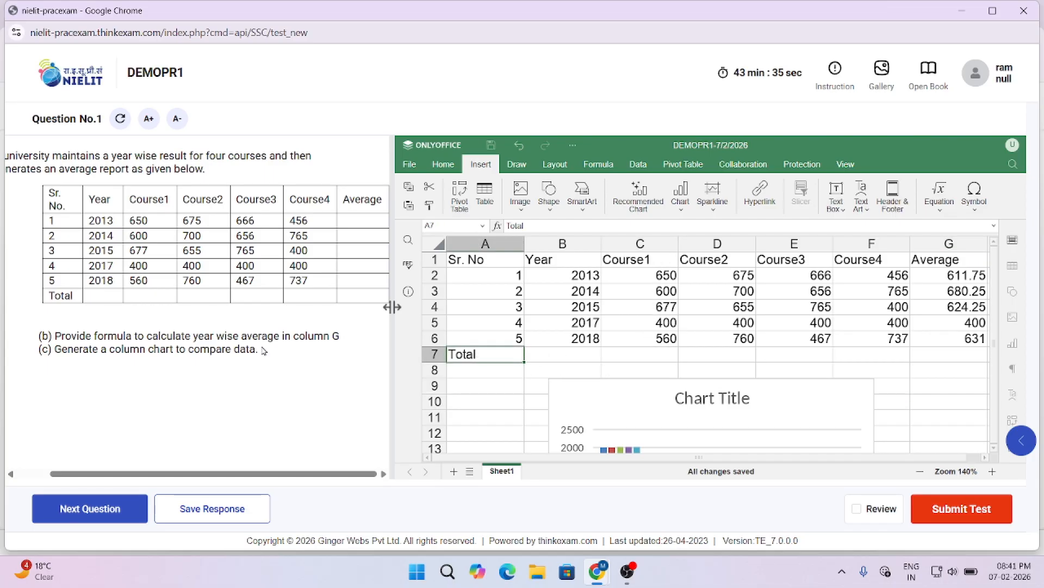
pyautogui.click(558, 354)
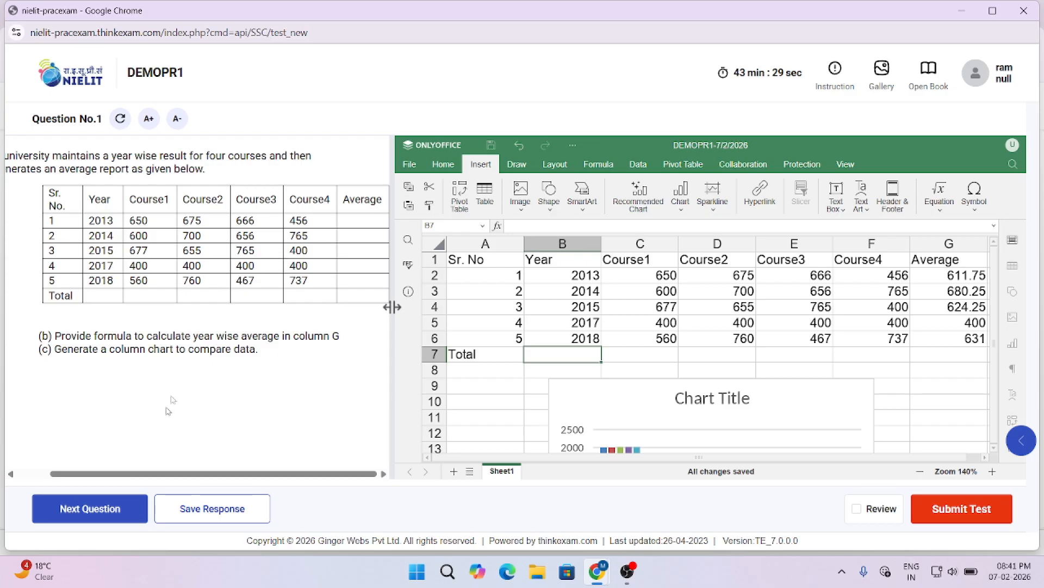
# - Save the Question 1 response and proceed to Question 2, agreeing to save the response
pyautogui.click(217, 514)
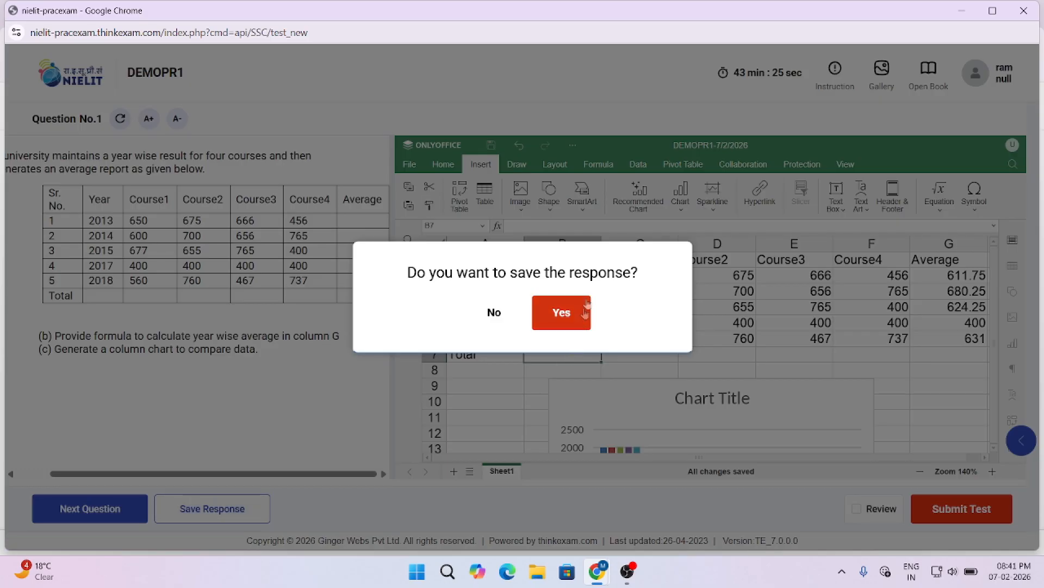
pyautogui.click(560, 318)
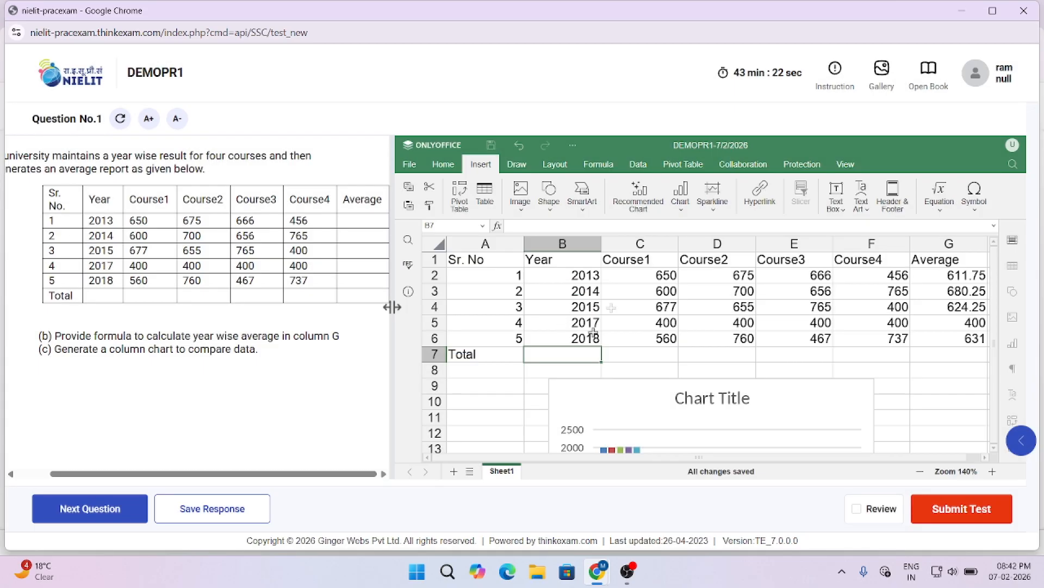
pyautogui.click(116, 509)
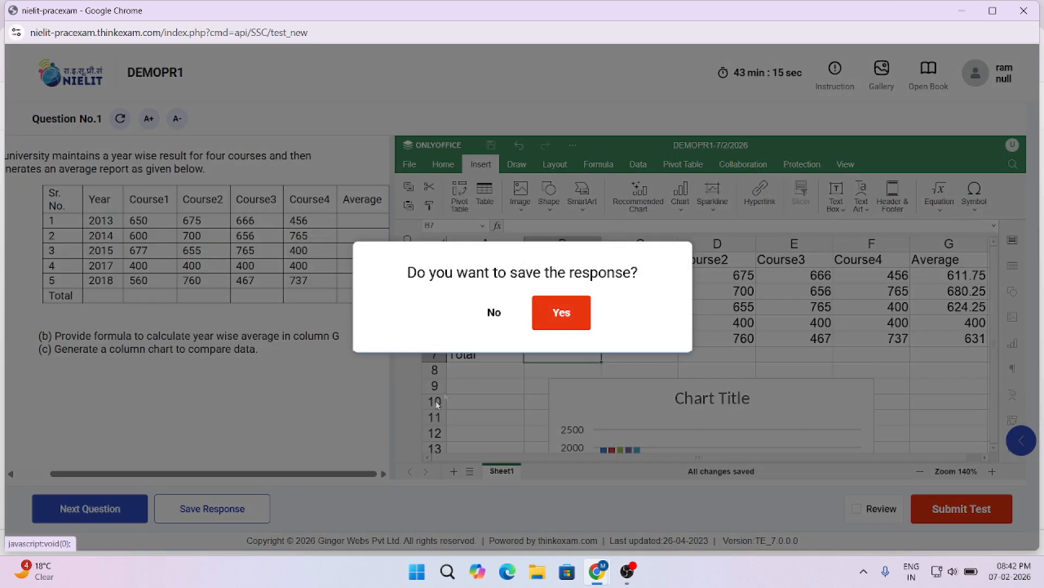
pyautogui.click(561, 315)
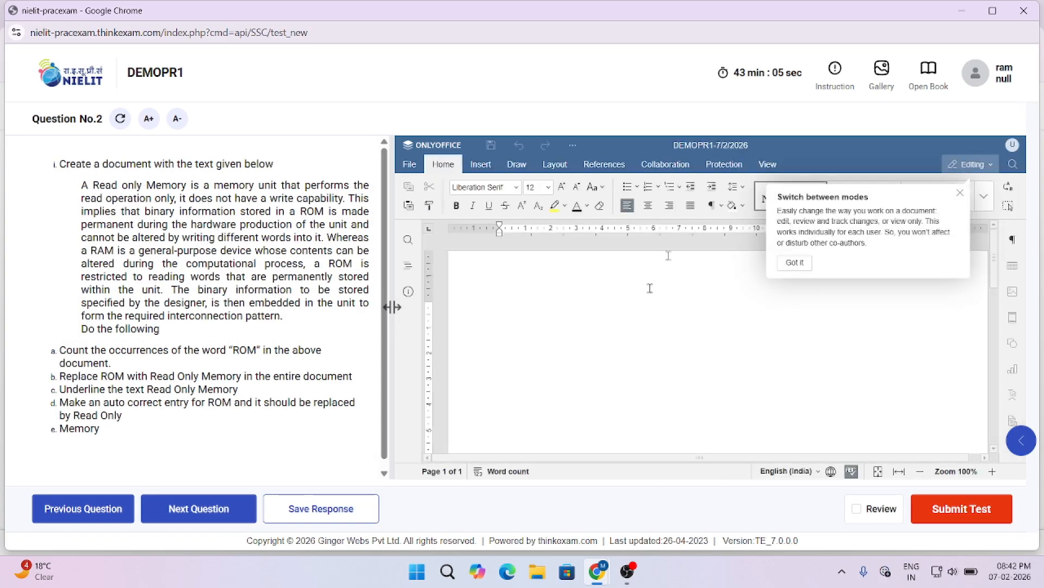
# - Dismiss the tip about switching modes and widen the document editor beside the Question 2 text
pyautogui.click(799, 265)
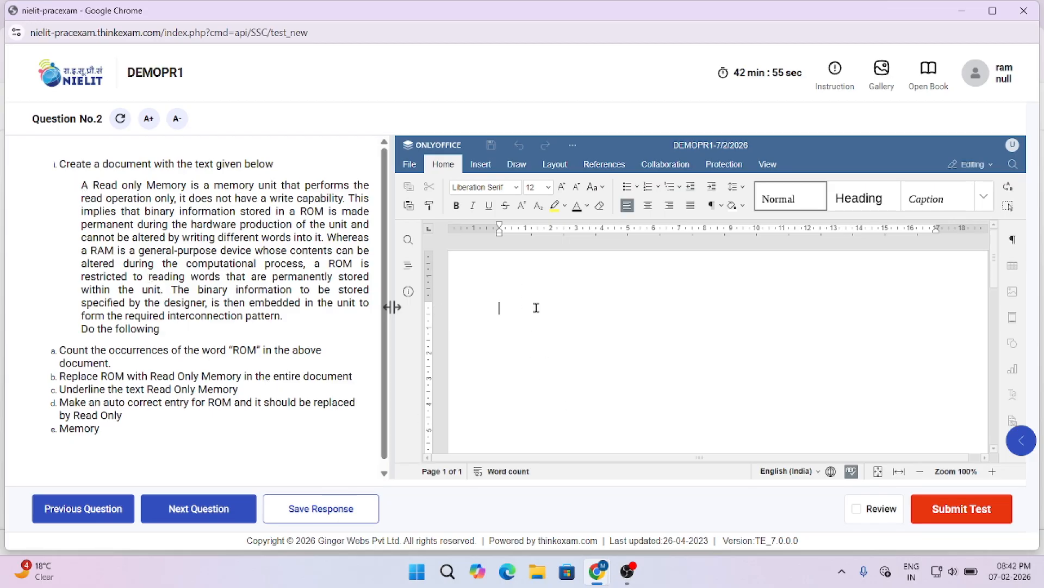
pyautogui.moveTo(392, 308); pyautogui.dragTo(358, 307)
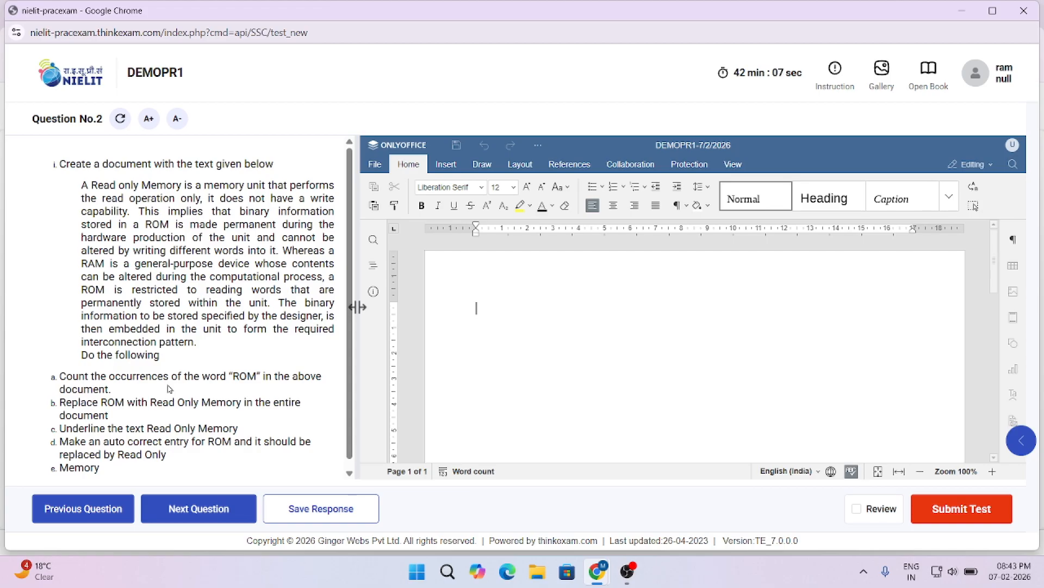
# - Proceed to Question 3, agreeing to save the Question 2 response
pyautogui.click(185, 509)
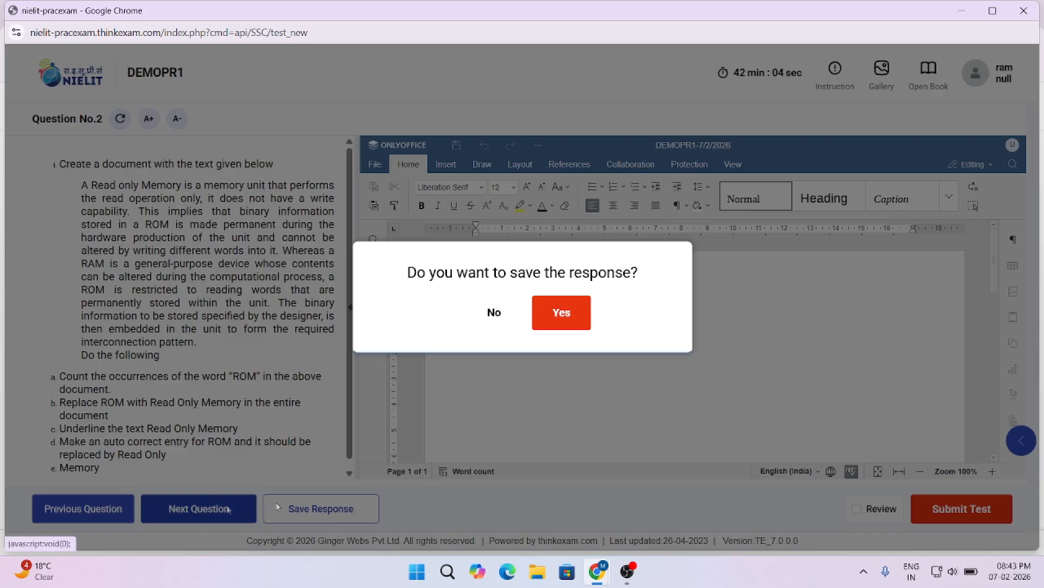
pyautogui.click(560, 318)
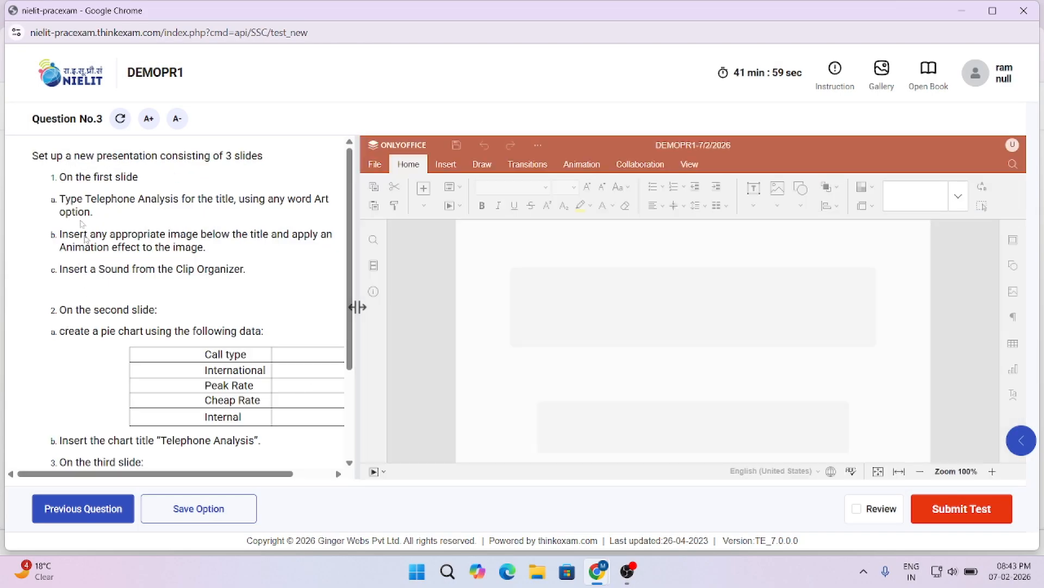
pyautogui.moveTo(134, 476)
pyautogui.mouseDown()
pyautogui.moveTo(196, 488)
pyautogui.moveTo(123, 477)
pyautogui.mouseUp()
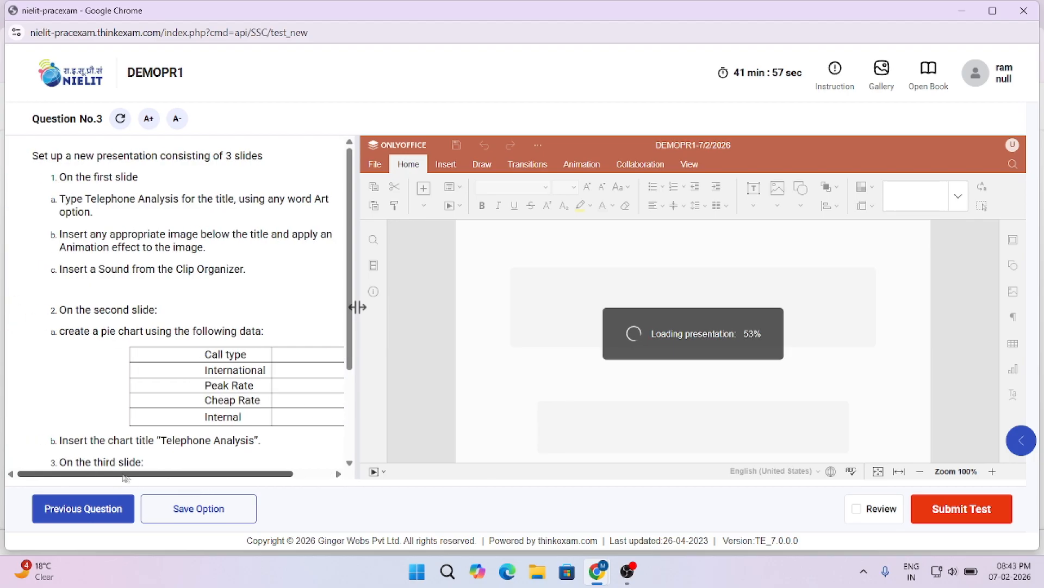
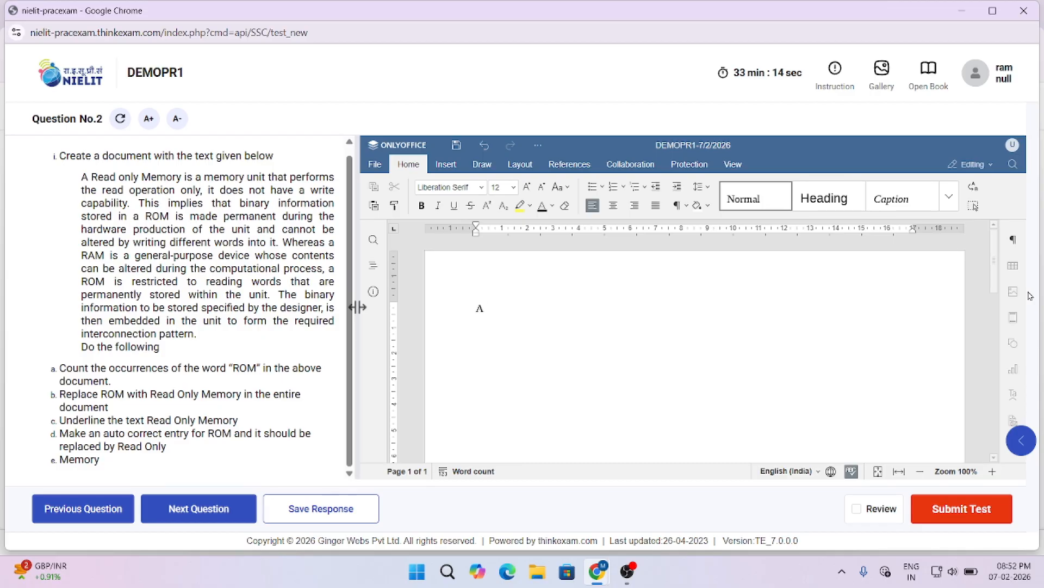
# - Write the opening sentence "A read only Memory is a memory unit that performs the read operation only, it does not have a write capability."
pyautogui.write('ly ')
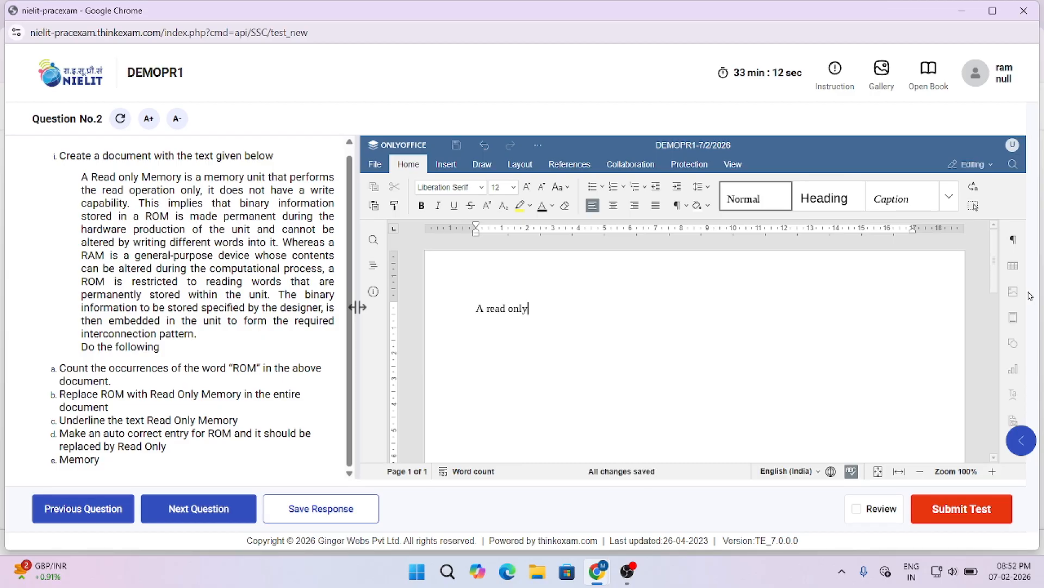
pyautogui.write('Memory is a memory unit')
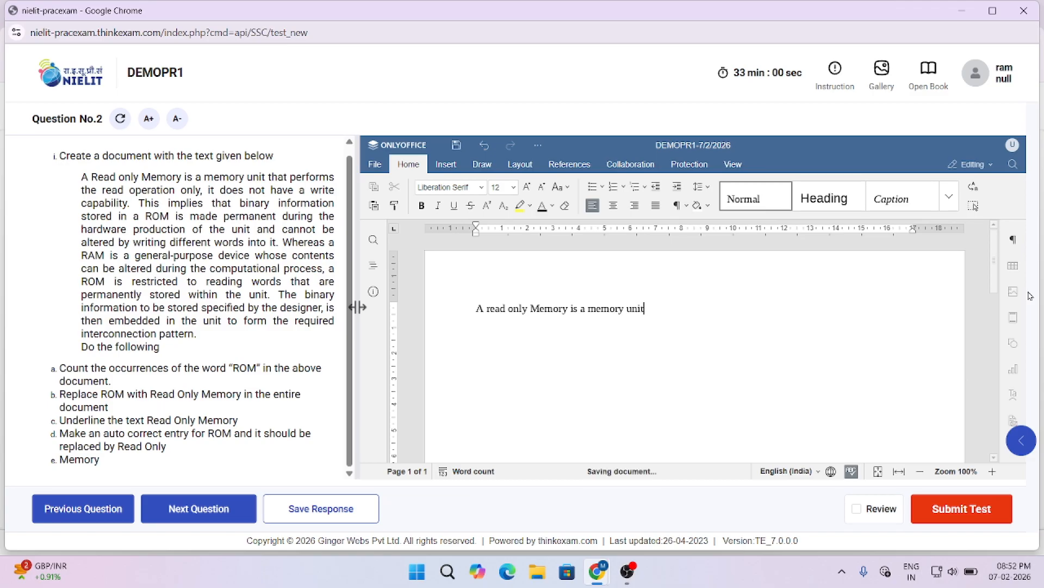
pyautogui.write(' that performs the read operati')
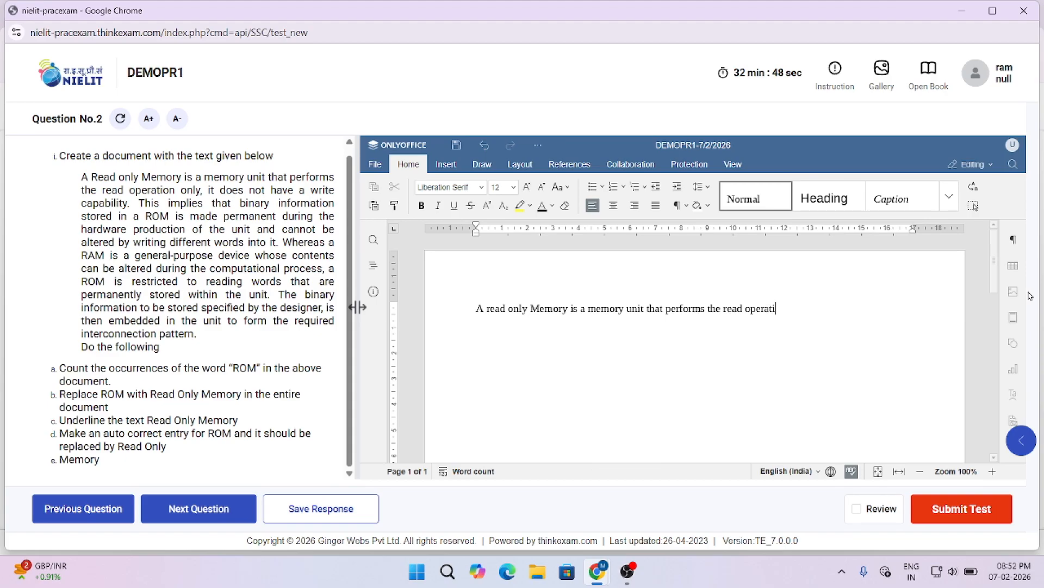
pyautogui.write('on only, it does not have a write capabilit')
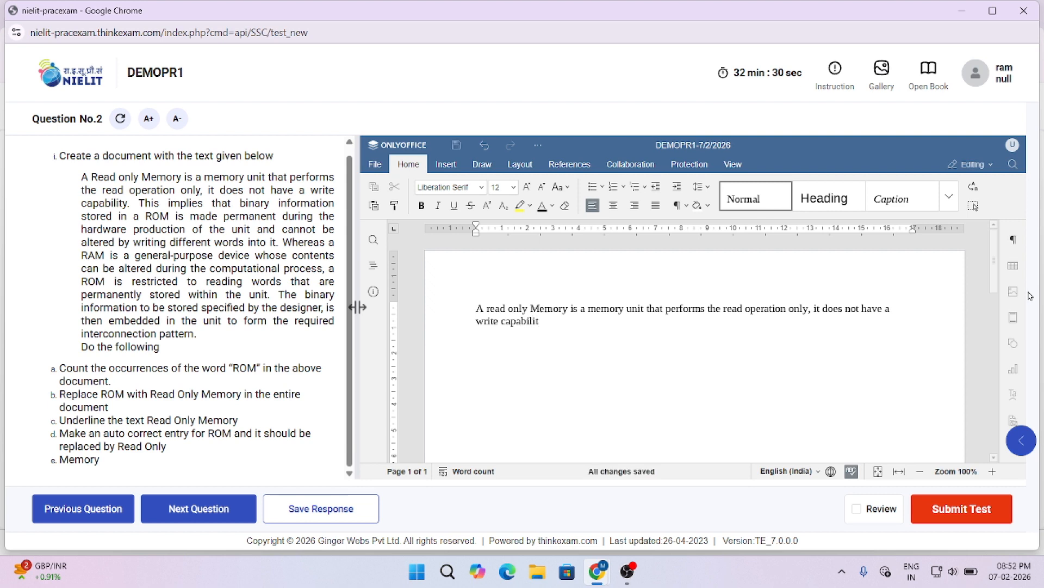
pyautogui.write('y. This i')
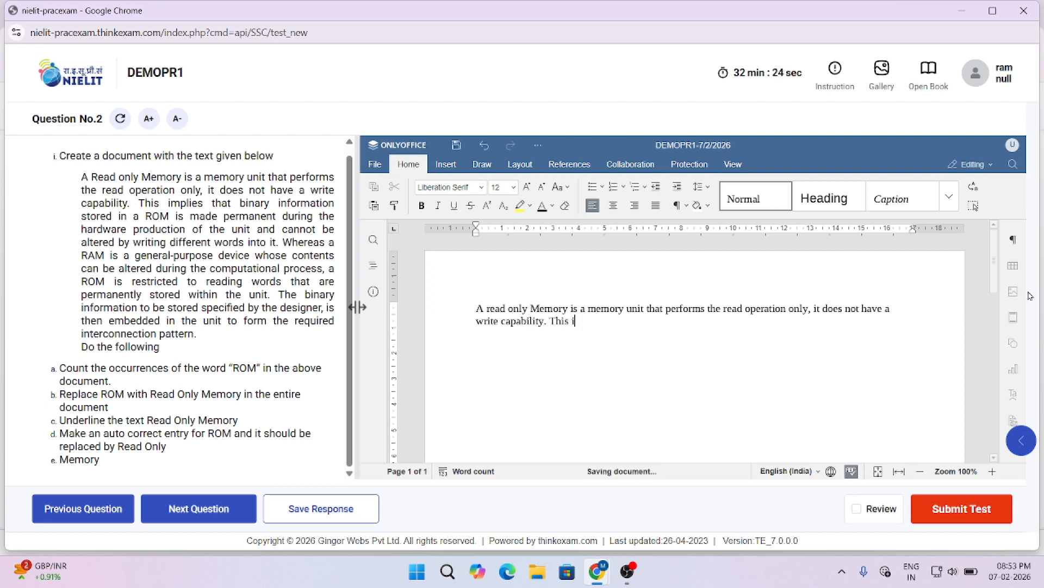
# - Continue the paragraph with "This implies that binary information stored in a ROM is made permanent during the hardware production"
pyautogui.write('mplies that binary')
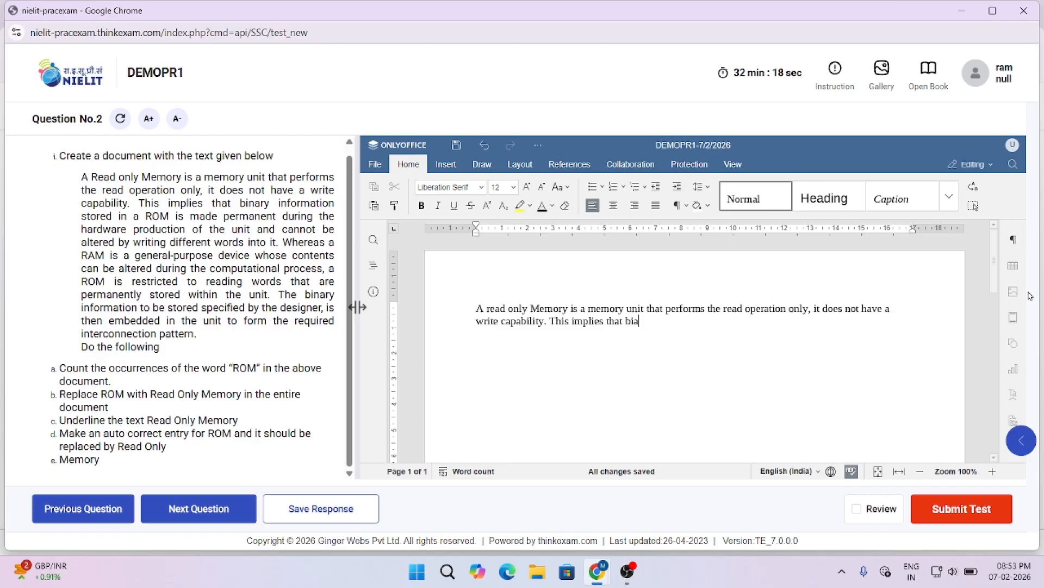
pyautogui.write(' inform')
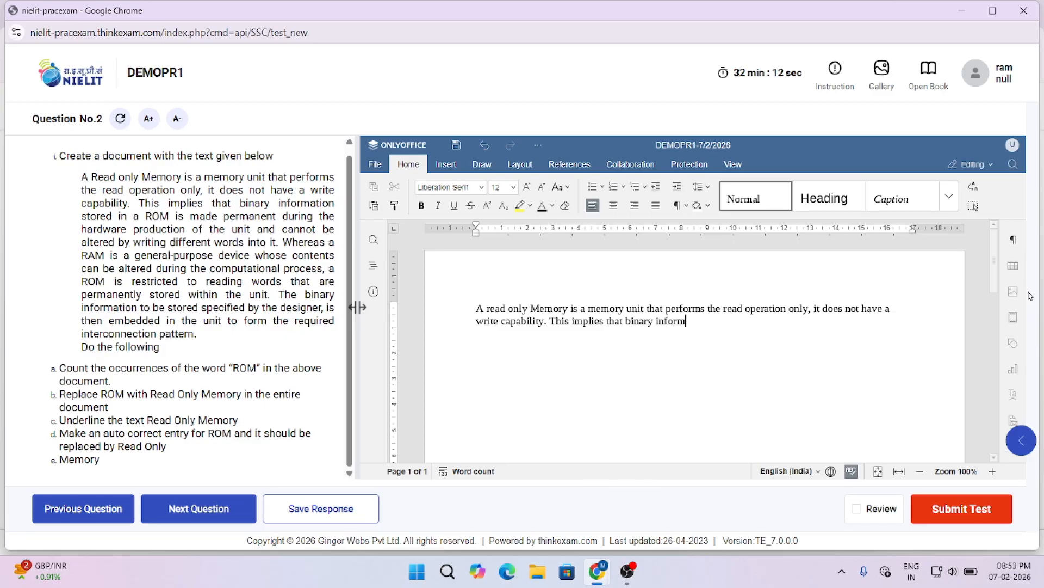
pyautogui.write('ation stored in a')
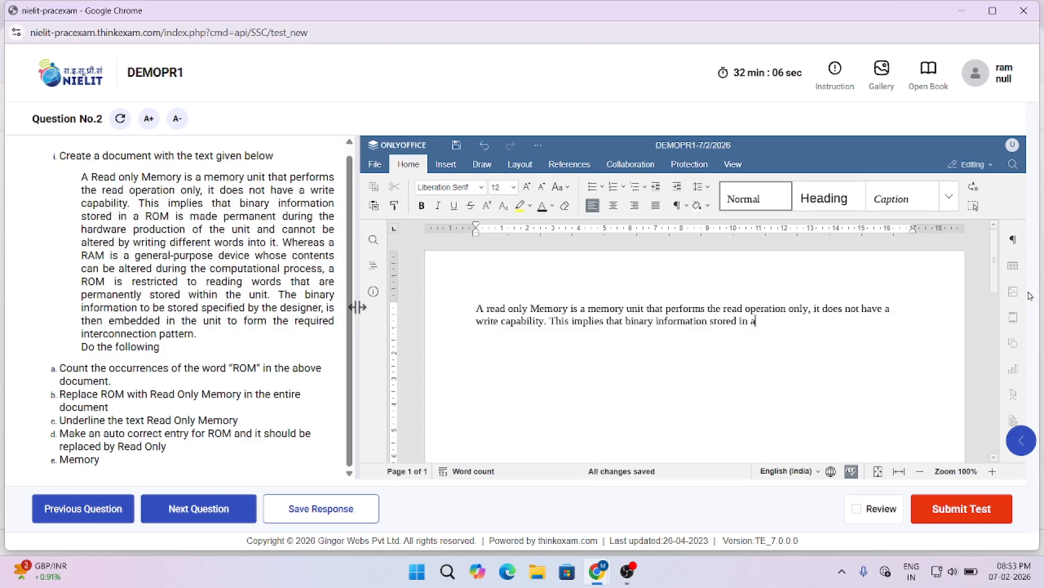
pyautogui.write(' ROM is made permane')
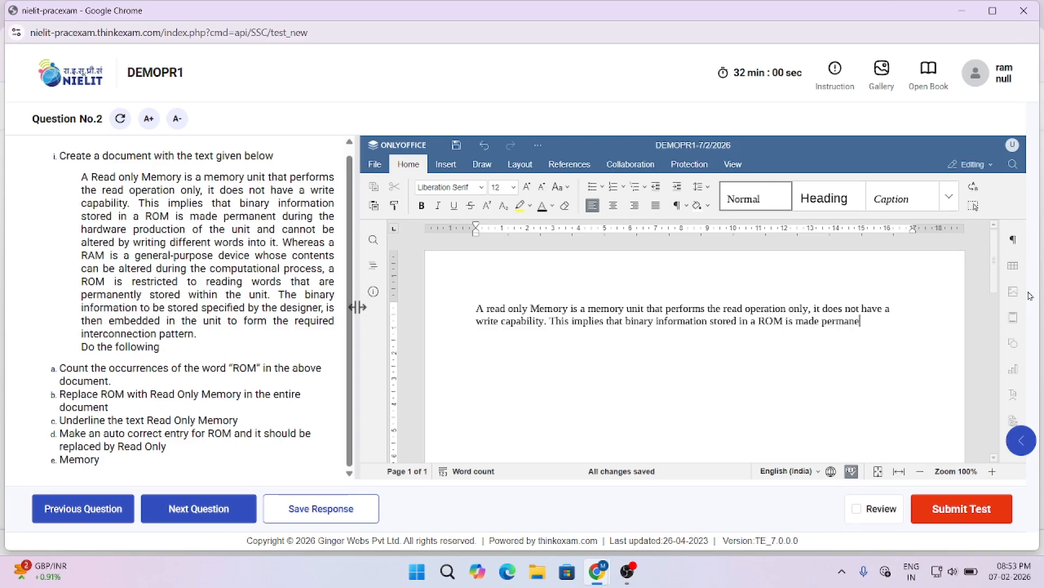
pyautogui.write('nt during the hardware production ')
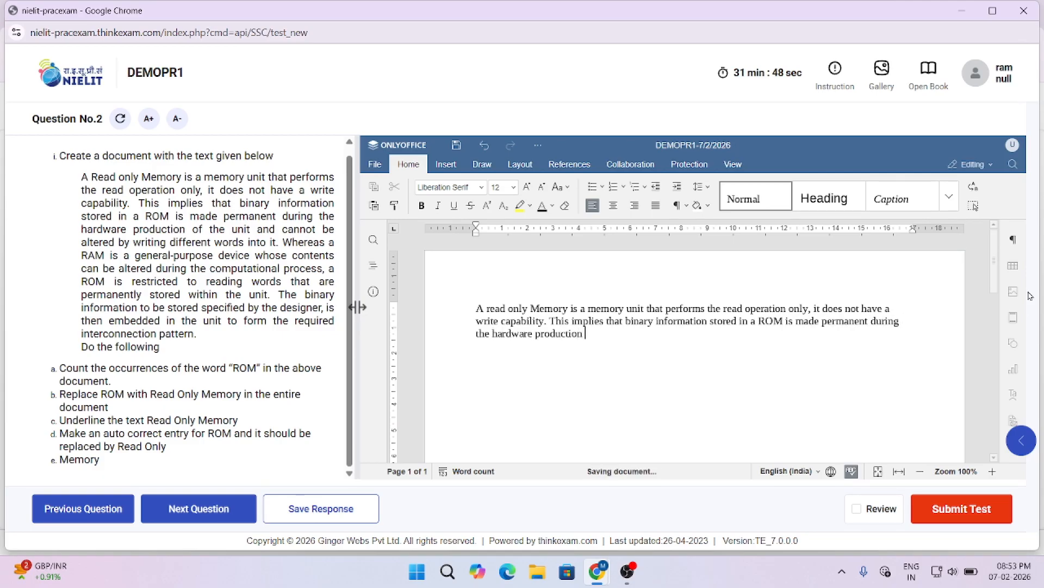
# - Continue the paragraph with "of the unit and cannot be altered by writing diffrent words into it. Whereas a"
pyautogui.write('of the unit and cannot')
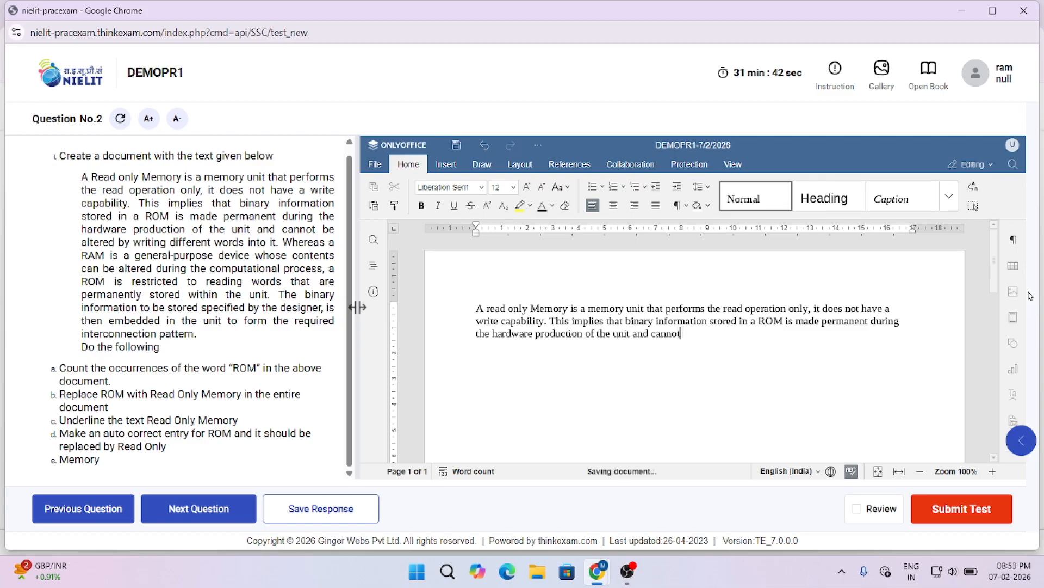
pyautogui.write(' be altered bt w')
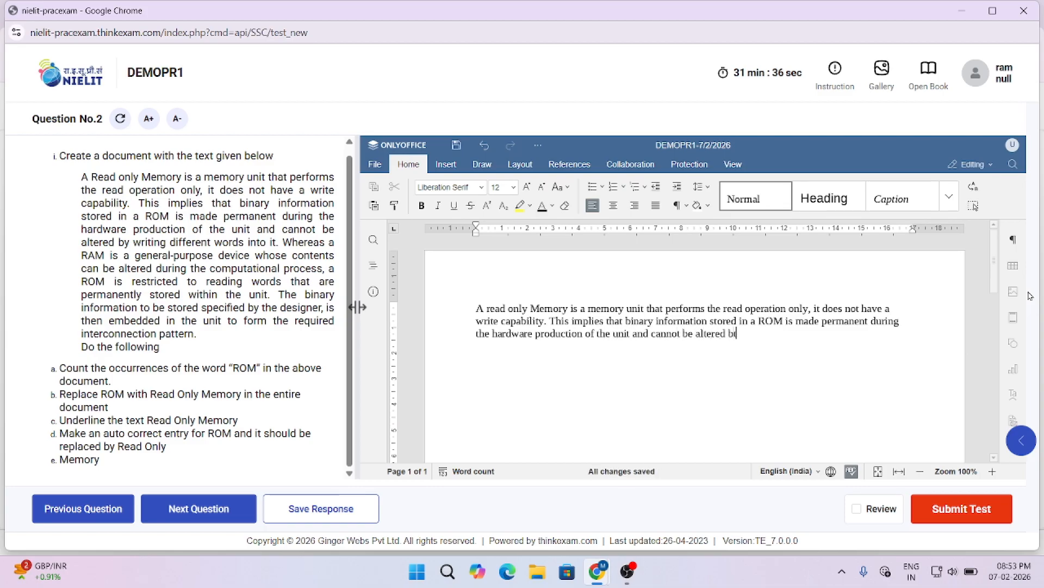
pyautogui.write('y writing ')
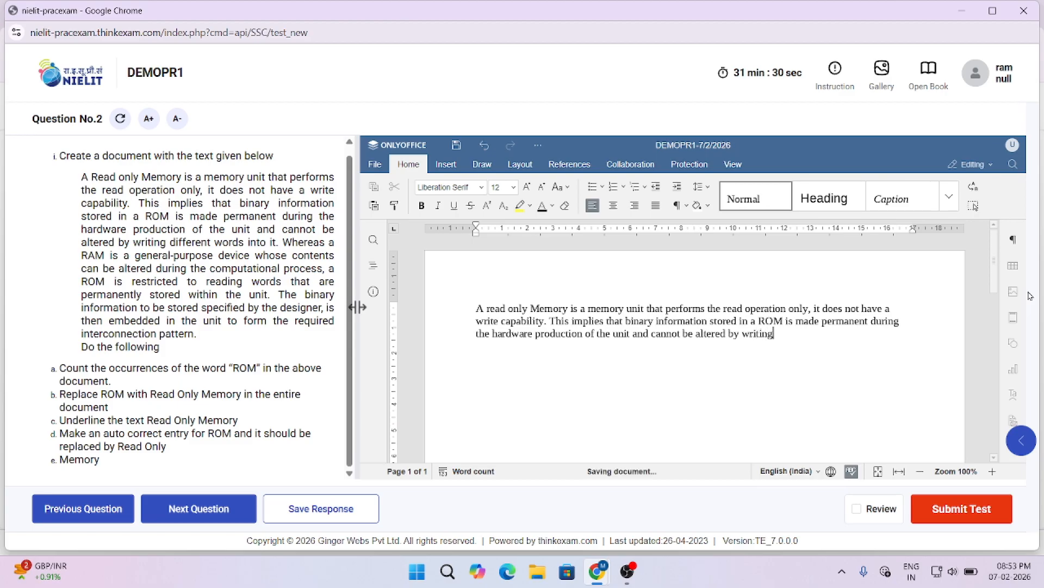
pyautogui.write('diffrent words into it. Wher')
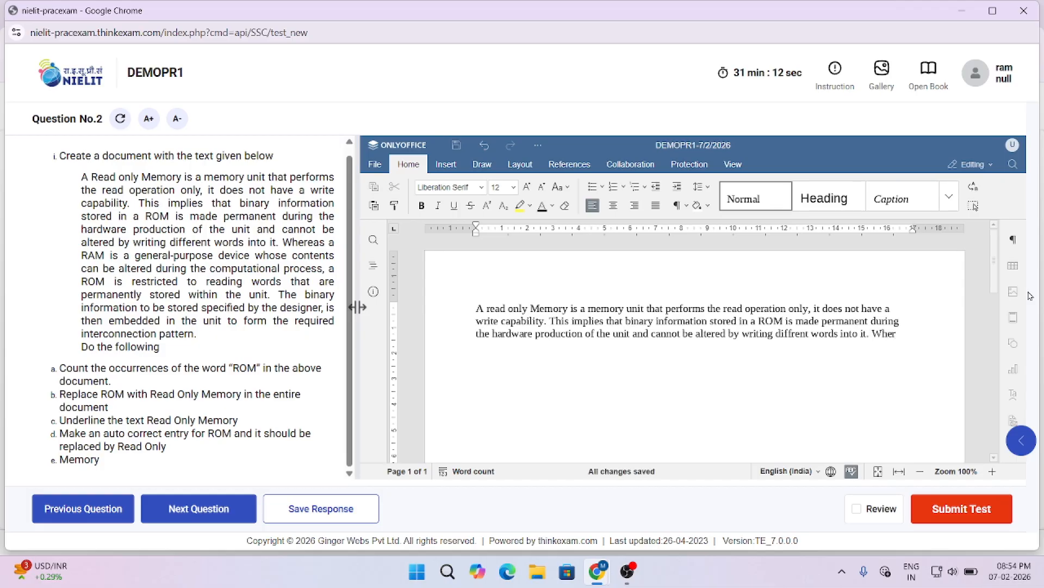
pyautogui.write('eas a')
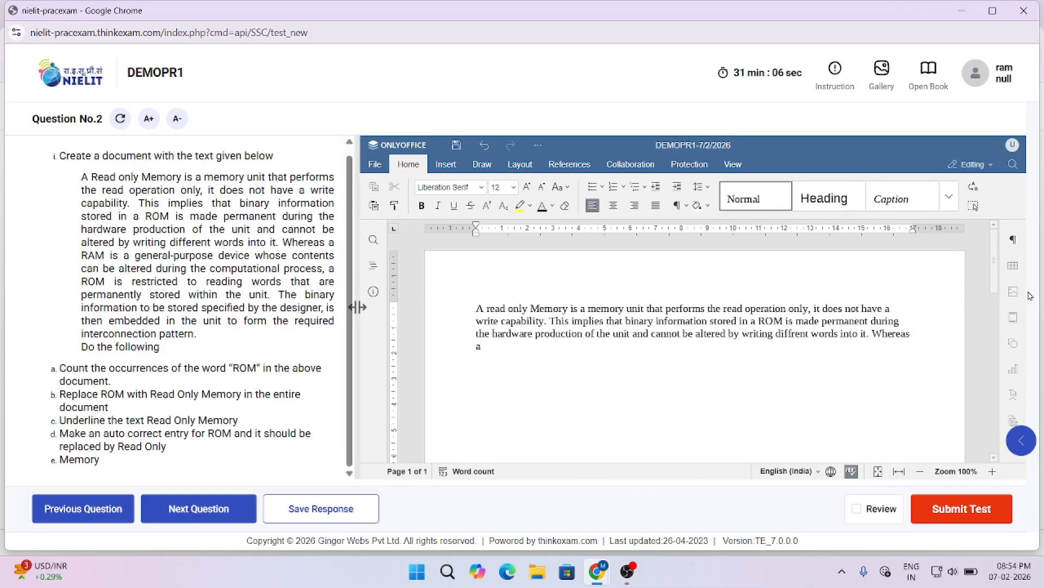
# - Continue the sentence with "RAM is general-purpose device whose contents can be altred"
pyautogui.write(' RAM is gen')
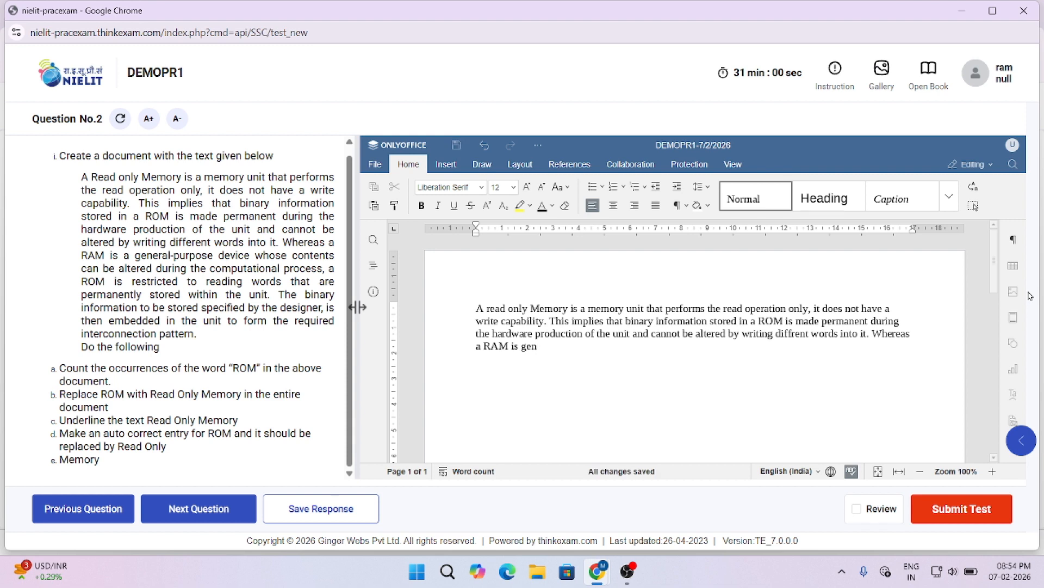
pyautogui.write('eral-purpose device whose contents can be al')
pyautogui.press('BackSpace')
pyautogui.press('BackSpace')
pyautogui.write('d')
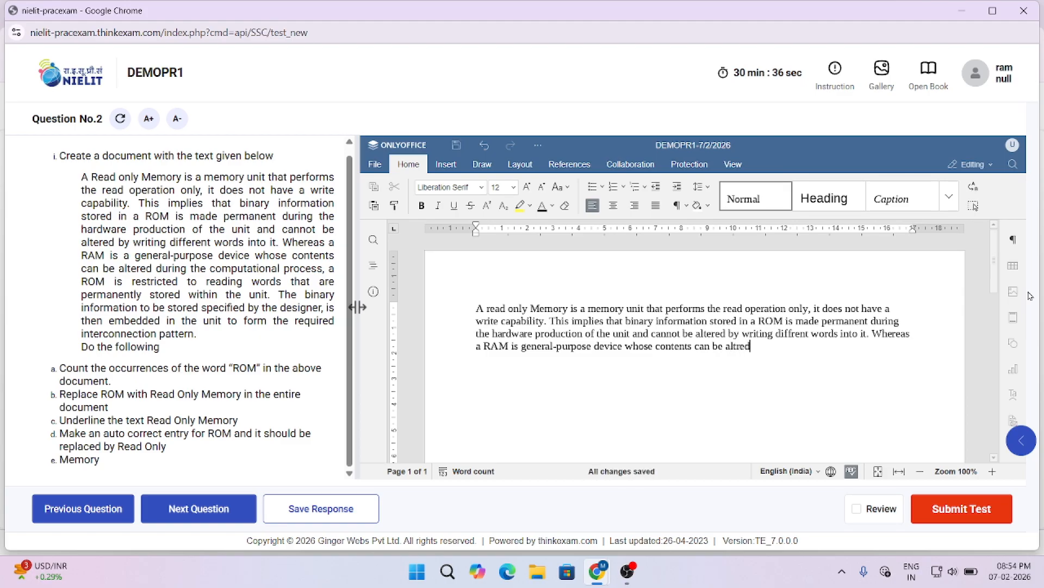
# - Continue the sentence with "during the computational process, a ROM is restricted to reading words"
pyautogui.write(' during the computational process, a ROM is rt')
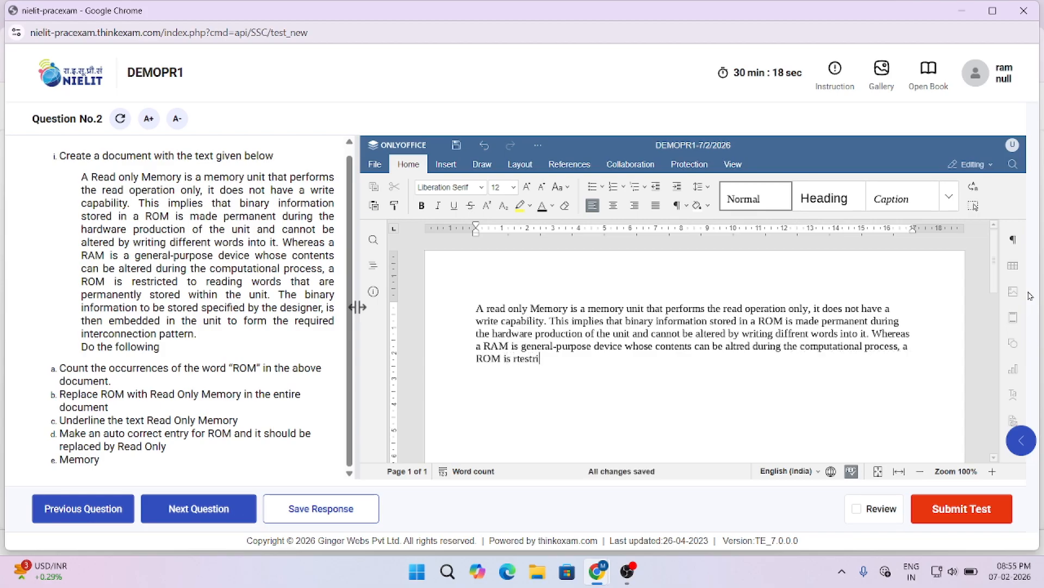
pyautogui.write('estricted to reading woeds')
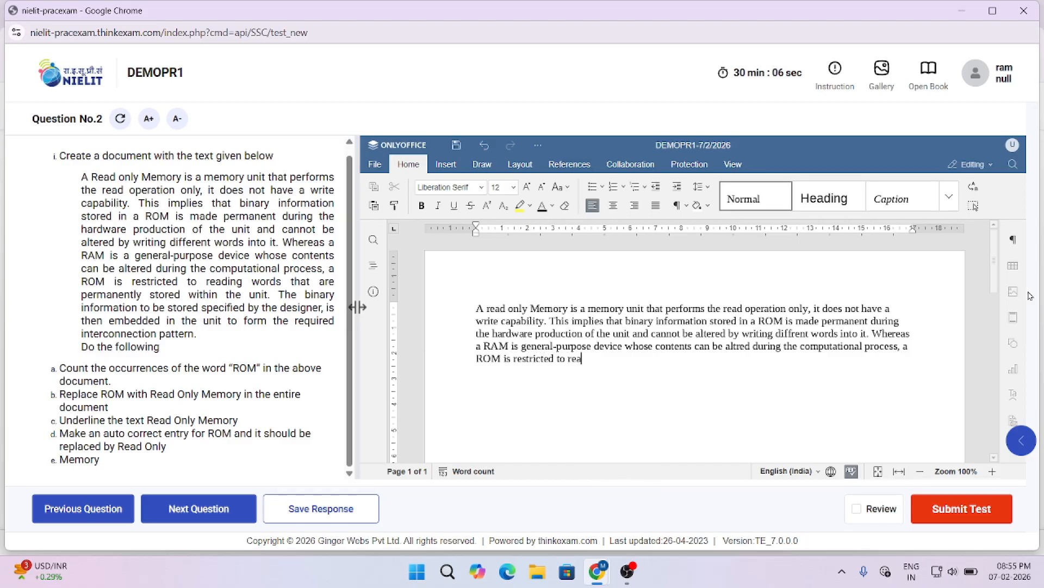
pyautogui.press('BackSpace')
pyautogui.press('BackSpace')
pyautogui.press('BackSpace')
pyautogui.press('BackSpace')
pyautogui.write('rds')
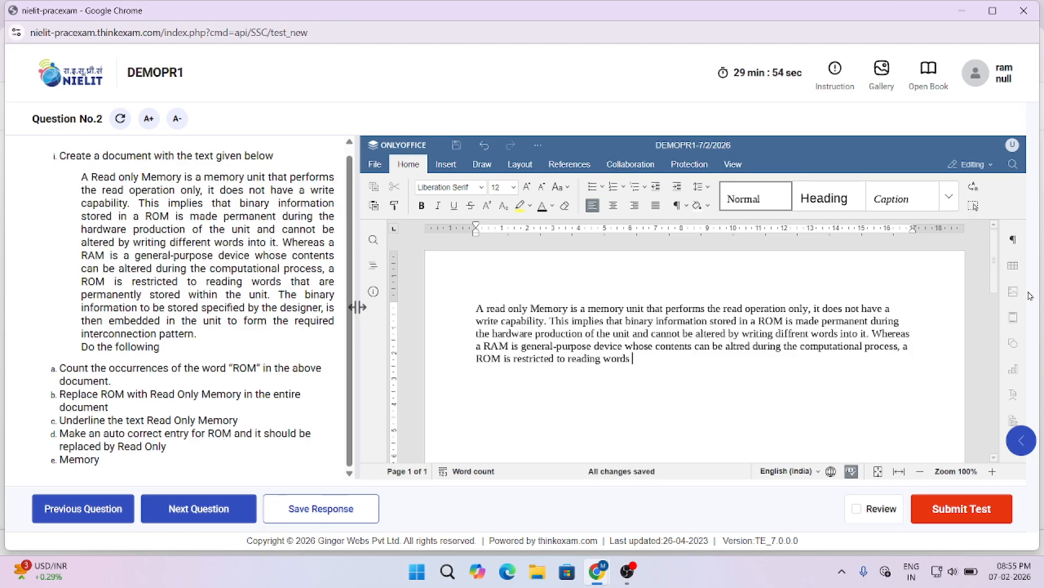
# - Finish the sentence with "that are permanently stored within the unit."
pyautogui.write(' tat')
pyautogui.write(' are permane')
pyautogui.write('ntly')
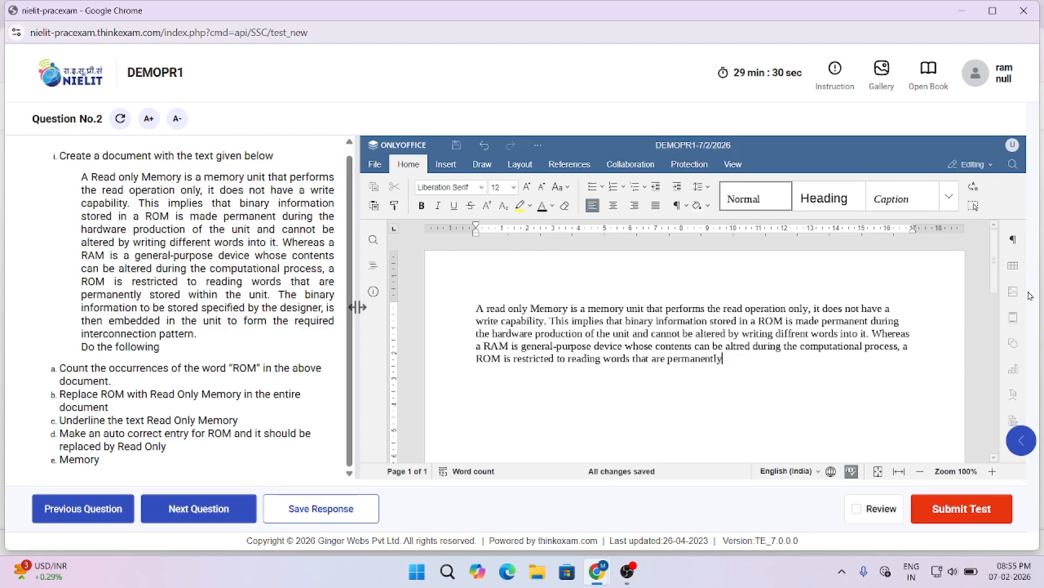
pyautogui.write(' stored within the w')
pyautogui.write('nit')
pyautogui.press('BackSpace')
pyautogui.press('BackSpace')
pyautogui.press('BackSpace')
pyautogui.press('BackSpace')
pyautogui.write('unit.')
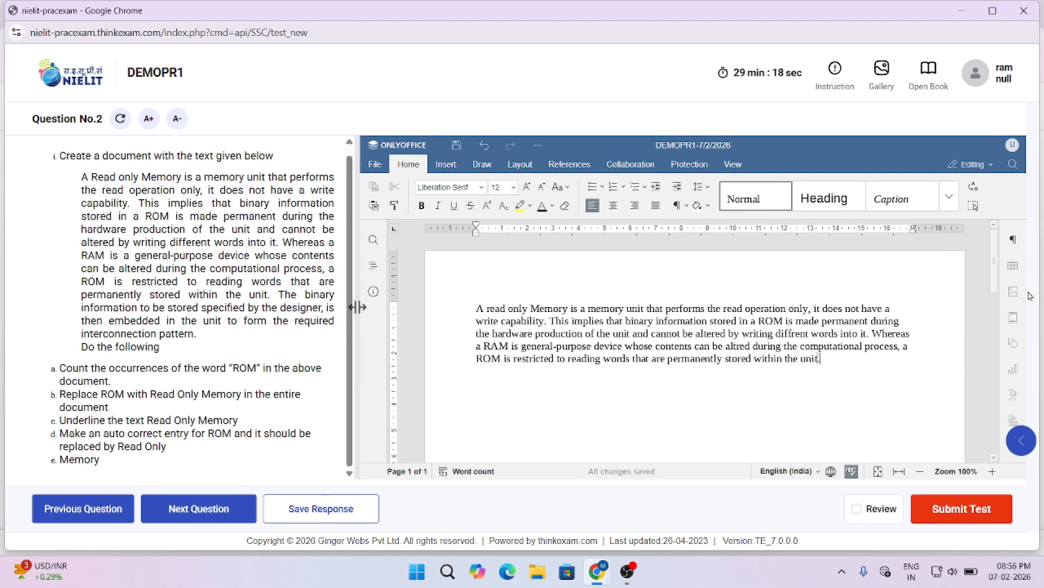
# - Begin the last sentence with "The binary information to be stored within the unit"
pyautogui.write(' The binary')
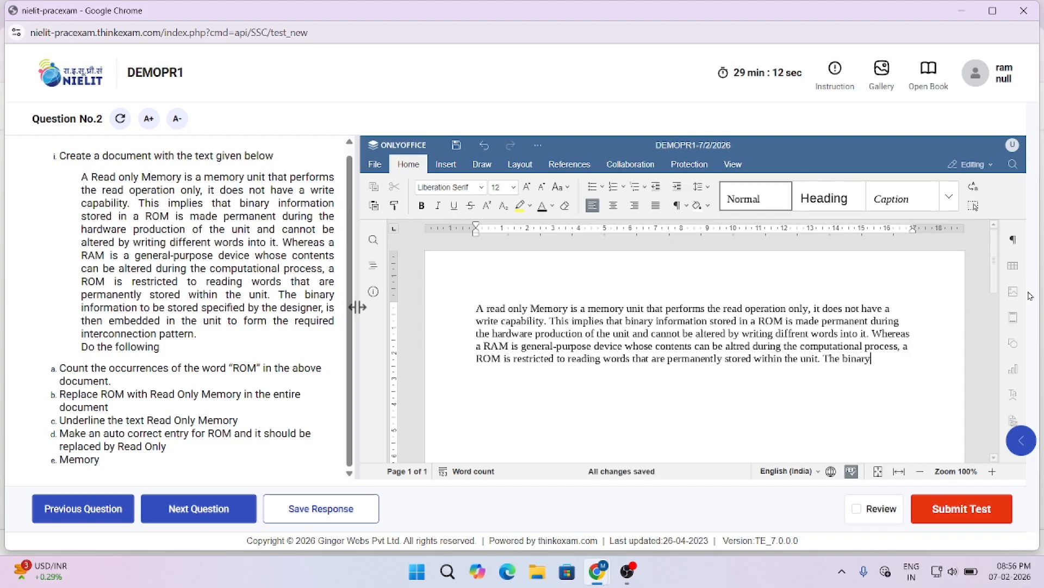
pyautogui.write(' information to be ')
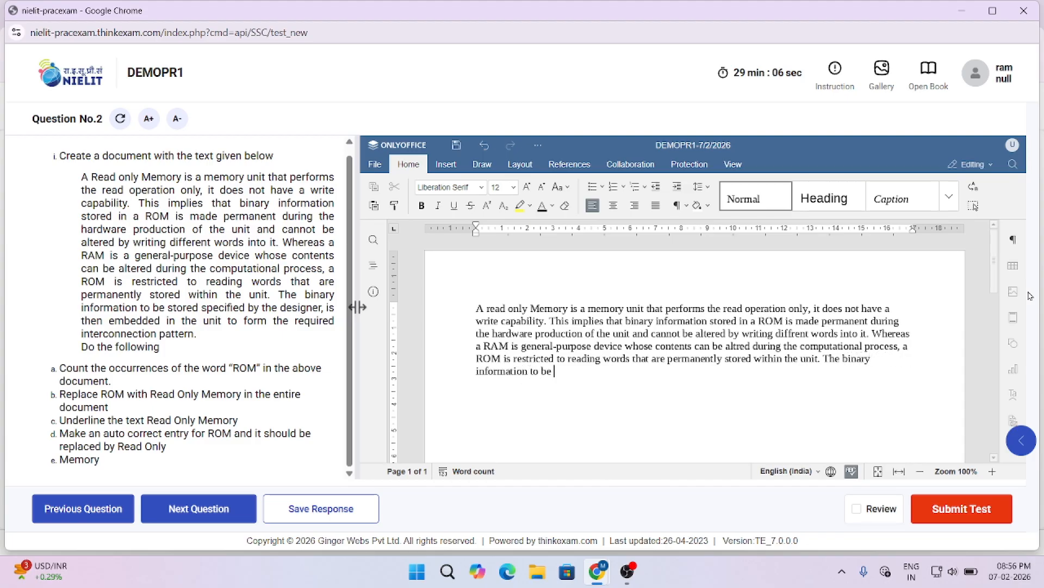
pyautogui.write('stored within')
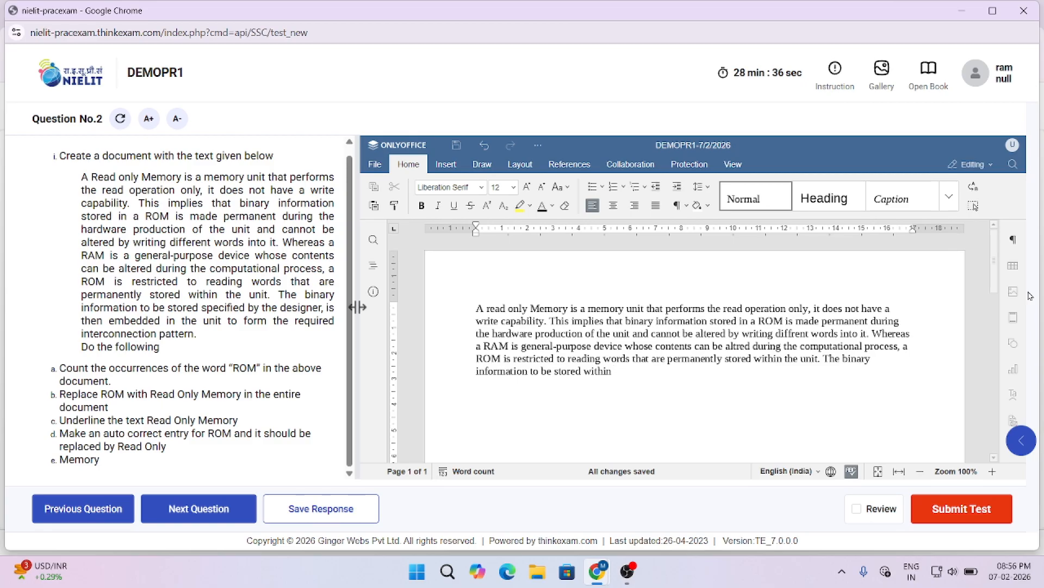
pyautogui.write(' the unit')
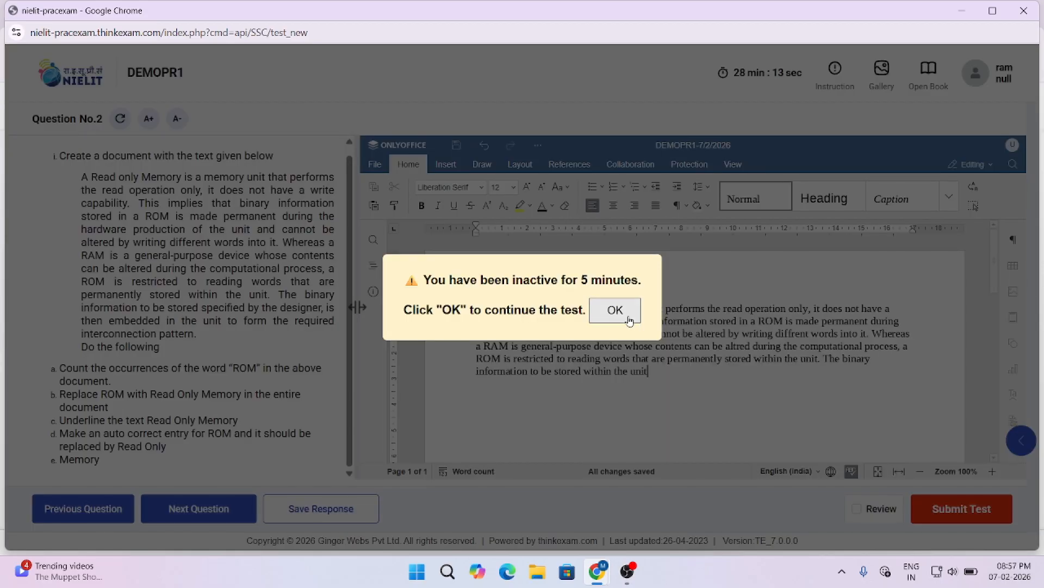
# - Dismiss the inactivity warning and delete the wrong words "within the unit" from the end of the paragraph
pyautogui.click(612, 310)
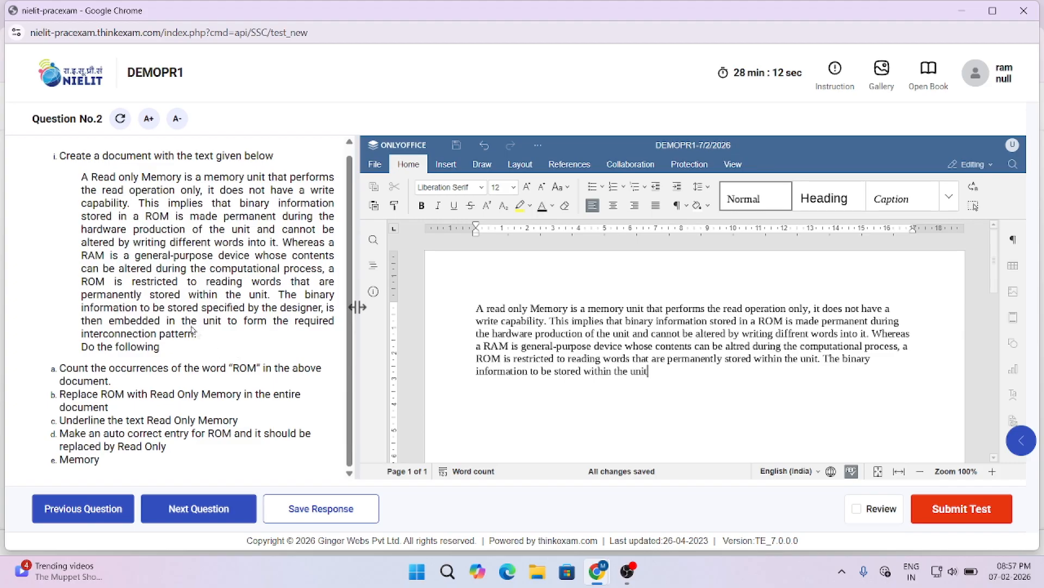
pyautogui.press('BackSpace')
pyautogui.press('BackSpace')
pyautogui.press('BackSpace')
pyautogui.press('BackSpace')
pyautogui.press('BackSpace')
pyautogui.press('BackSpace')
pyautogui.press('BackSpace')
pyautogui.press('BackSpace')
pyautogui.press('BackSpace')
pyautogui.press('BackSpace')
pyautogui.press('BackSpace')
pyautogui.press('BackSpace')
pyautogui.press('BackSpace')
pyautogui.press('BackSpace')
pyautogui.press('BackSpace')
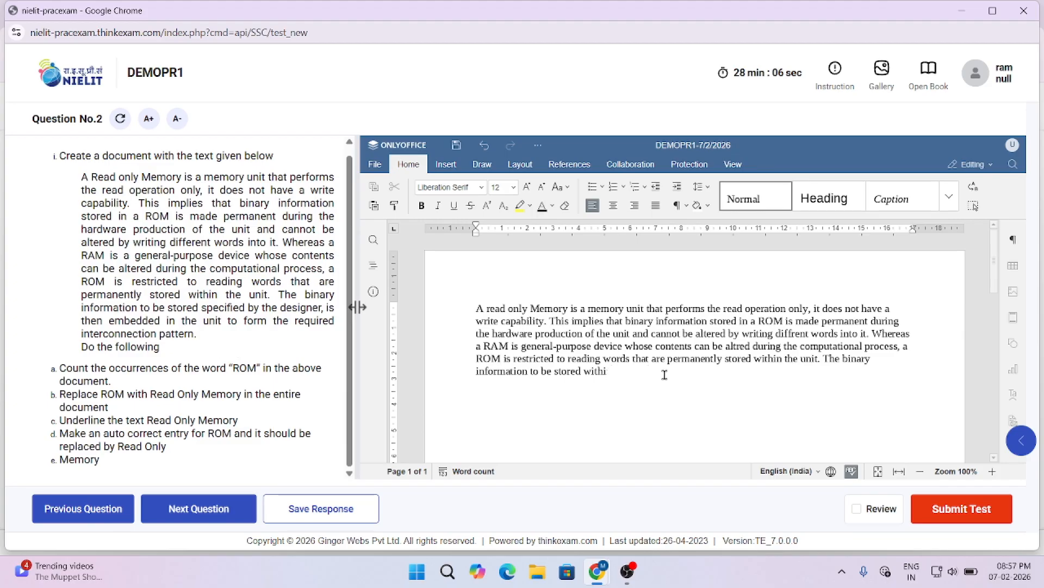
# - Complete the paragraph with "specified bt the designer, is then embedded in the unit to form the required interconnection pattern."
pyautogui.write('specified bt the designer, is then ')
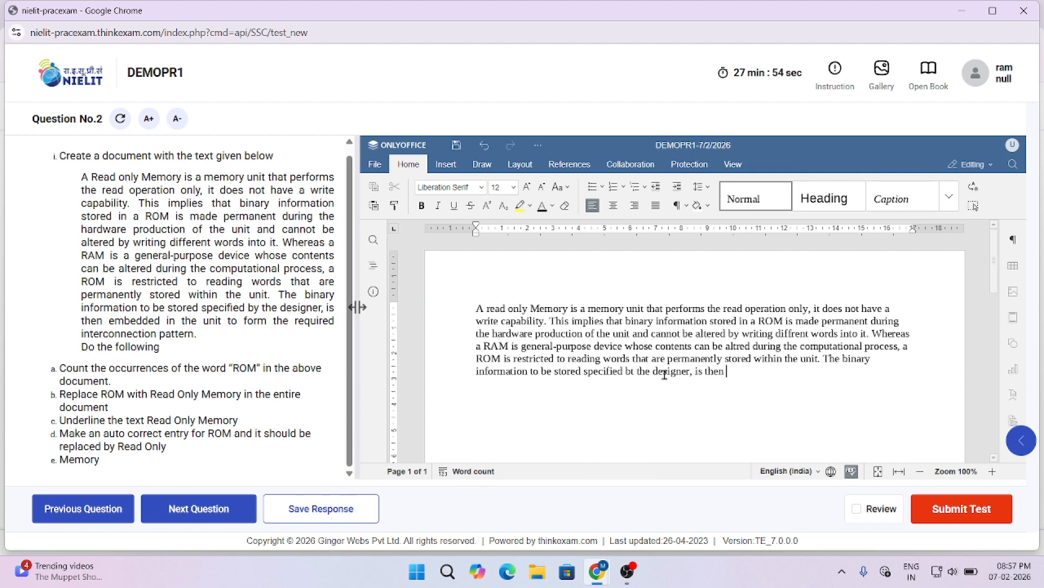
pyautogui.write('embedded in the unit to form the ')
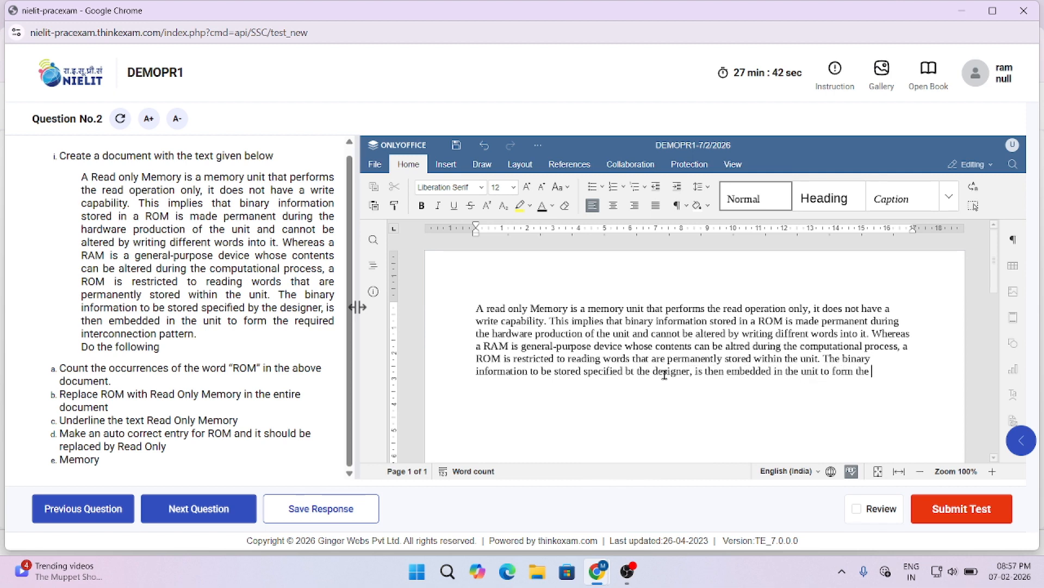
pyautogui.write('required interconnection patte')
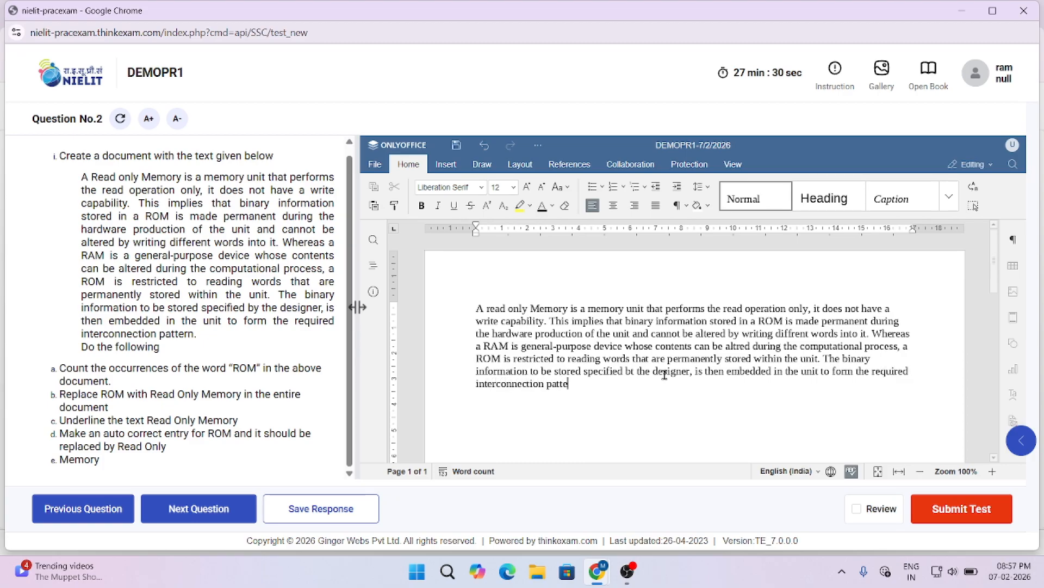
pyautogui.write('rn.')
# - Enlarge the document view to 110% and review the whole paragraph against the question text
pyautogui.hotkey('ctrl', 'a')
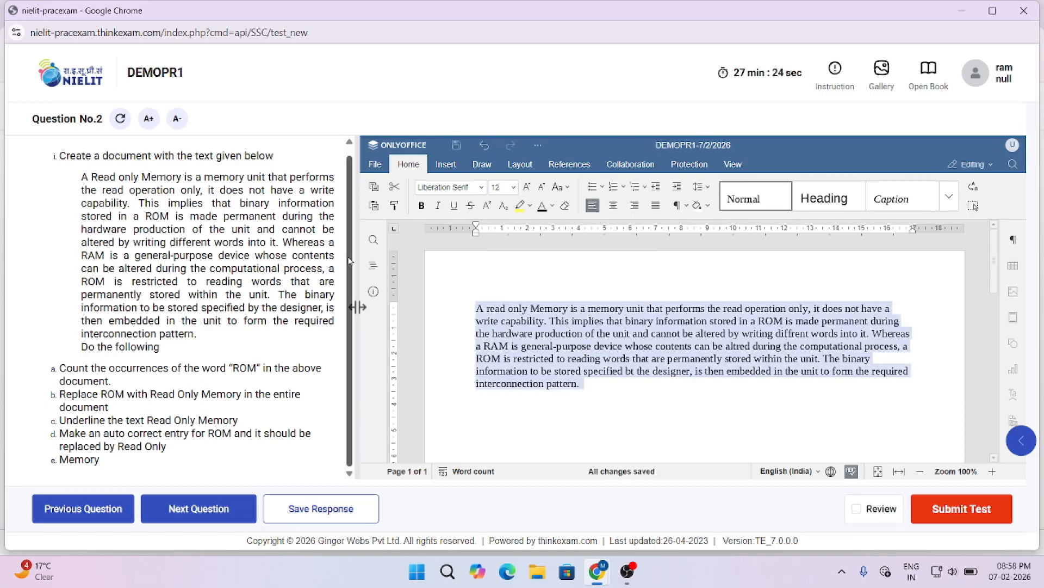
pyautogui.click(654, 397)
pyautogui.scroll(1, 655, 396)
pyautogui.click(625, 401)
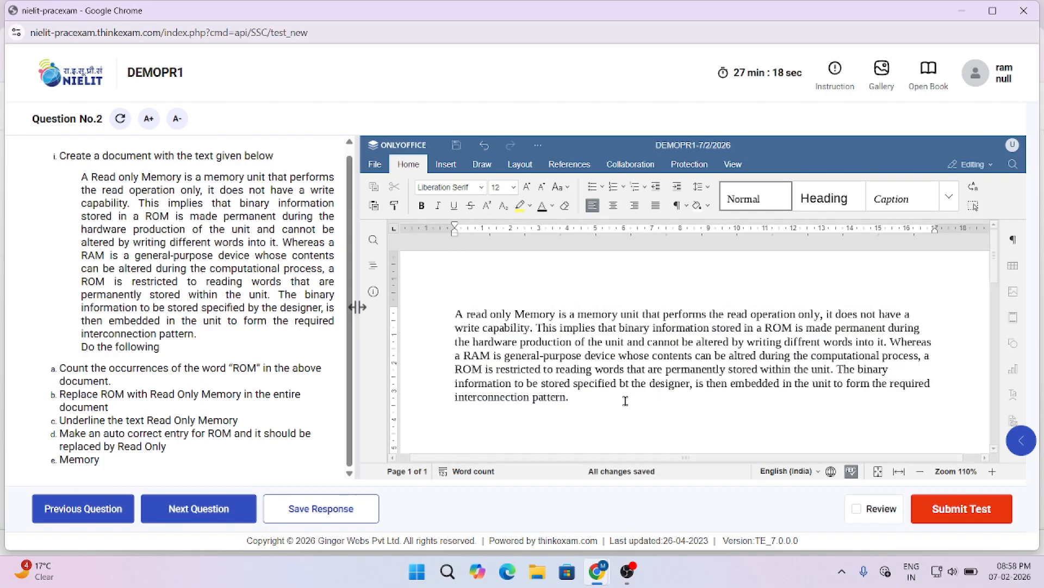
pyautogui.moveTo(457, 312); pyautogui.dragTo(587, 397)
pyautogui.click(580, 400)
pyautogui.moveTo(583, 396); pyautogui.dragTo(422, 310)
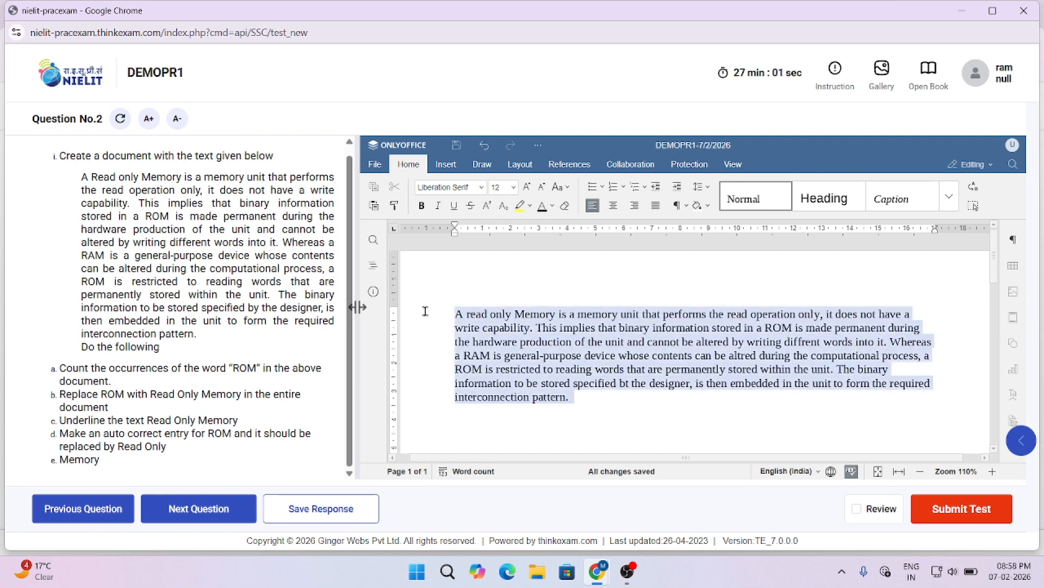
pyautogui.click(647, 412)
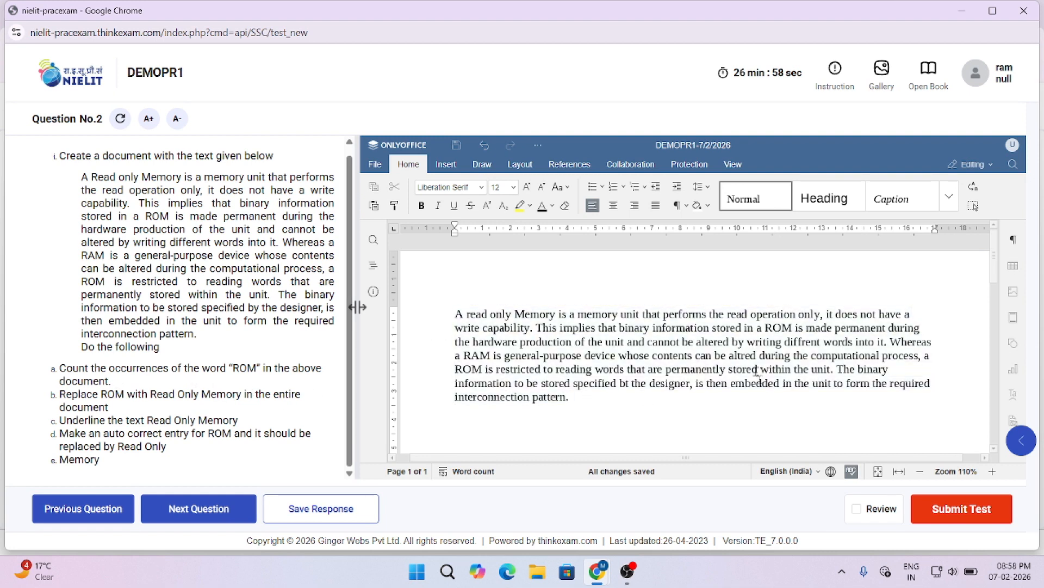
# - Search the document for "rom" to count its occurrences and write "Total Rom - 2" below the paragraph
pyautogui.hotkey('ctrl', 'f')
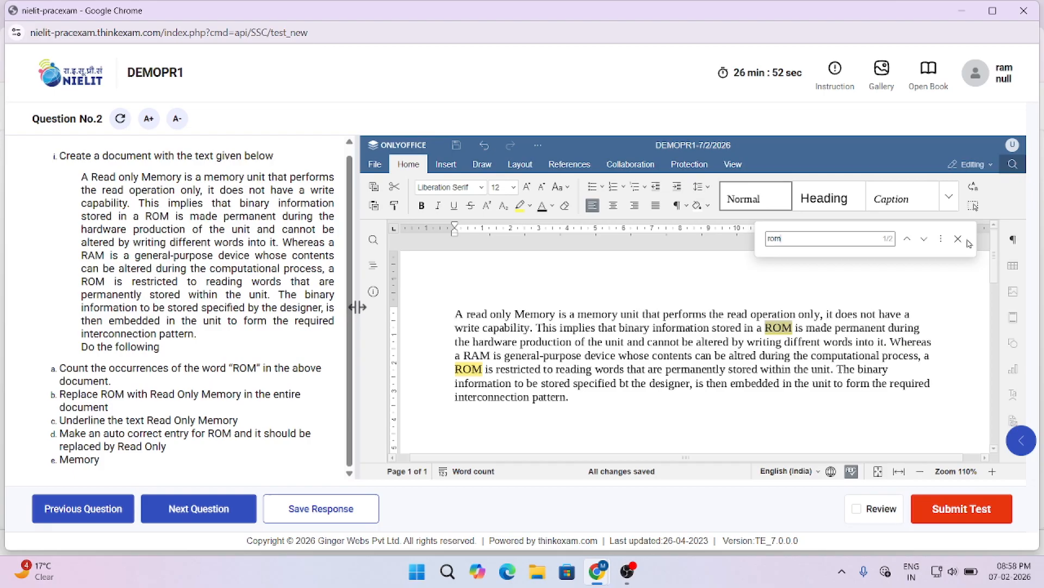
pyautogui.press('super+plus')
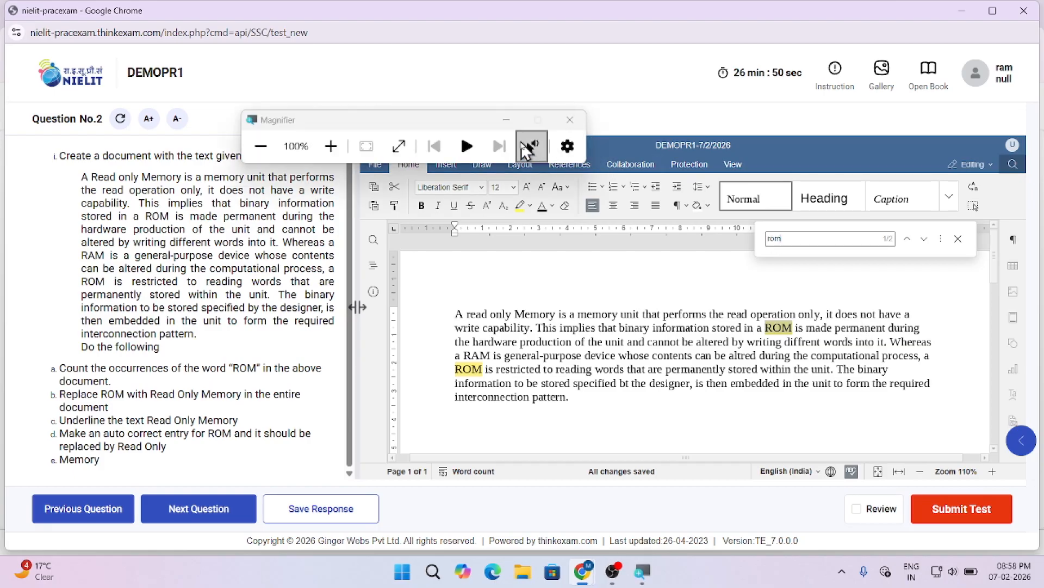
pyautogui.click(507, 121)
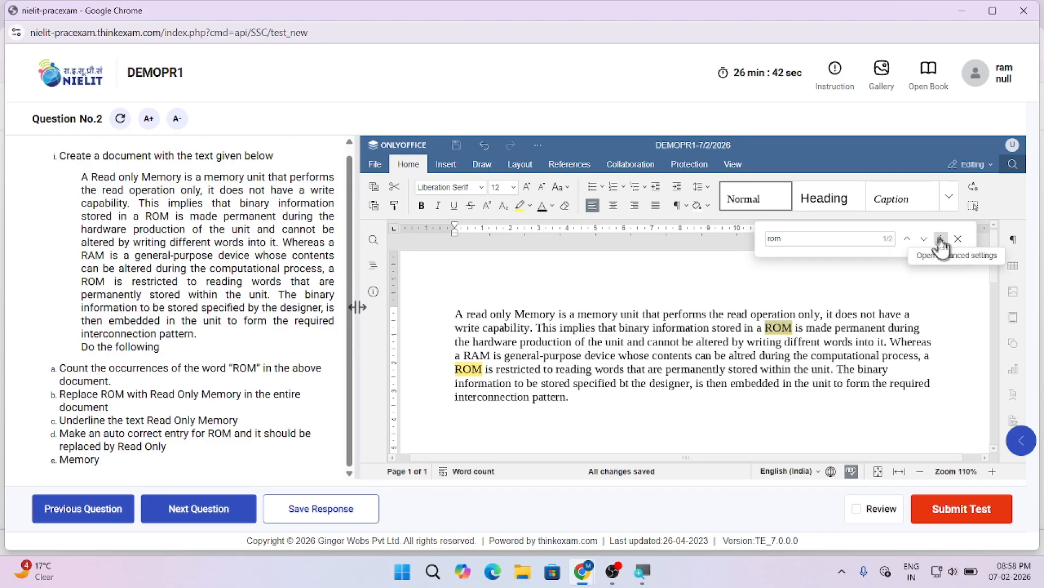
pyautogui.click(958, 238)
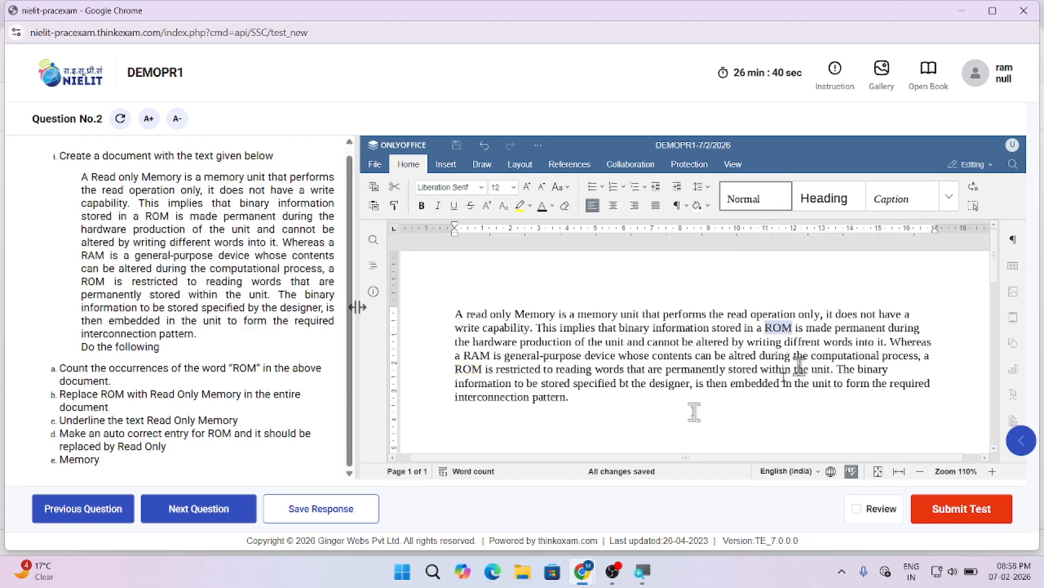
pyautogui.click(490, 431)
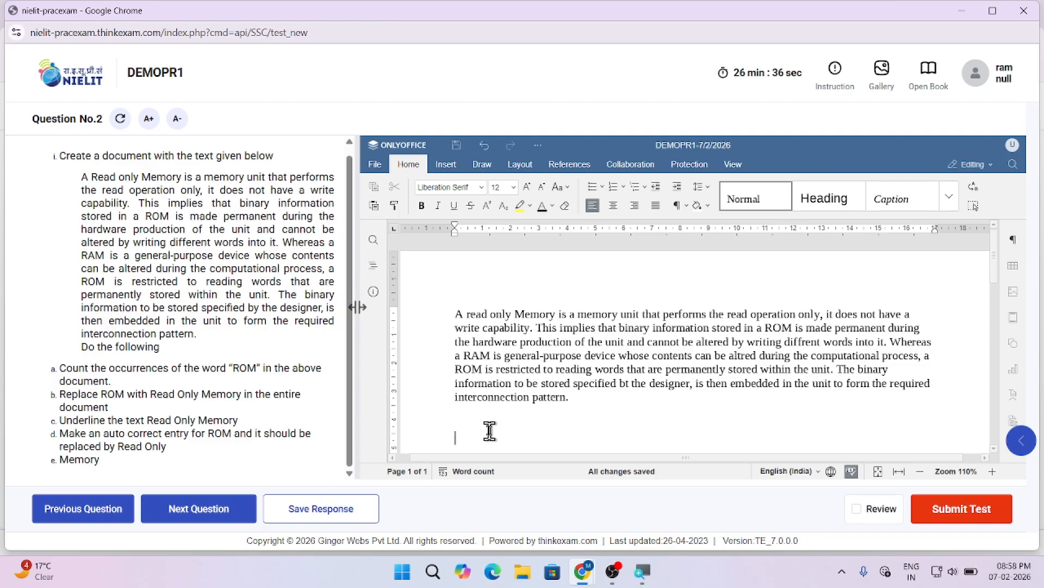
pyautogui.write('Total Rom - 2')
# - Replace every occurrence of "rom" in the document with "Read Only Memory" and check the replaced text
pyautogui.moveTo(586, 402); pyautogui.dragTo(398, 315)
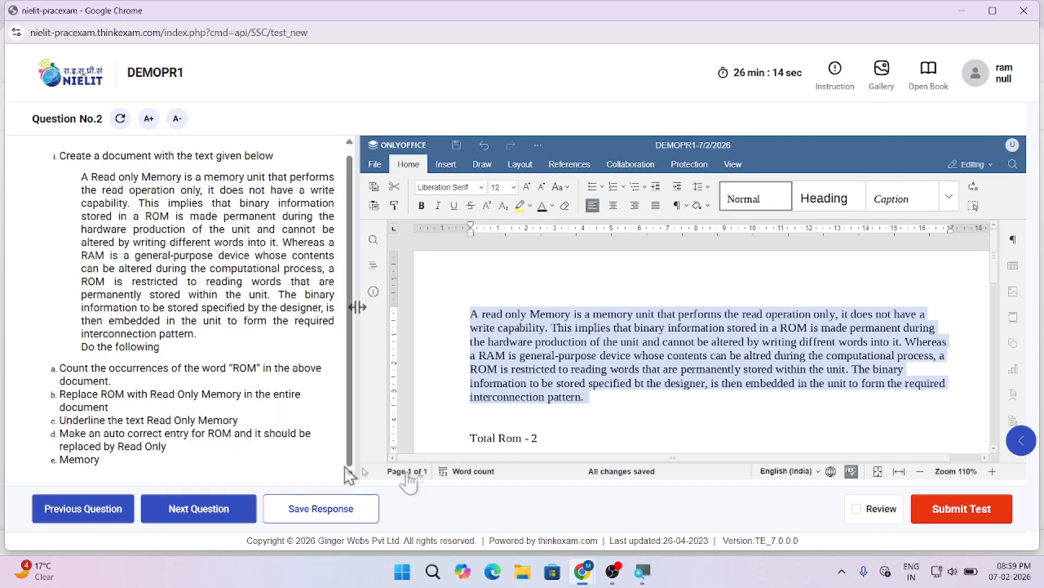
pyautogui.click(629, 426)
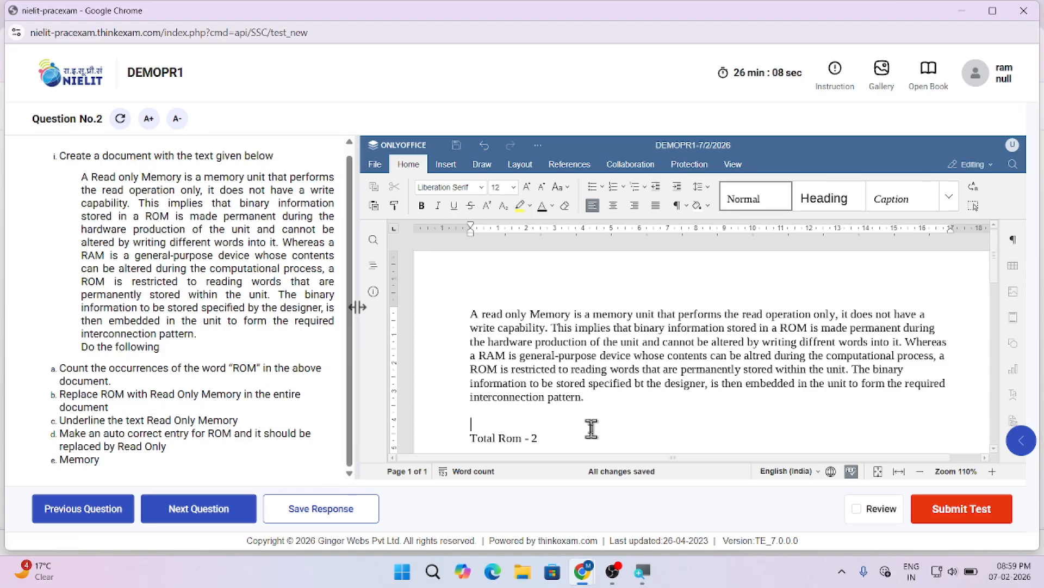
pyautogui.hotkey('ctrl', 'f')
pyautogui.click(431, 265)
pyautogui.click(438, 284)
pyautogui.write('Read Only Memory')
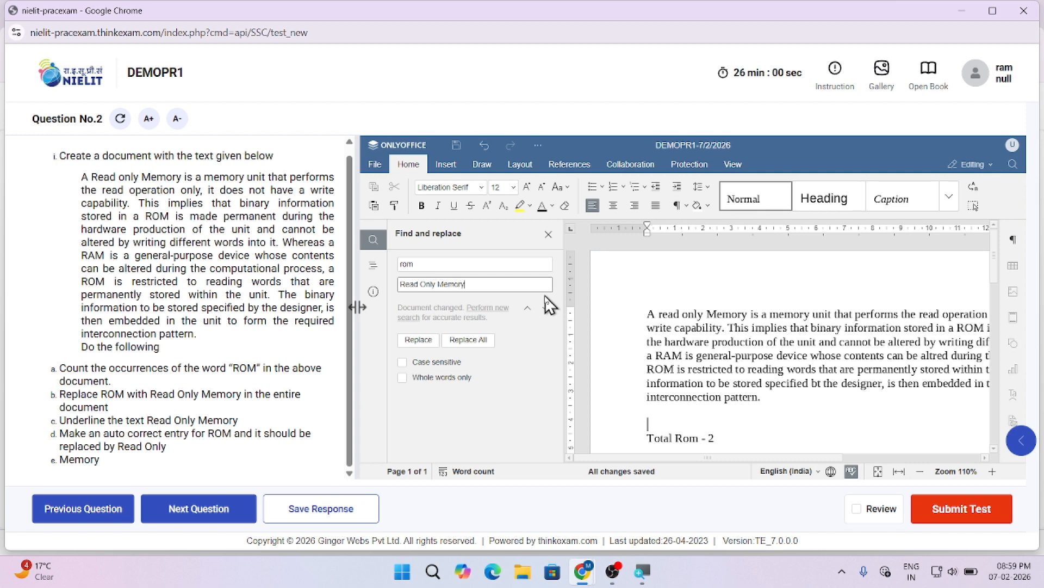
pyautogui.click(468, 340)
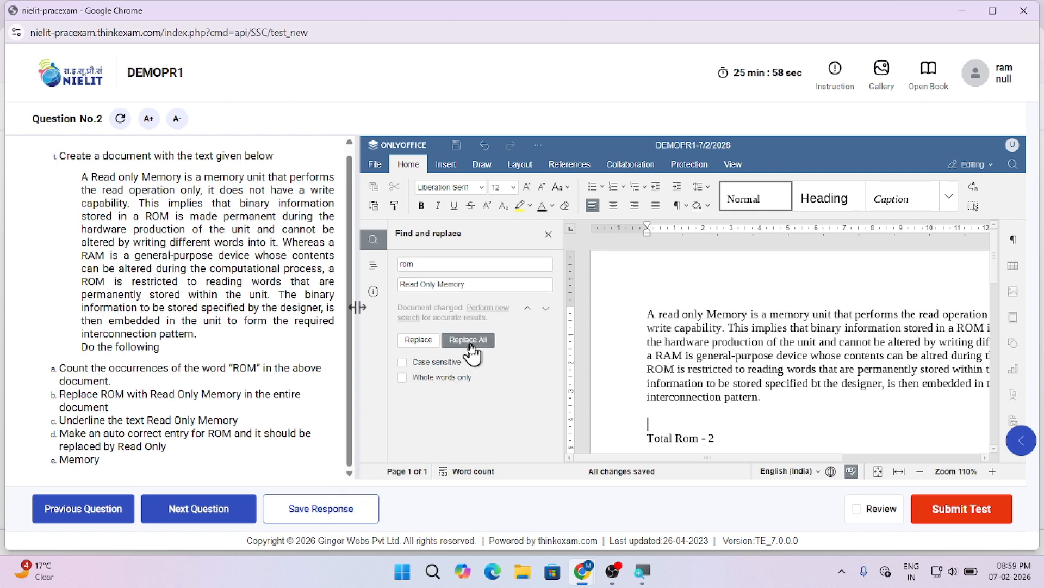
pyautogui.moveTo(648, 314); pyautogui.dragTo(1006, 397)
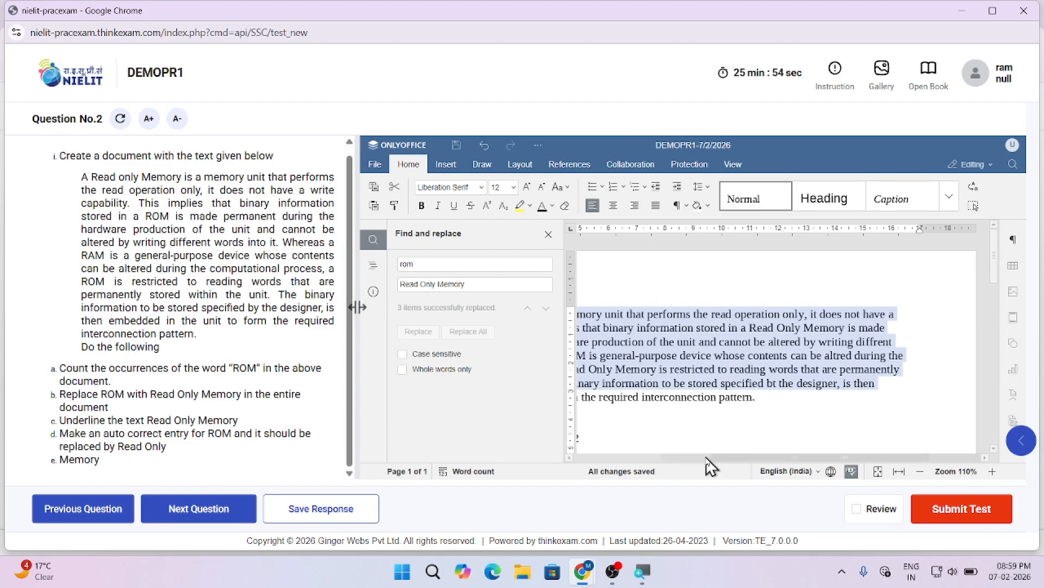
# - Search the document for "Read only Memory" and go through the matches to the one in the total line
pyautogui.moveTo(715, 459); pyautogui.dragTo(589, 469)
pyautogui.click(832, 426)
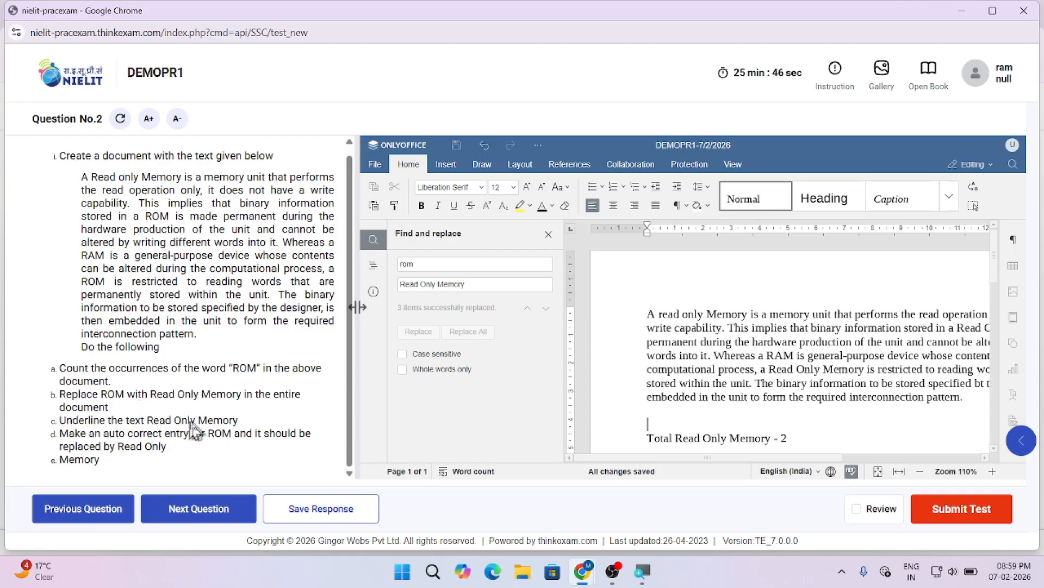
pyautogui.moveTo(711, 458); pyautogui.dragTo(659, 459)
pyautogui.moveTo(770, 437); pyautogui.dragTo(682, 439)
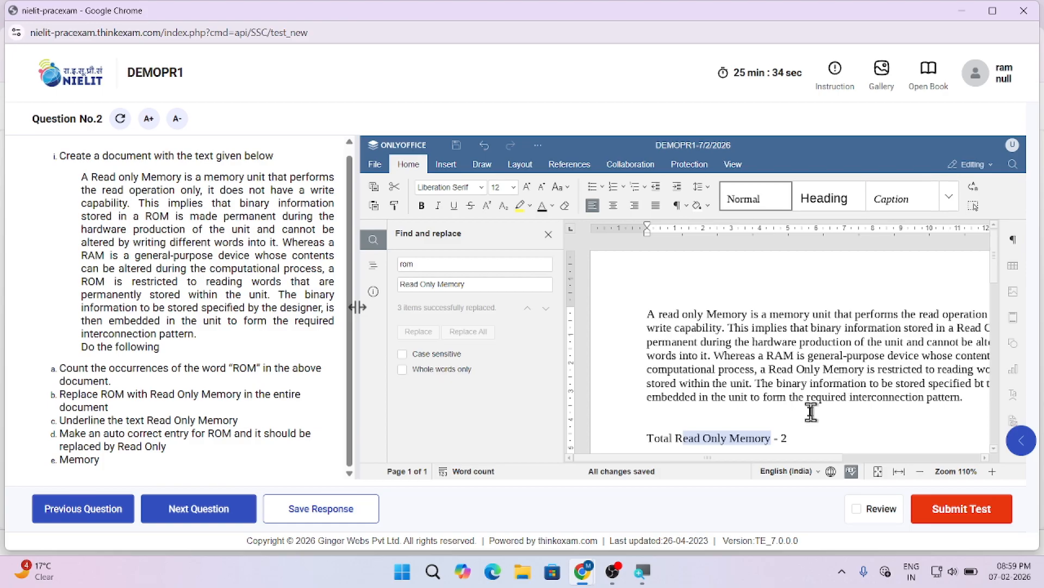
pyautogui.hotkey('ctrl', 'h')
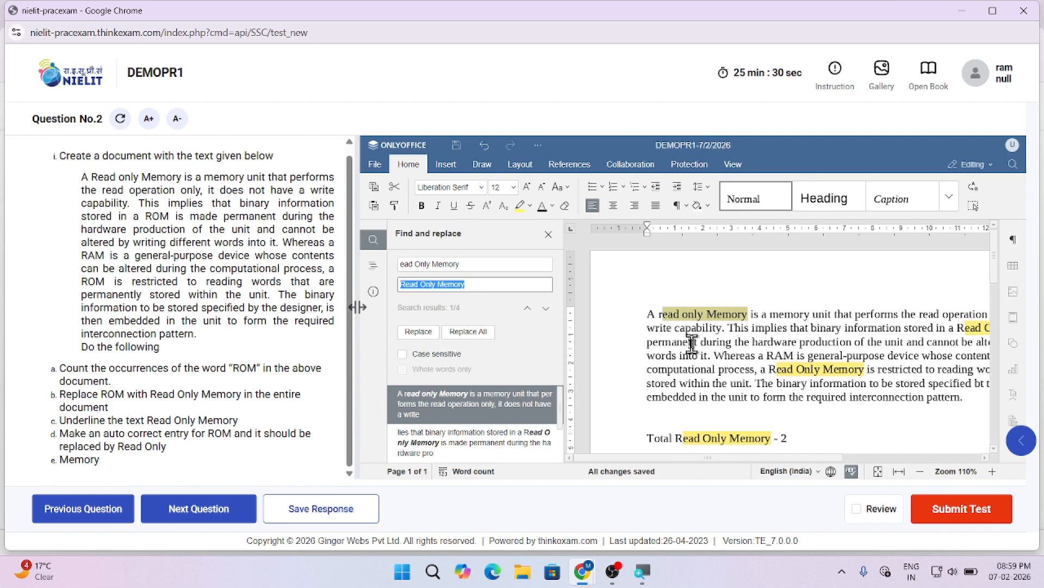
pyautogui.hotkey('ctrl', 'f')
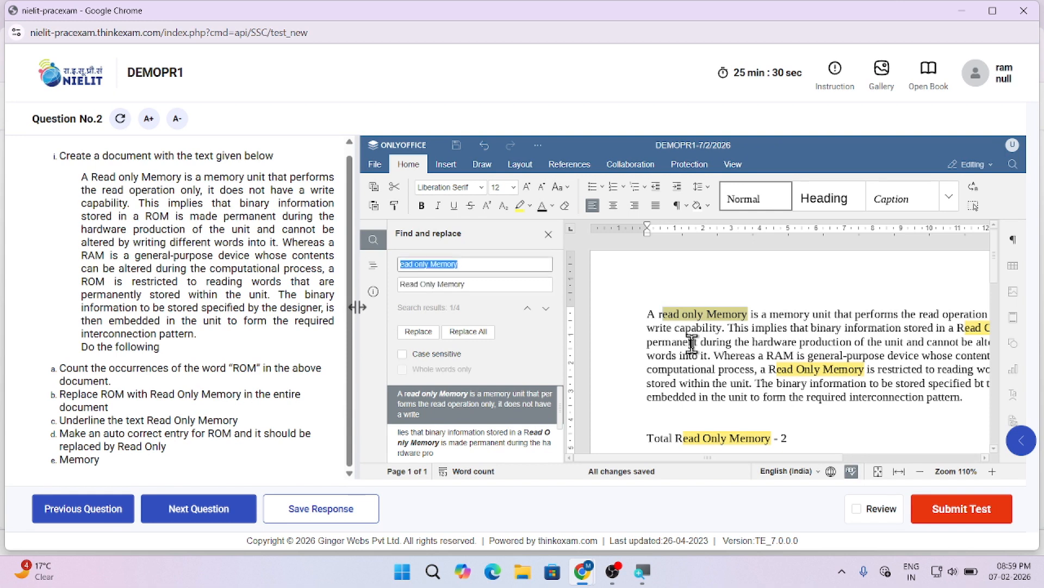
pyautogui.click(549, 234)
pyautogui.hotkey('ctrl', 'f')
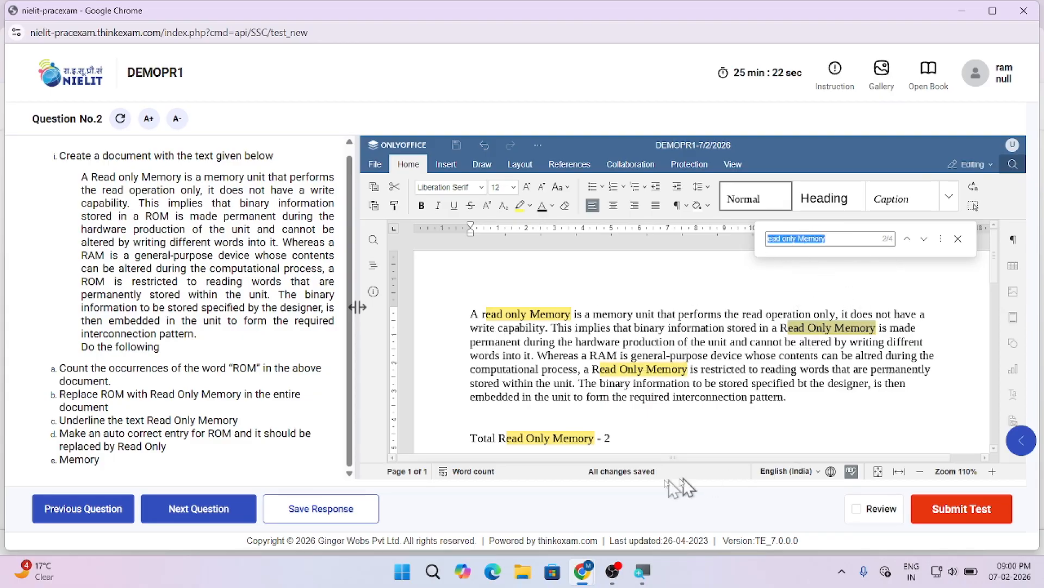
pyautogui.click(771, 243)
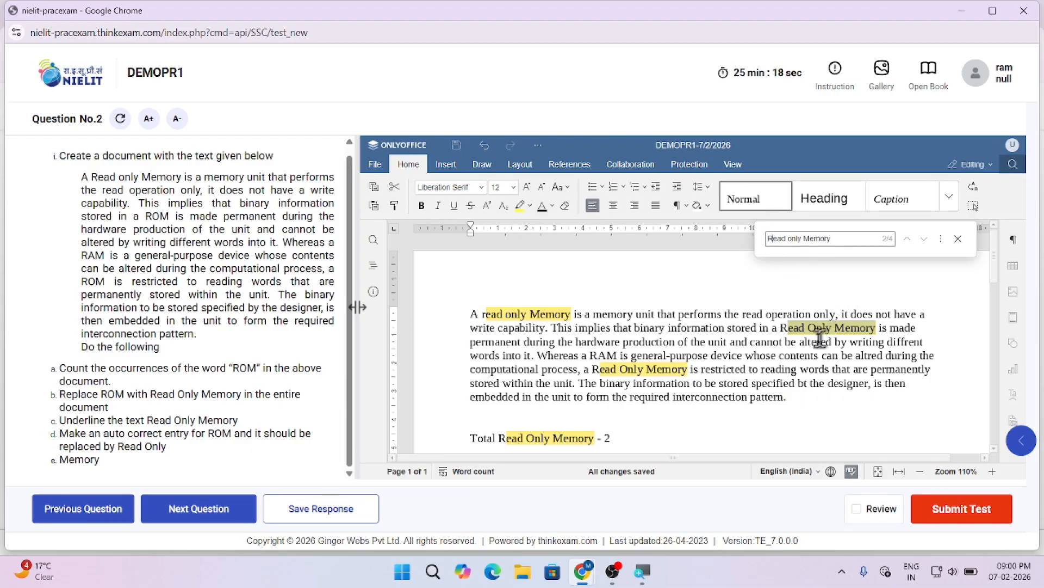
pyautogui.press('Return')
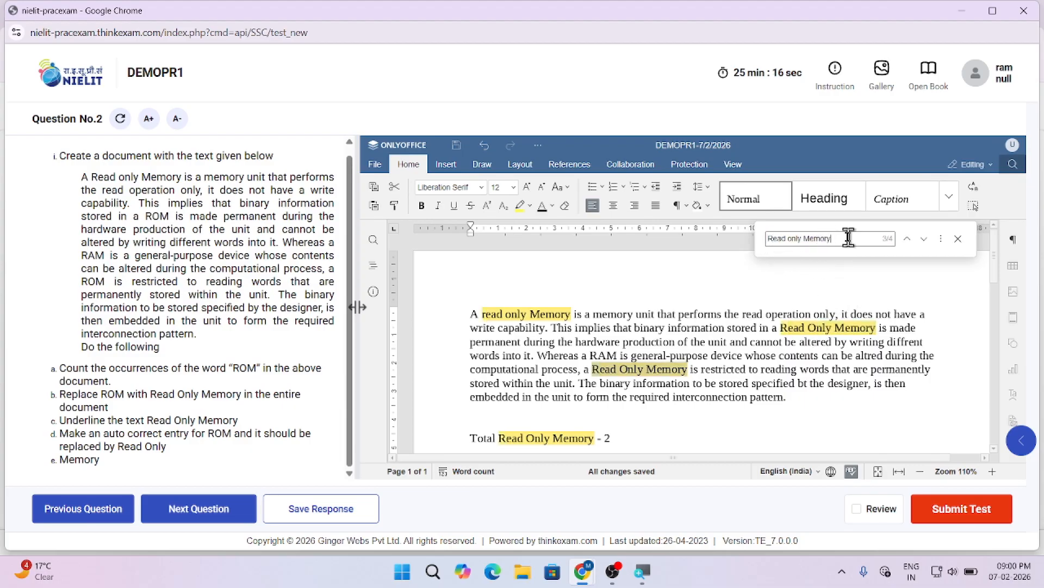
pyautogui.press('Return')
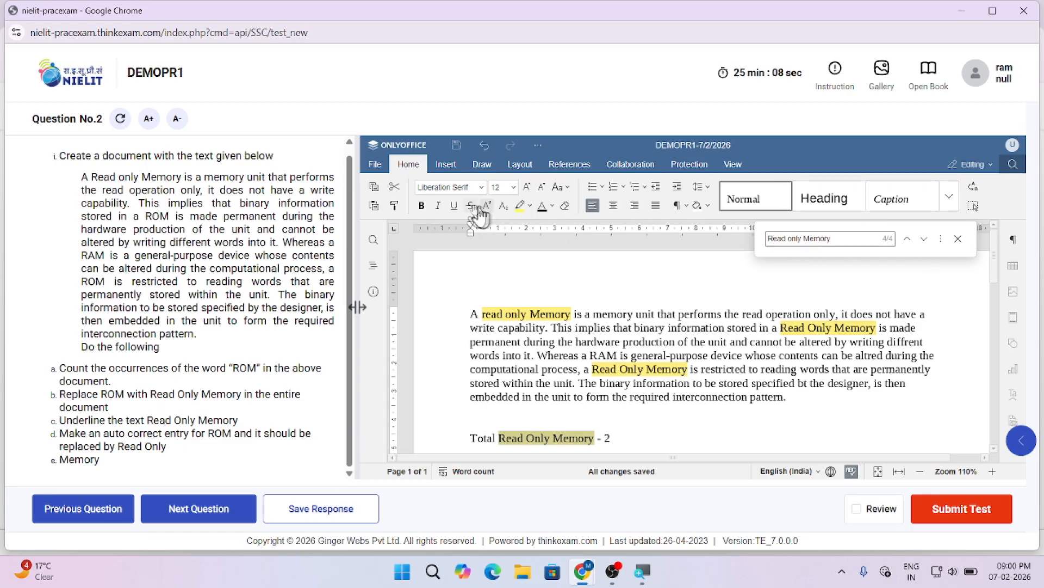
# - Underline every occurrence of "Read Only Memory" in the paragraph and the total line, and close the search
pyautogui.click(452, 220)
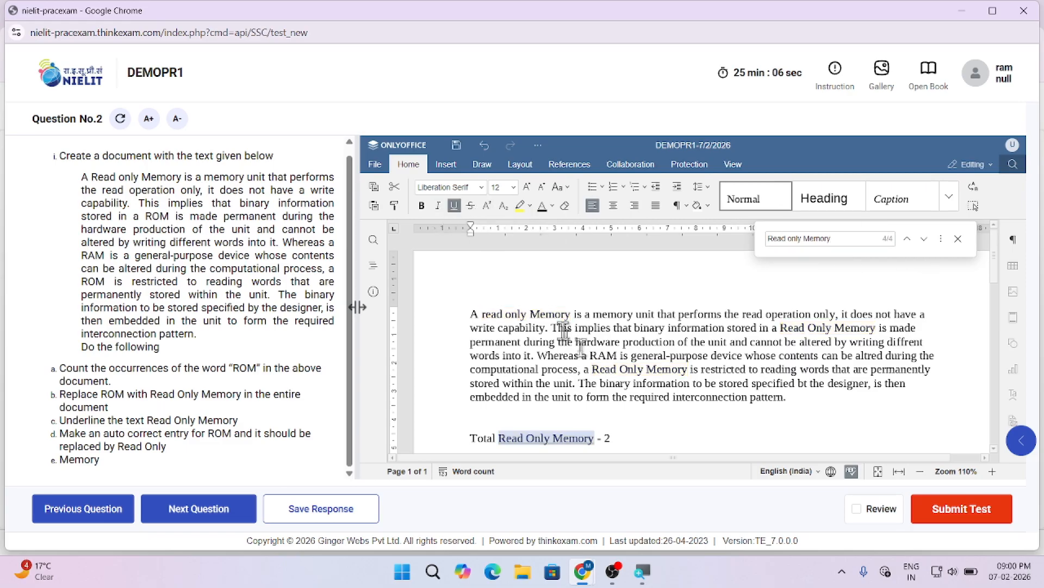
pyautogui.click(926, 243)
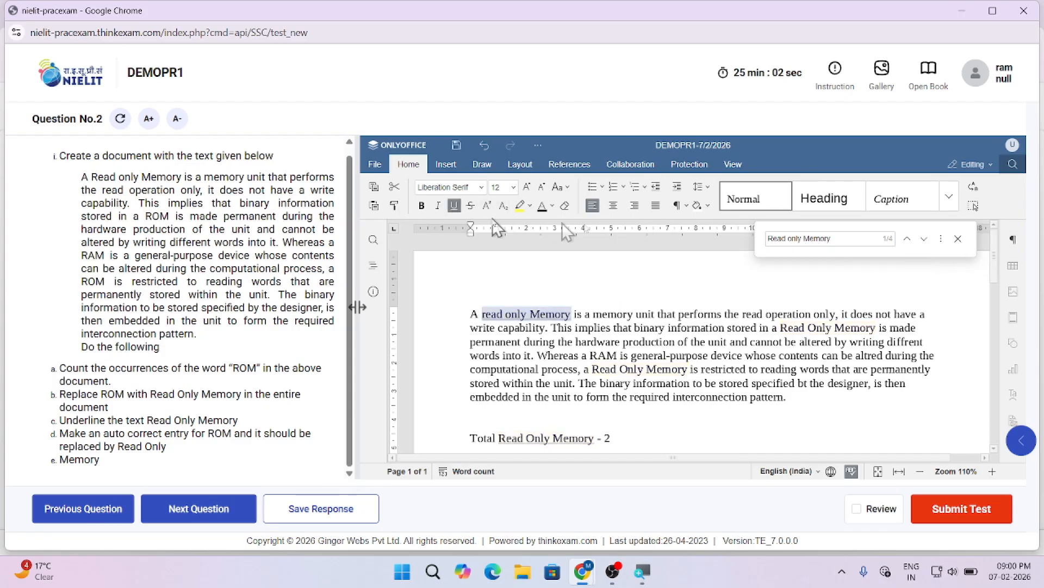
pyautogui.click(925, 240)
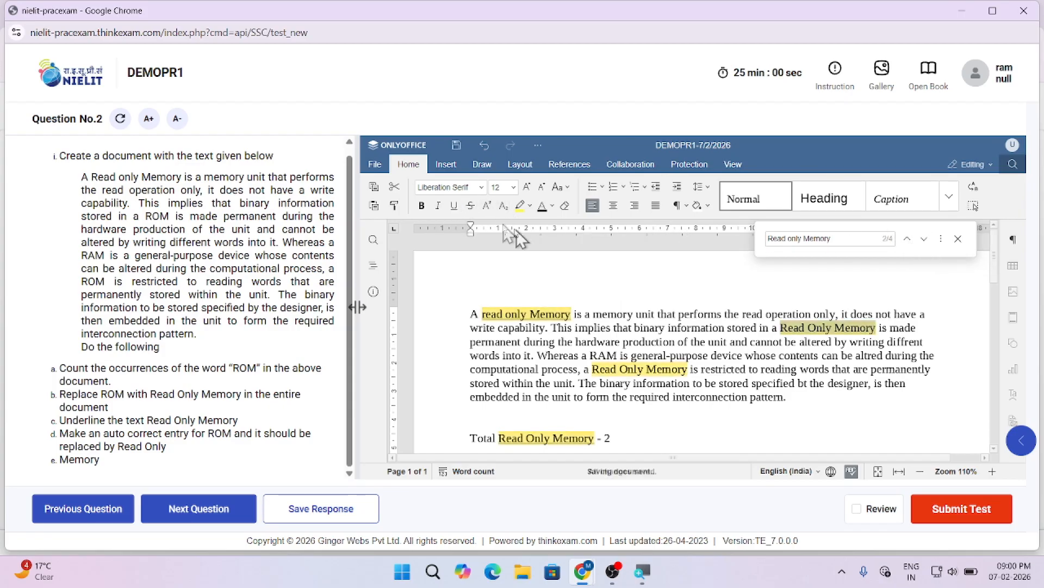
pyautogui.click(454, 207)
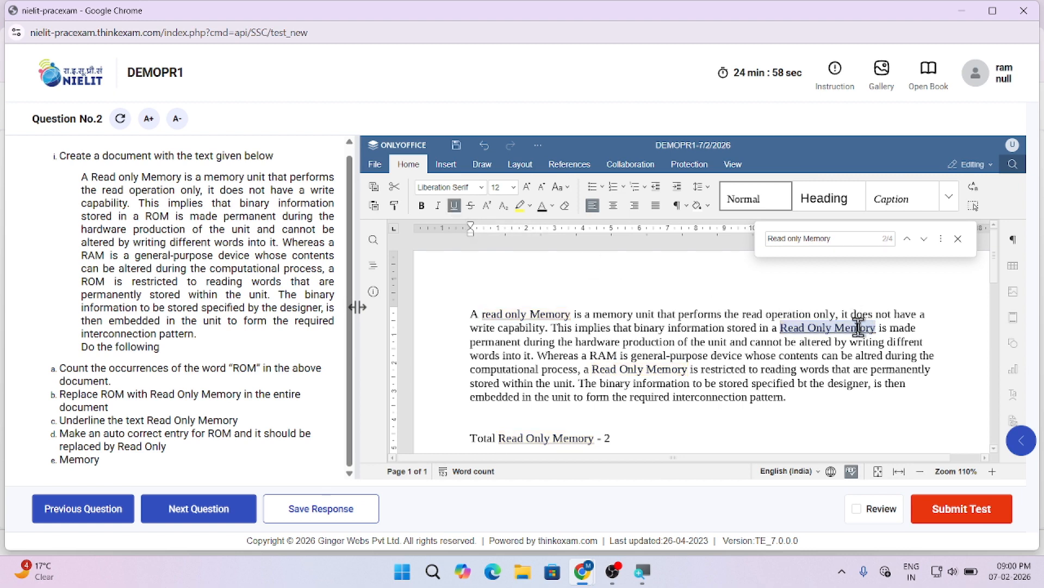
pyautogui.click(924, 239)
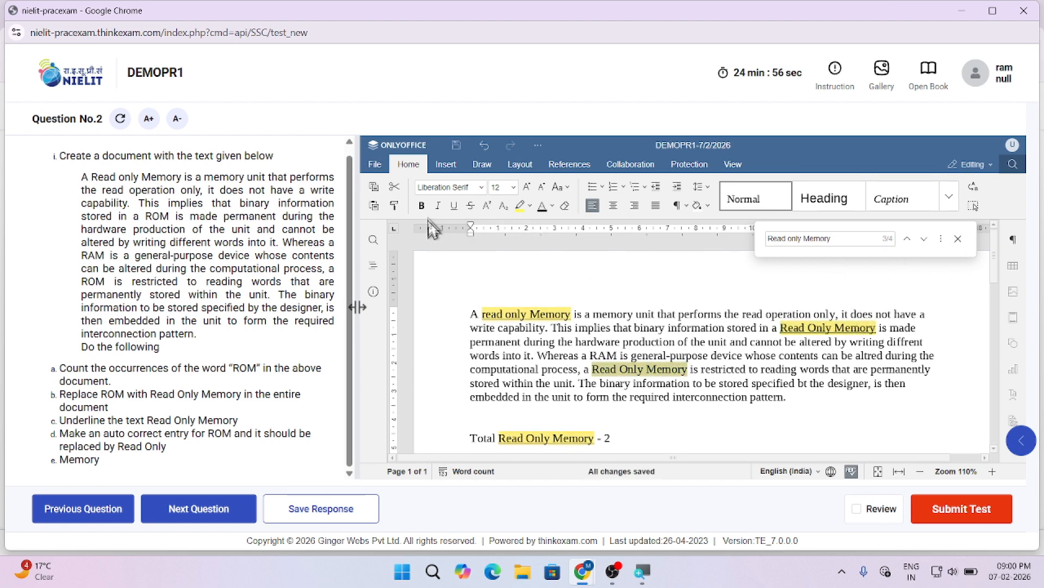
pyautogui.click(454, 206)
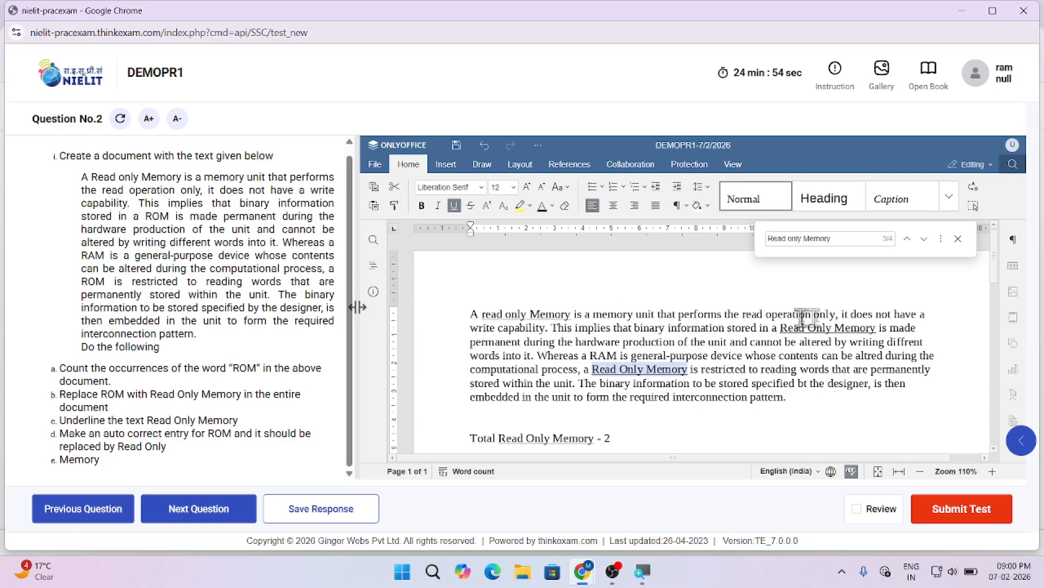
pyautogui.click(958, 240)
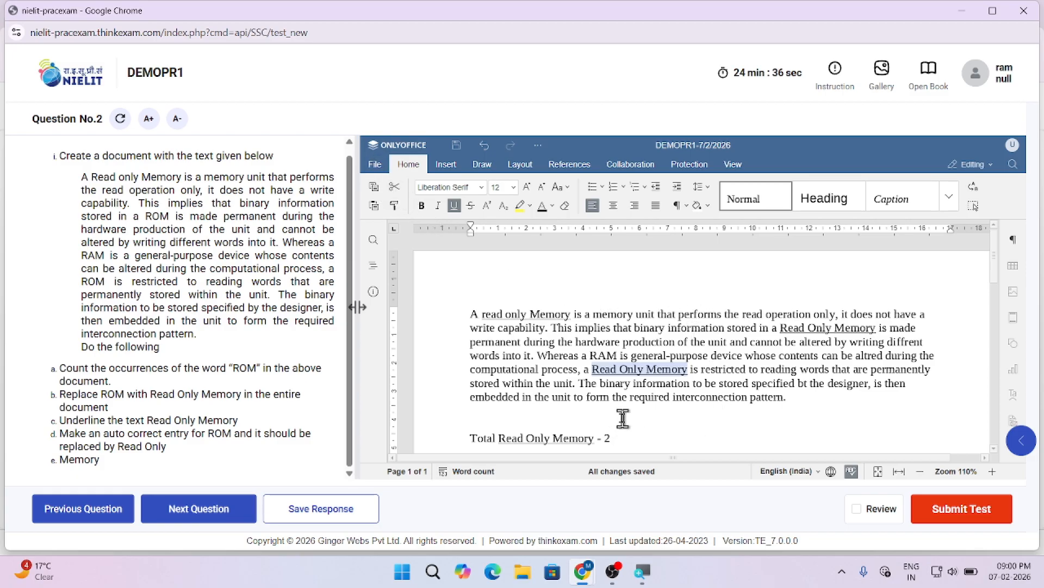
# - Start a new line below the total line, enter "Rom" there as a trial and erase it
pyautogui.scroll(-1, 622, 418)
pyautogui.click(481, 412)
pyautogui.click(653, 363)
pyautogui.click(647, 379)
pyautogui.press('Return')
pyautogui.write('rom')
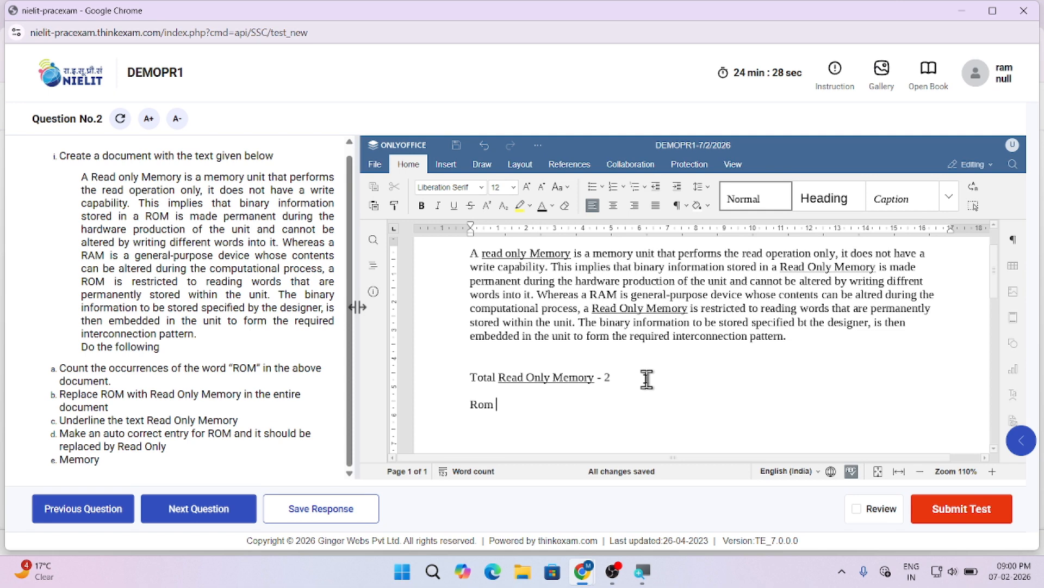
pyautogui.press('BackSpace')
pyautogui.press('BackSpace')
pyautogui.press('BackSpace')
# - Open the AutoCorrect options from the editor's advanced proofing settings
pyautogui.click(377, 169)
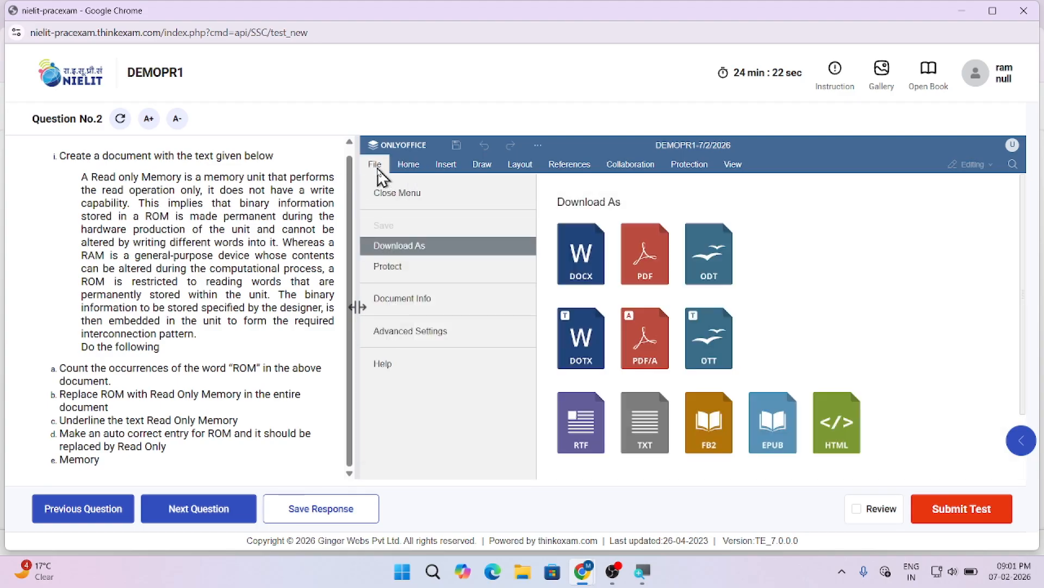
pyautogui.click(437, 338)
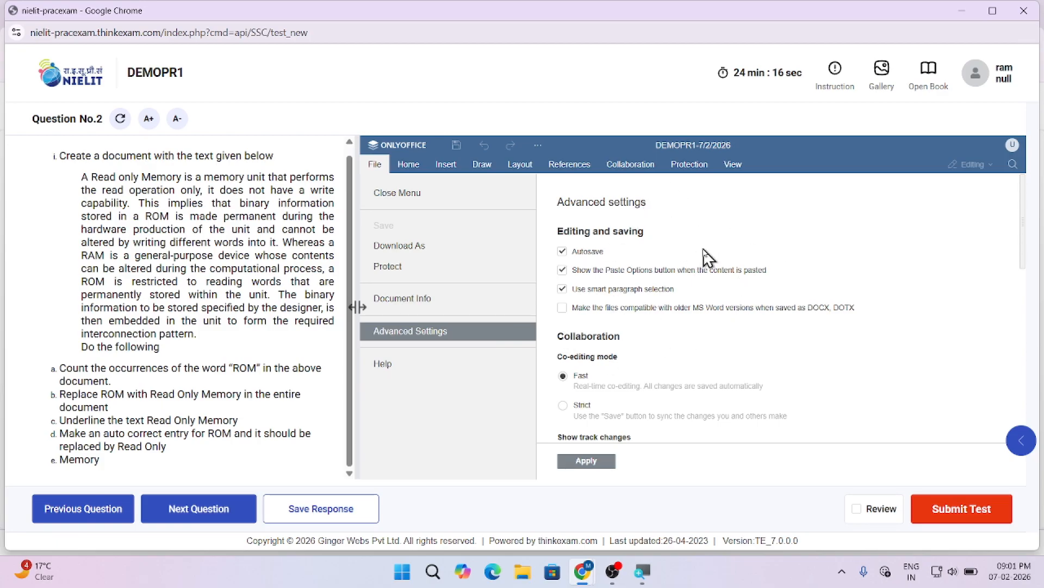
pyautogui.scroll(-10, 702, 272)
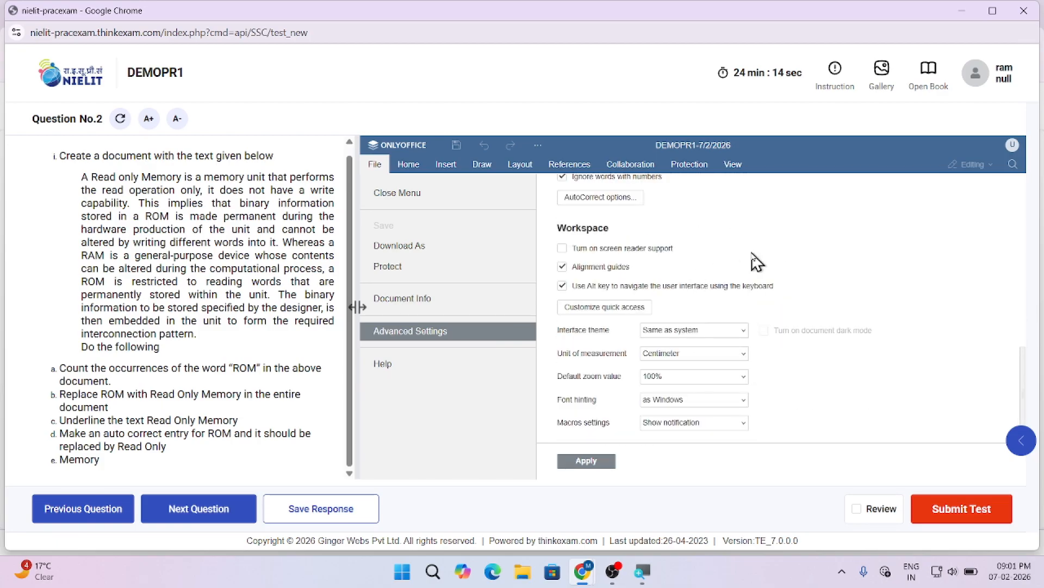
pyautogui.scroll(10, 754, 269)
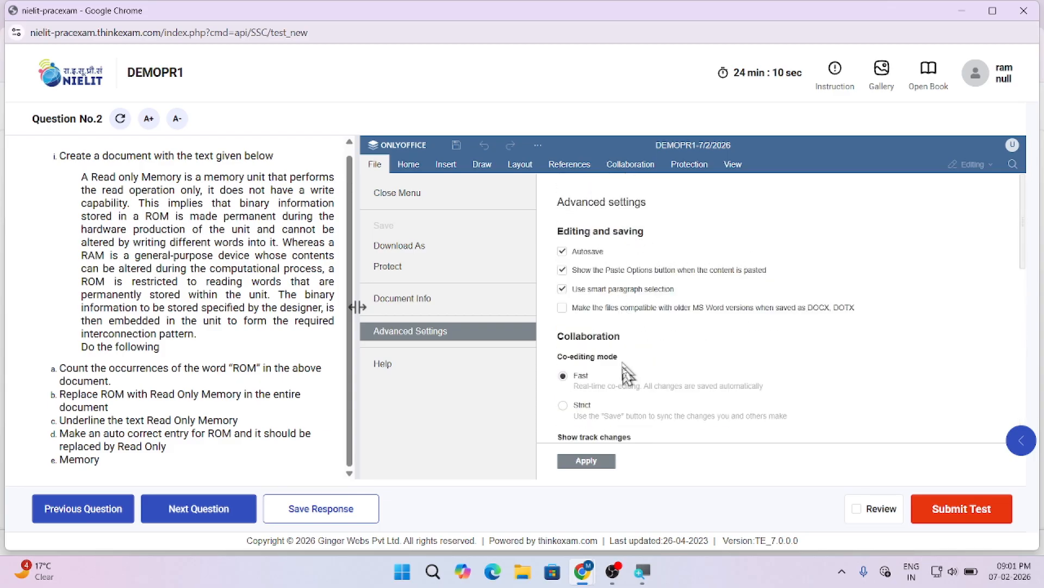
pyautogui.scroll(-6, 628, 374)
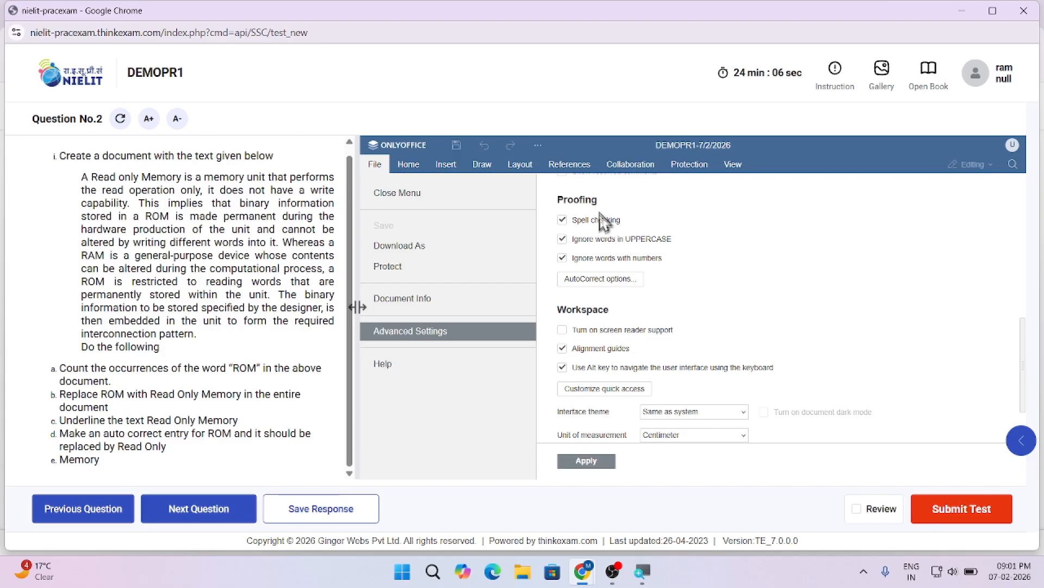
pyautogui.click(616, 286)
pyautogui.moveTo(719, 177); pyautogui.dragTo(664, 187)
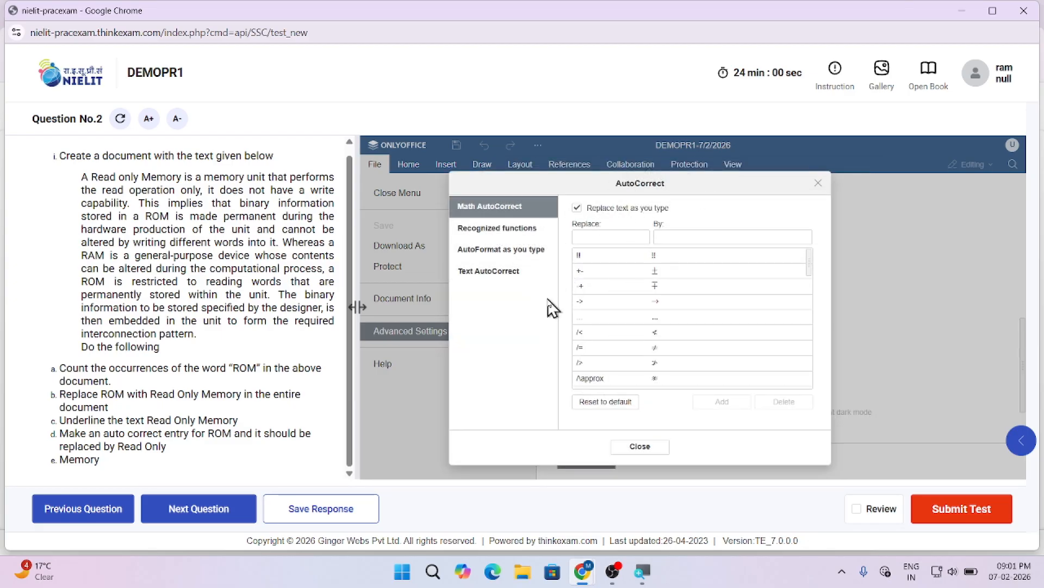
# - Add a Math AutoCorrect entry that replaces "ROM" with "Read Only Memory" and apply the advanced settings
pyautogui.click(593, 236)
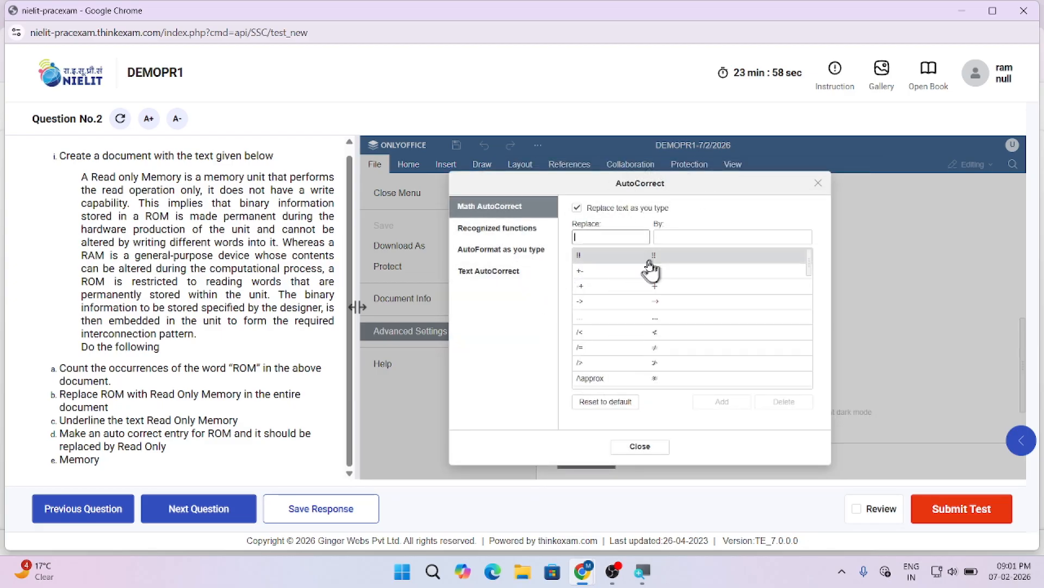
pyautogui.click(693, 236)
pyautogui.write('Telephone Analysis')
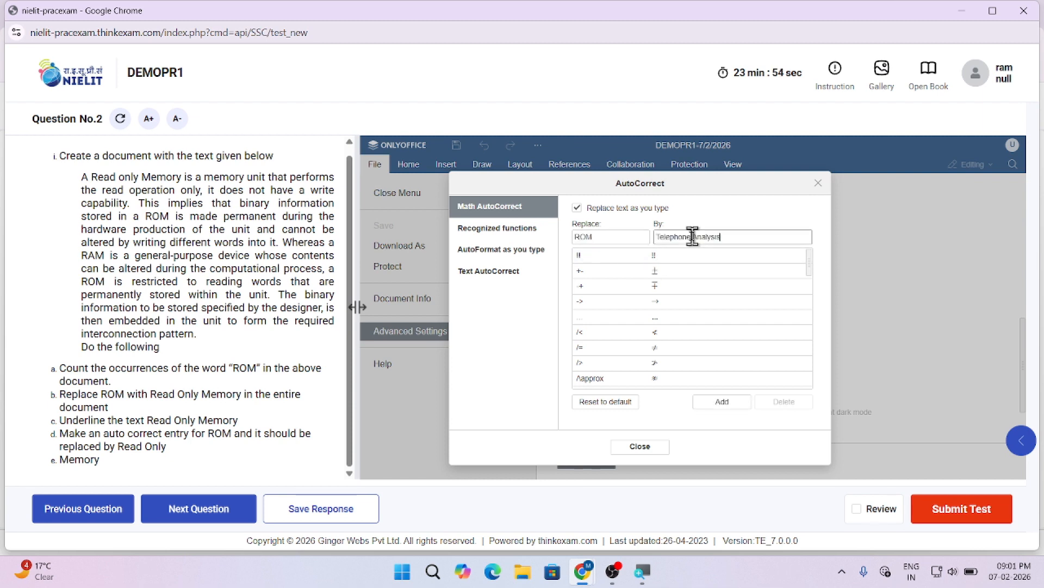
pyautogui.moveTo(772, 240); pyautogui.dragTo(403, 246)
pyautogui.write('Read Only Memory')
pyautogui.click(722, 401)
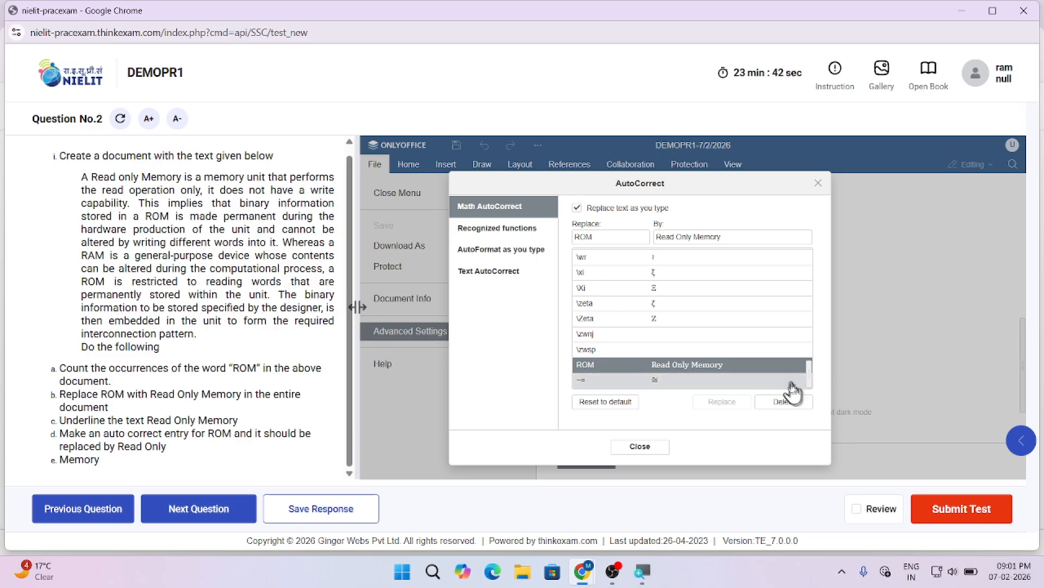
pyautogui.click(647, 447)
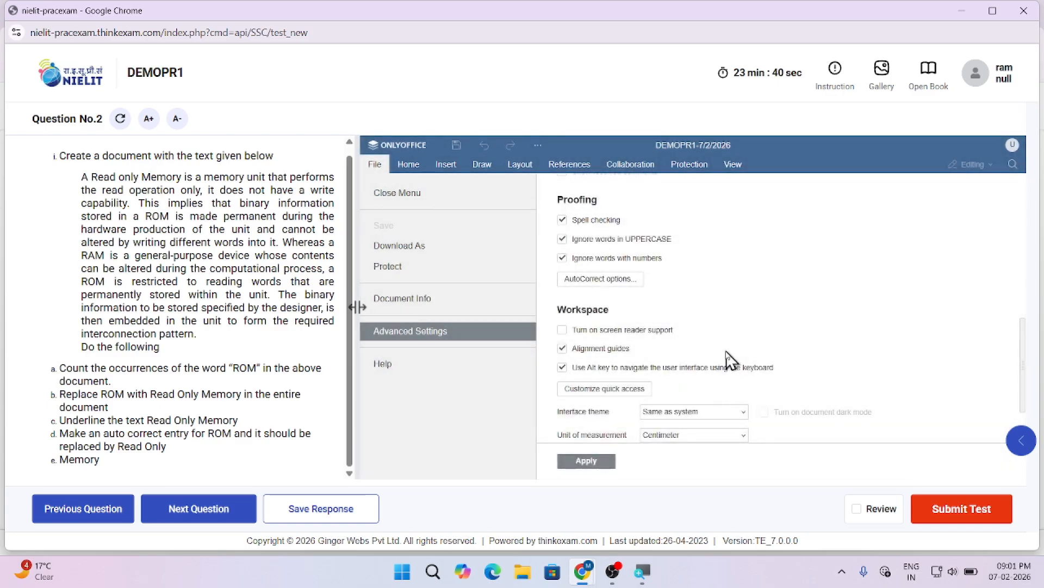
pyautogui.scroll(-3, 728, 361)
pyautogui.click(597, 458)
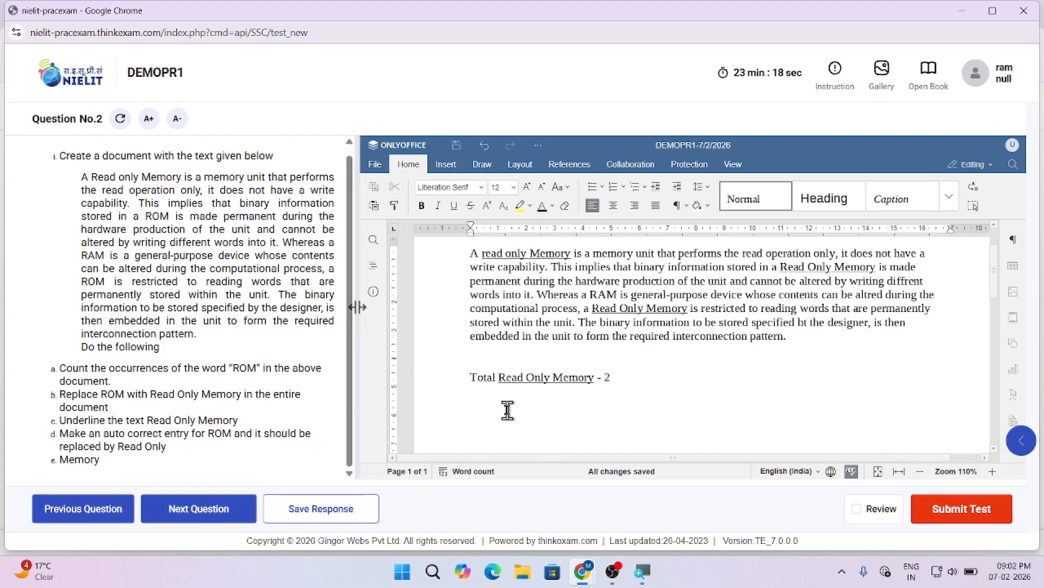
# - Enter "Rom" on the empty line below the total line to test the autocorrect entry, and save the response
pyautogui.write('Rom')
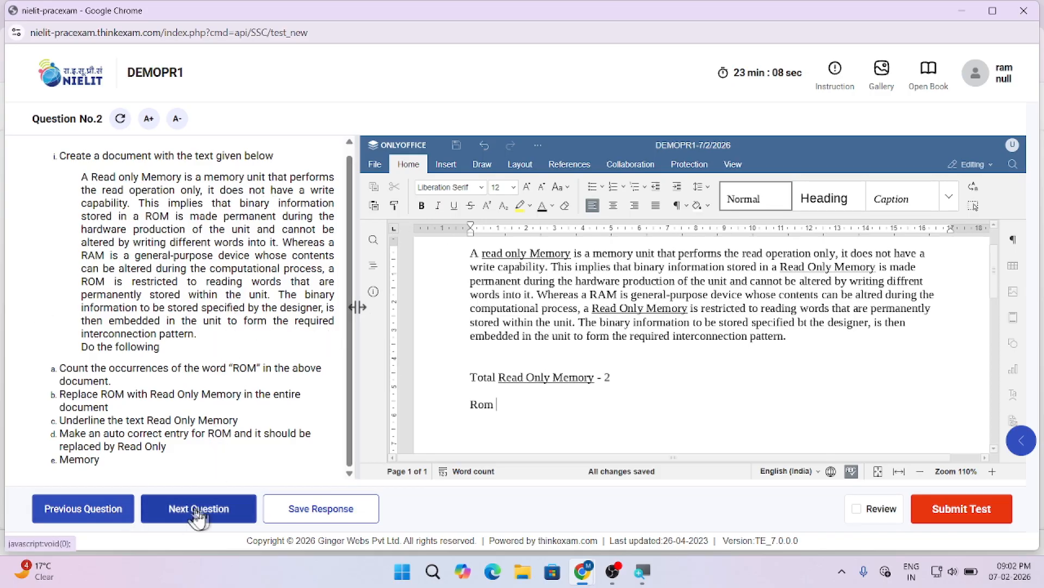
pyautogui.click(293, 518)
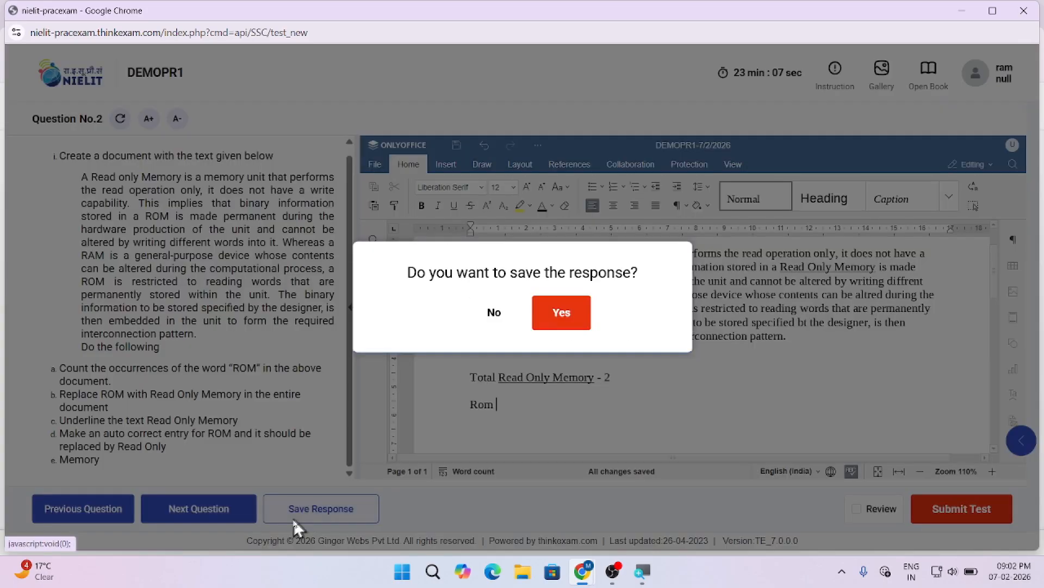
pyautogui.click(563, 314)
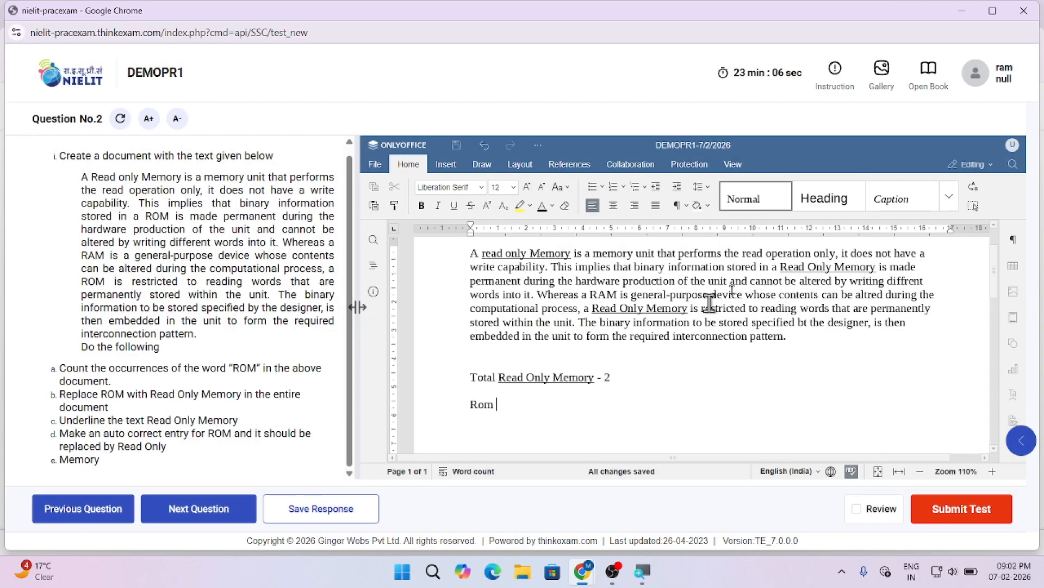
# - Submit the whole test and confirm the submission
pyautogui.click(953, 519)
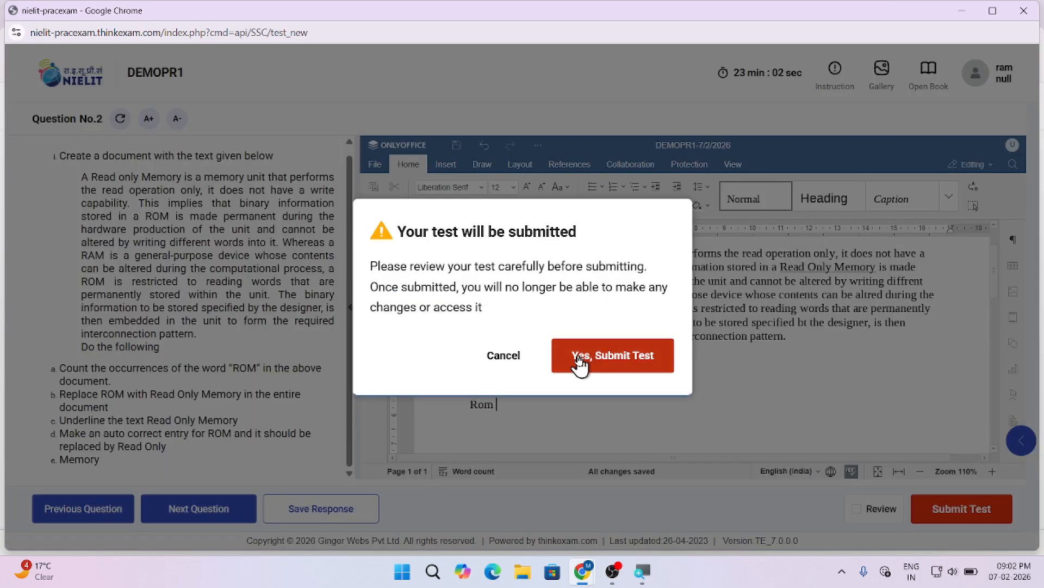
pyautogui.moveTo(498, 231); pyautogui.dragTo(615, 256)
pyautogui.click(495, 303)
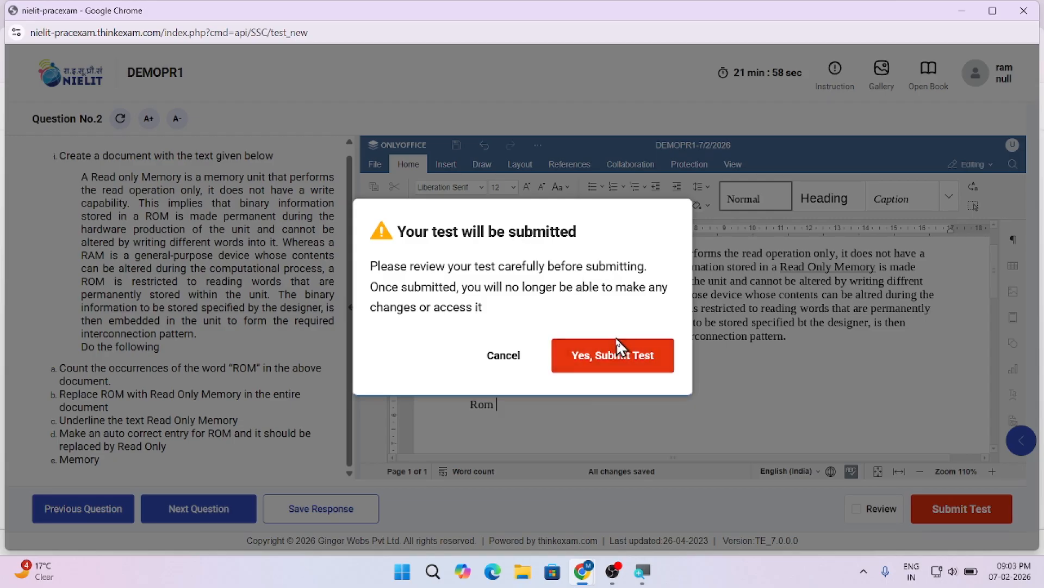
pyautogui.click(615, 362)
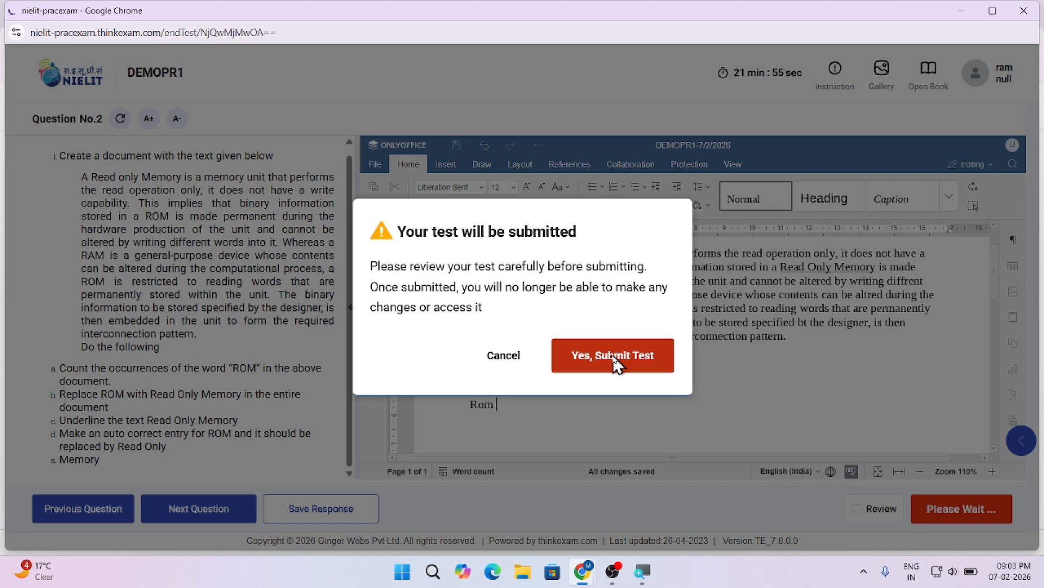